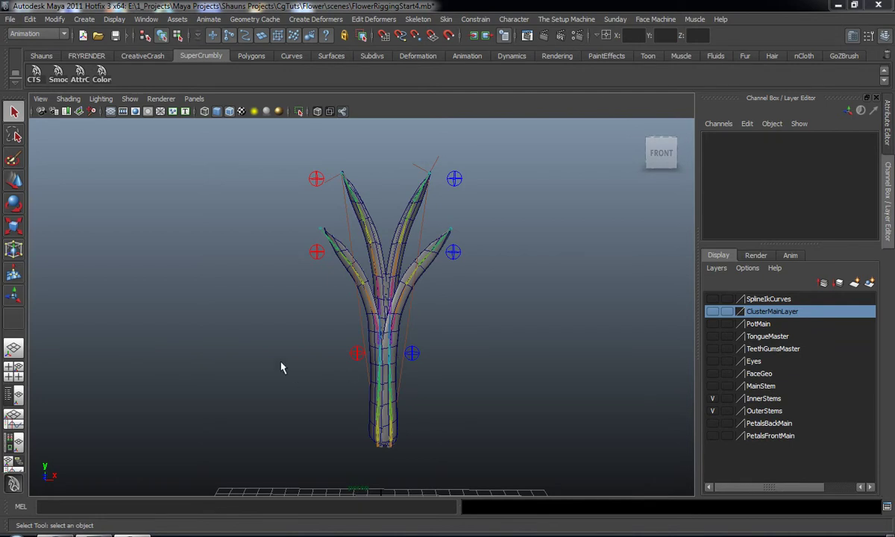
Hide the InnerStems layer and turn off the display of IK handles in the viewport.
{"action": "middle_click_drag", "start_coordinate": [278, 361], "coordinate": [283, 355], "text": "alt"}
{"action": "middle_click_drag", "start_coordinate": [396, 285], "coordinate": [393, 291], "text": "alt"}
{"action": "middle_click_drag", "start_coordinate": [399, 342], "coordinate": [401, 314], "text": "alt"}
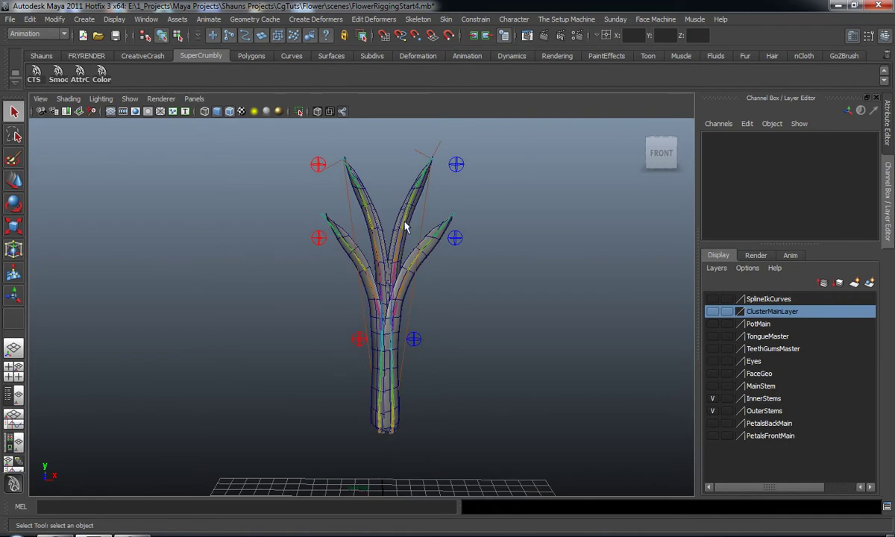
{"action": "middle_click_drag", "start_coordinate": [378, 317], "coordinate": [378, 308], "text": "alt"}
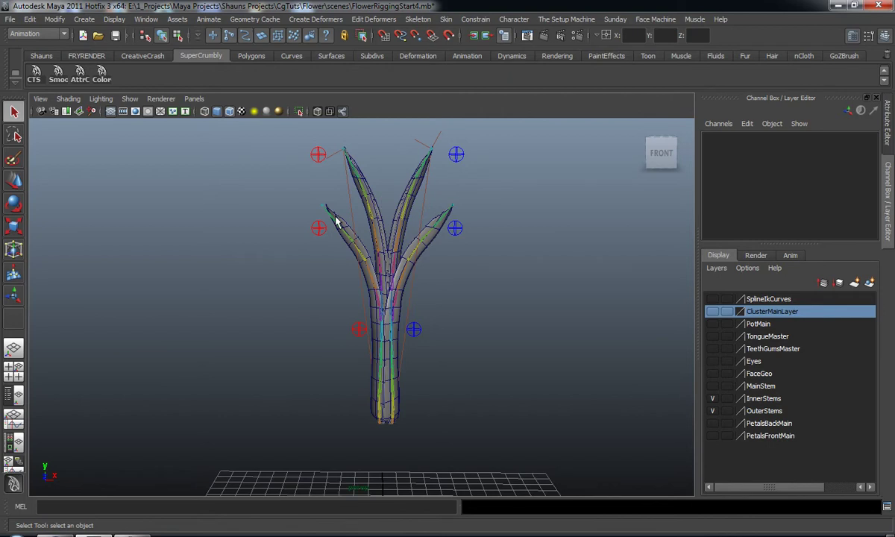
{"action": "left_click_drag", "start_coordinate": [335, 216], "coordinate": [343, 245], "text": "alt"}
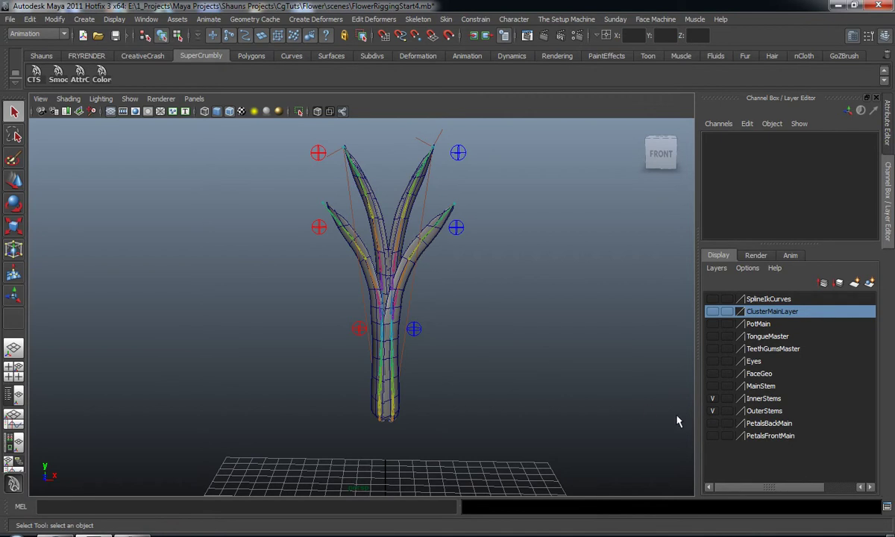
{"action": "left_click", "coordinate": [714, 401]}
{"action": "middle_click_drag", "start_coordinate": [448, 350], "coordinate": [442, 327], "text": "alt"}
{"action": "middle_click_drag", "start_coordinate": [376, 285], "coordinate": [377, 296], "text": "alt"}
{"action": "left_click_drag", "start_coordinate": [376, 296], "coordinate": [388, 236], "text": "alt"}
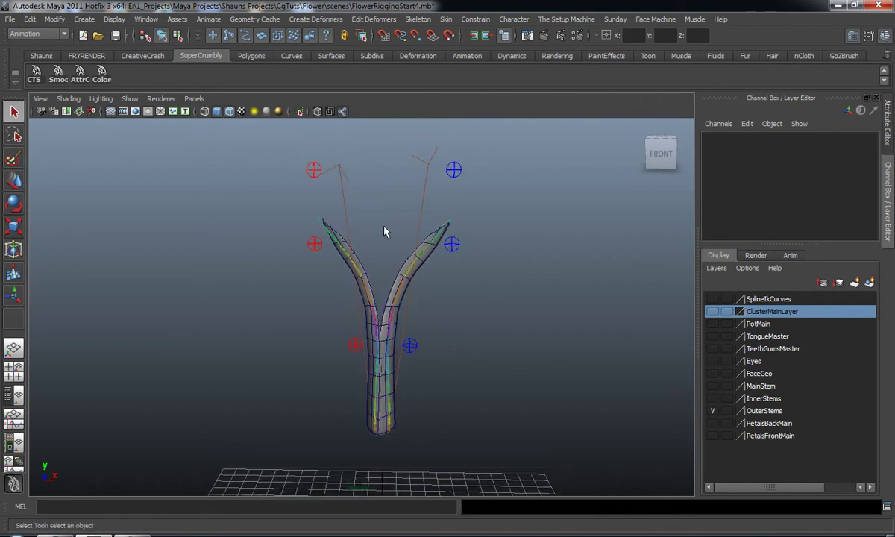
{"action": "left_click", "coordinate": [130, 99]}
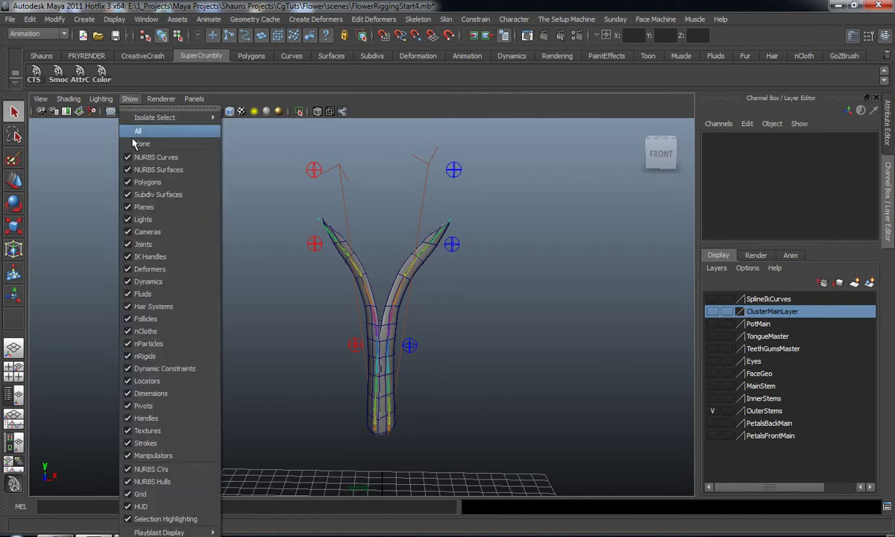
{"action": "left_click", "coordinate": [143, 256]}
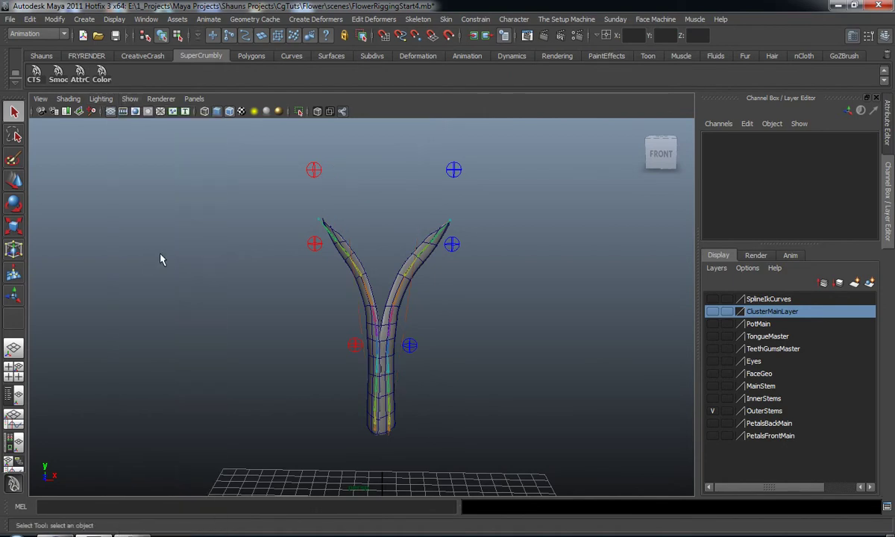
{"action": "middle_click_drag", "start_coordinate": [231, 284], "coordinate": [227, 245], "text": "alt"}
{"action": "middle_click_drag", "start_coordinate": [393, 245], "coordinate": [407, 262], "text": "alt"}
{"action": "middle_click_drag", "start_coordinate": [360, 301], "coordinate": [356, 284], "text": "alt"}
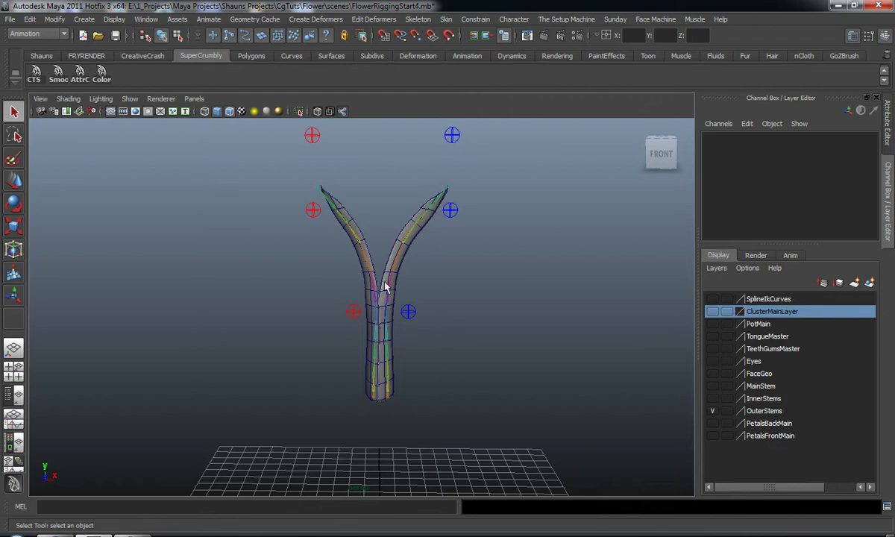
{"action": "left_click_drag", "start_coordinate": [420, 225], "coordinate": [436, 207], "text": "alt"}
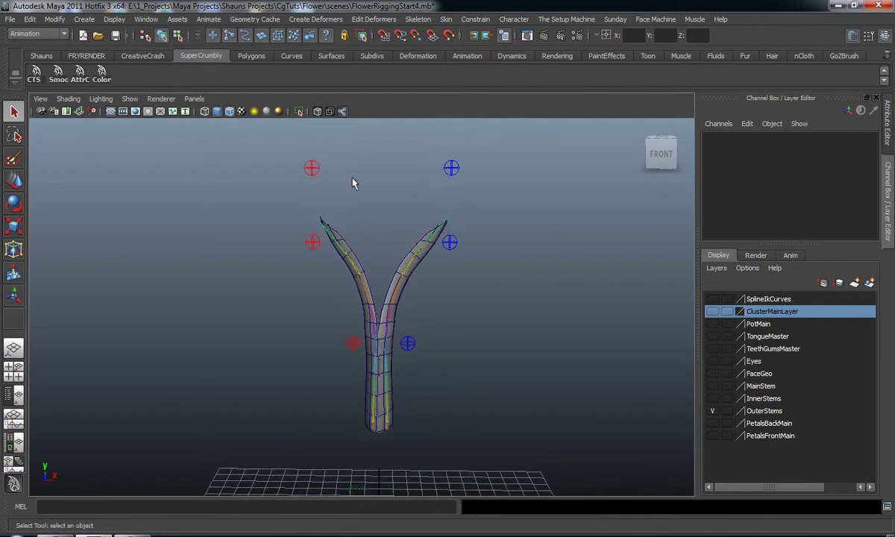
{"action": "mouse_move", "coordinate": [397, 264]}
{"action": "middle_mouse_down", "text": "alt"}
{"action": "mouse_move", "coordinate": [393, 235]}
{"action": "mouse_move", "coordinate": [392, 252]}
{"action": "middle_mouse_up", "text": "alt"}
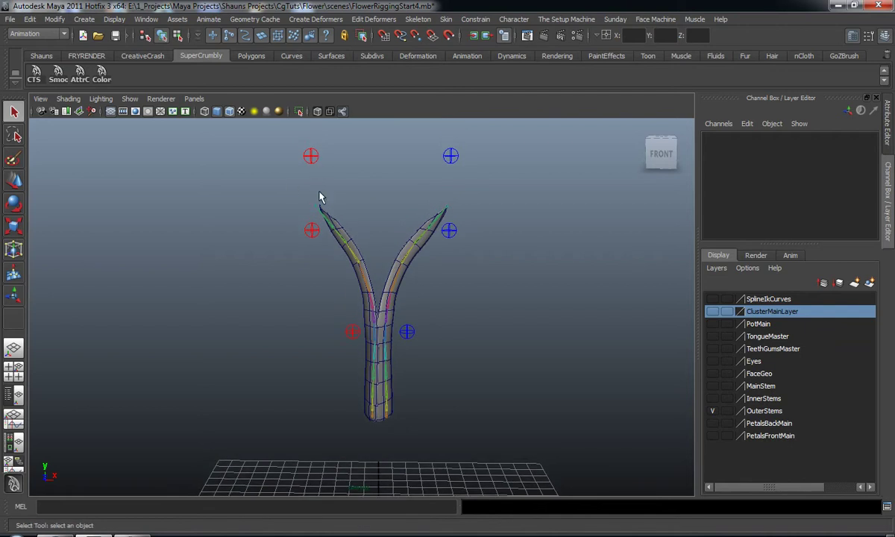
{"action": "middle_click_drag", "start_coordinate": [392, 334], "coordinate": [393, 338], "text": "alt"}
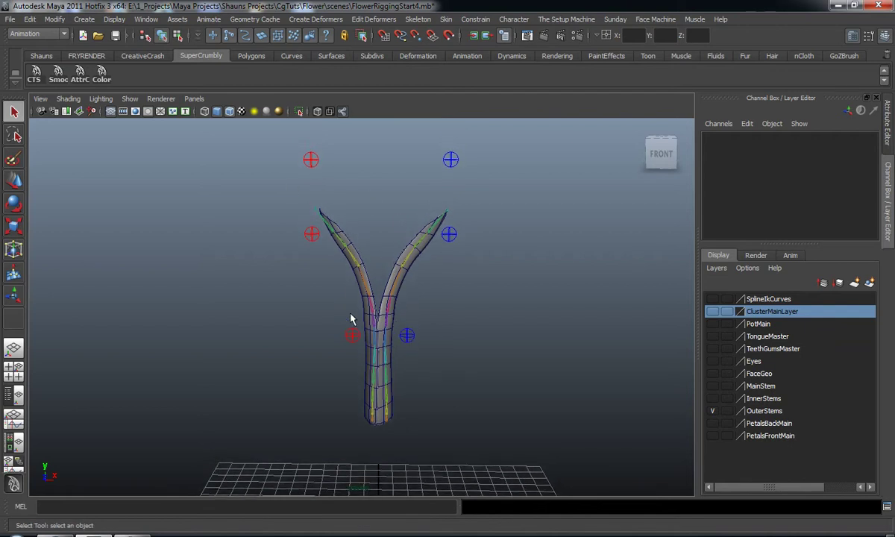
{"action": "left_click_drag", "start_coordinate": [384, 255], "coordinate": [386, 253], "text": "alt"}
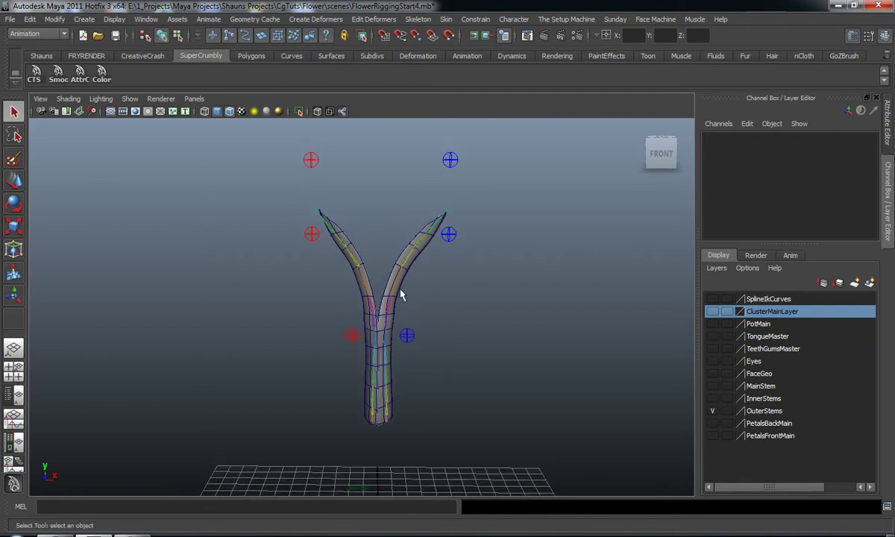
Open the Wizard_Controllers tool and create a spherical control curve with crossing axis lines at the origin.
{"action": "left_click", "coordinate": [142, 55]}
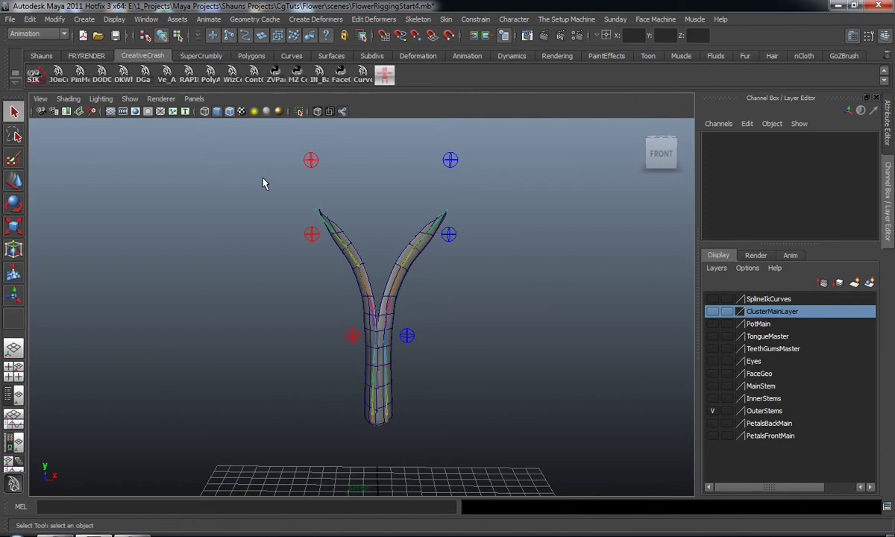
{"action": "left_click", "coordinate": [237, 78]}
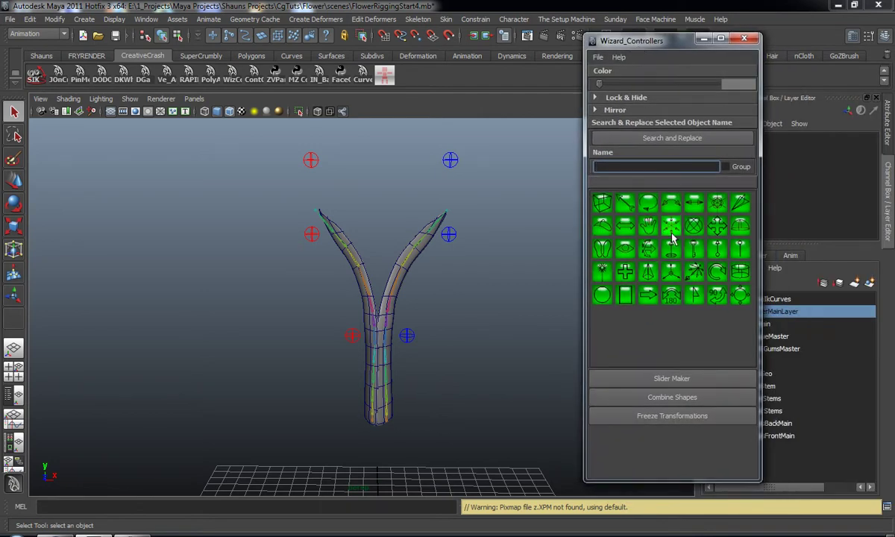
{"action": "mouse_move", "coordinate": [508, 299]}
{"action": "middle_mouse_down", "text": "alt"}
{"action": "mouse_move", "coordinate": [492, 281]}
{"action": "mouse_move", "coordinate": [497, 297]}
{"action": "middle_mouse_up", "text": "alt"}
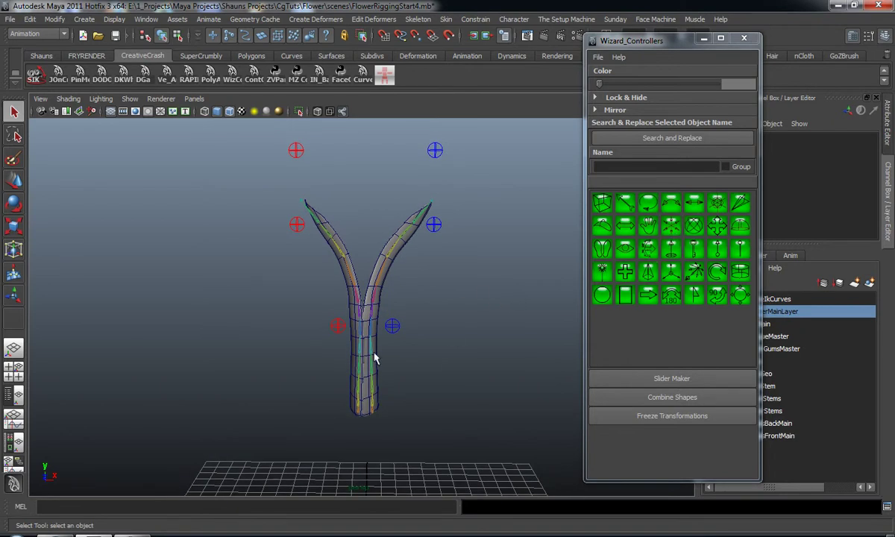
{"action": "middle_click_drag", "start_coordinate": [408, 191], "coordinate": [410, 199], "text": "alt"}
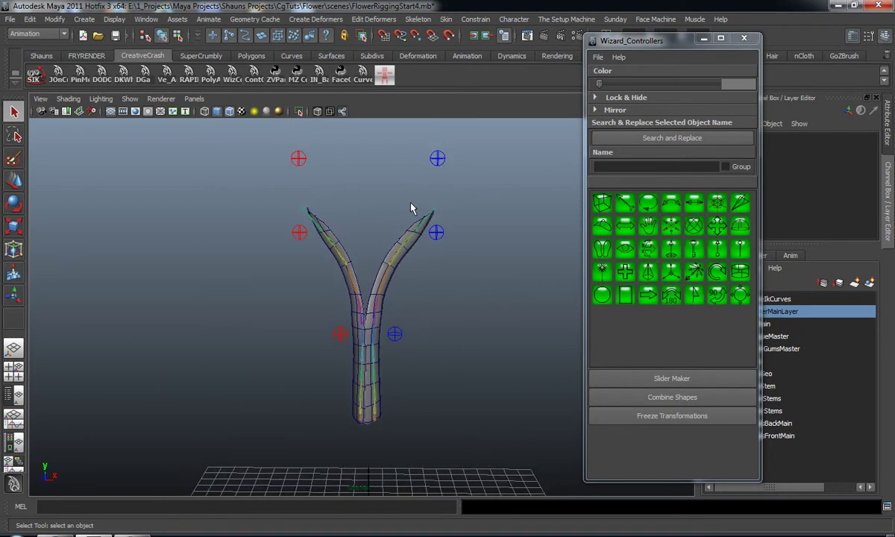
{"action": "left_click_drag", "start_coordinate": [411, 203], "coordinate": [411, 198], "text": "alt"}
{"action": "middle_click_drag", "start_coordinate": [410, 199], "coordinate": [412, 205], "text": "alt"}
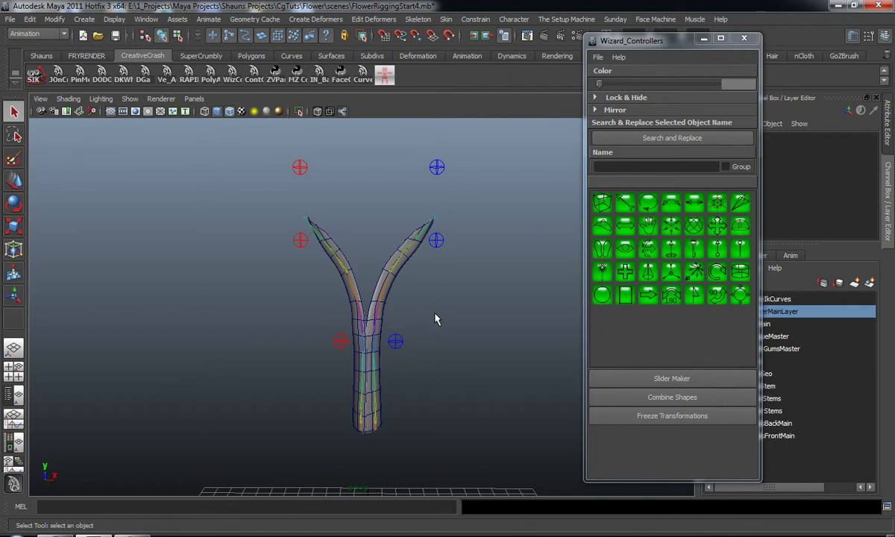
{"action": "middle_click_drag", "start_coordinate": [435, 317], "coordinate": [439, 310], "text": "alt"}
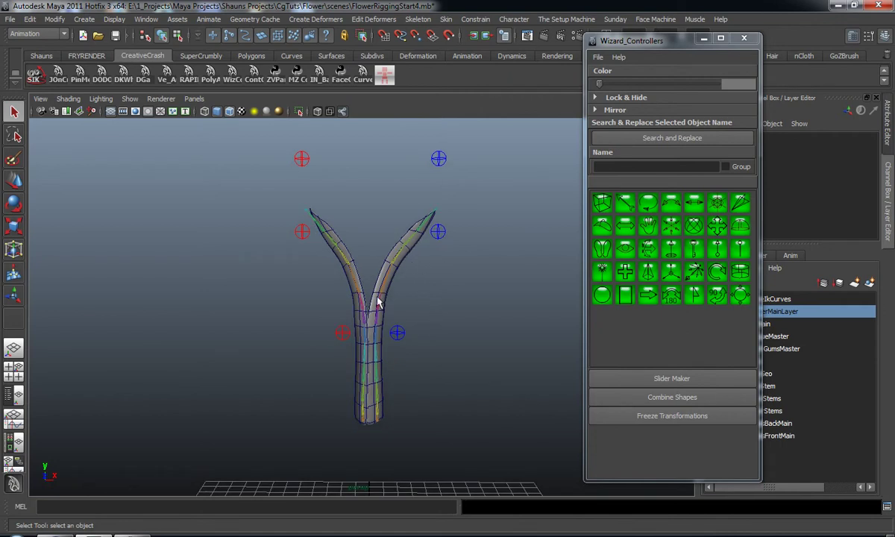
{"action": "middle_click_drag", "start_coordinate": [416, 278], "coordinate": [416, 294], "text": "alt"}
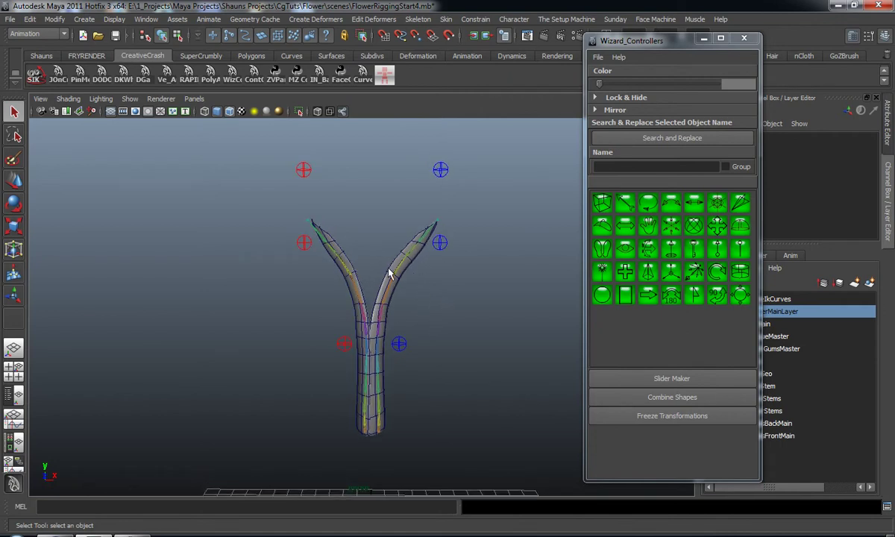
{"action": "middle_click_drag", "start_coordinate": [396, 251], "coordinate": [384, 266], "text": "alt"}
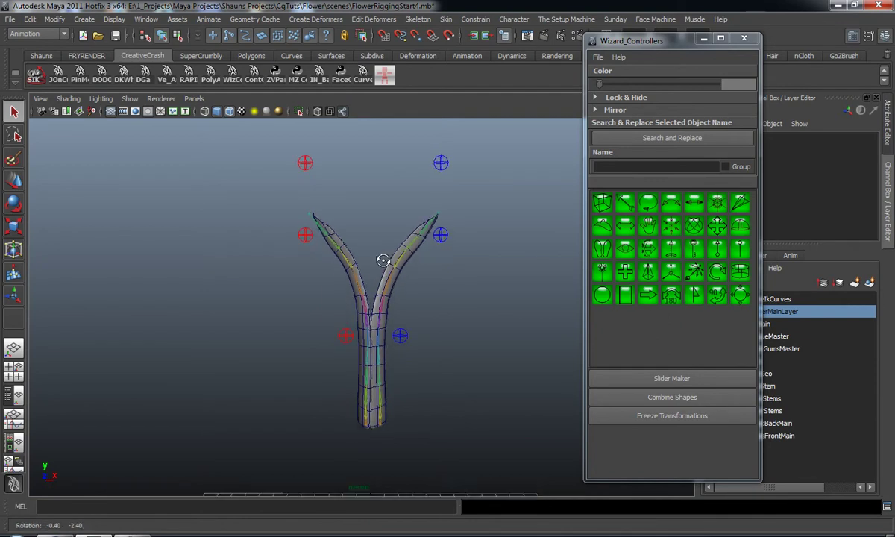
{"action": "middle_click_drag", "start_coordinate": [424, 232], "coordinate": [425, 234], "text": "alt"}
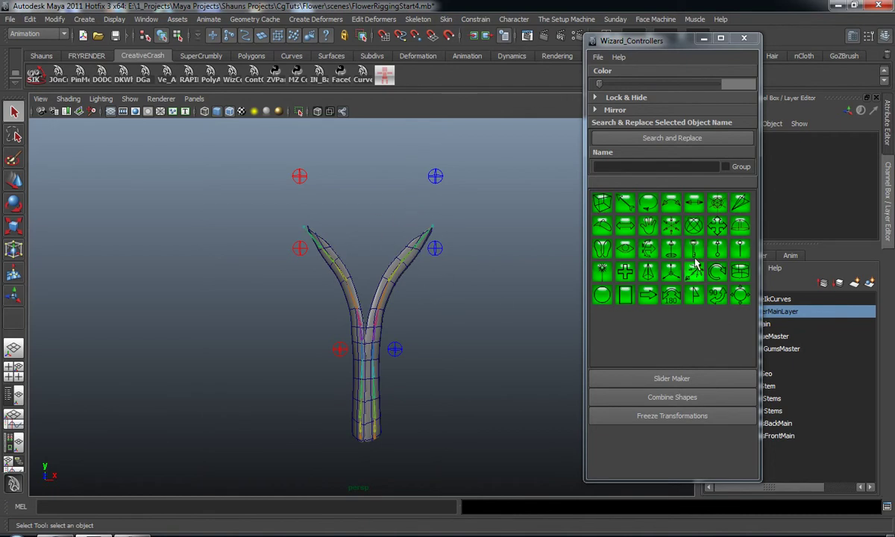
{"action": "left_click", "coordinate": [718, 210]}
{"action": "scroll", "coordinate": [496, 297], "scroll_direction": "down", "scroll_amount": 4}
{"action": "middle_click_drag", "start_coordinate": [440, 310], "coordinate": [439, 196], "text": "alt"}
{"action": "left_click_drag", "start_coordinate": [421, 266], "coordinate": [408, 329], "text": "alt"}
{"action": "left_click", "coordinate": [432, 279]}
{"action": "left_click", "coordinate": [407, 329]}
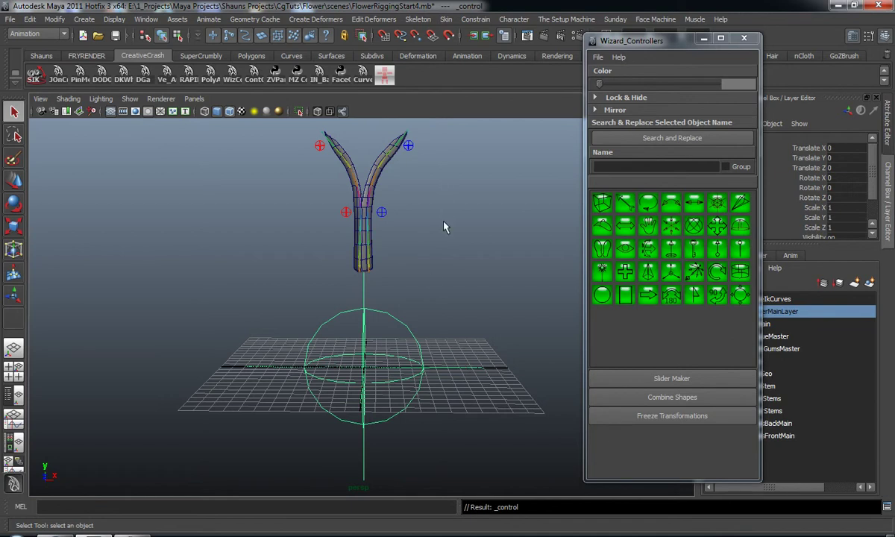
{"action": "left_click_drag", "start_coordinate": [667, 45], "coordinate": [894, 65]}
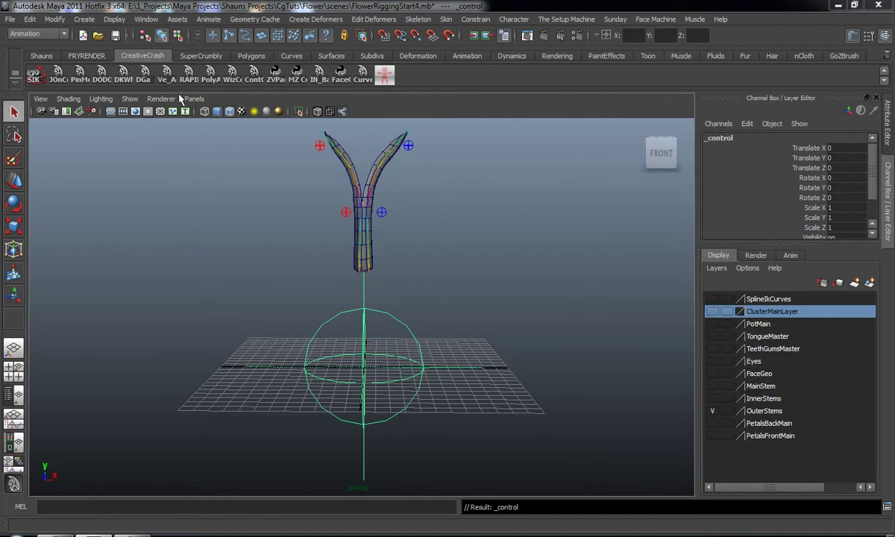
Delete the empty _null1 and _null nodes from the scene in the MZpStudios Outliner.
{"action": "left_click", "coordinate": [40, 58]}
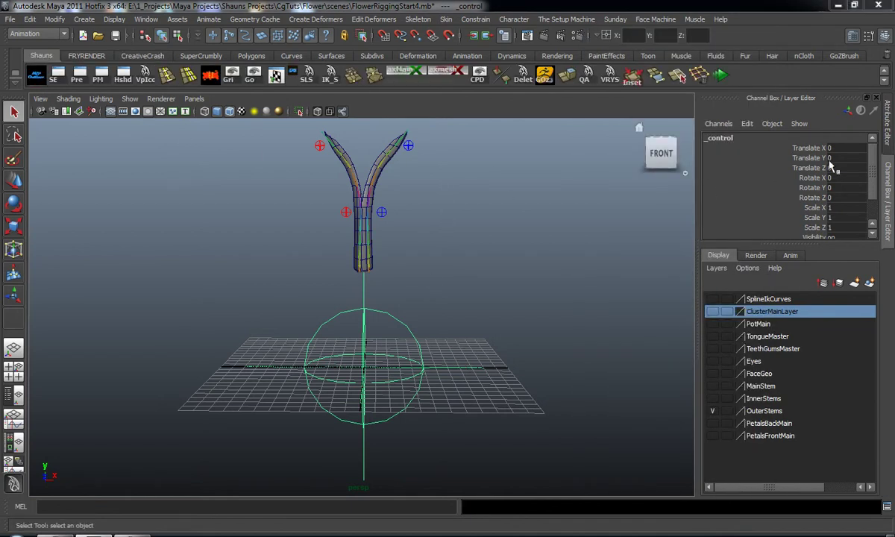
{"action": "left_click_drag", "start_coordinate": [894, 71], "coordinate": [422, 67]}
{"action": "scroll", "coordinate": [430, 342], "scroll_direction": "down", "scroll_amount": 9}
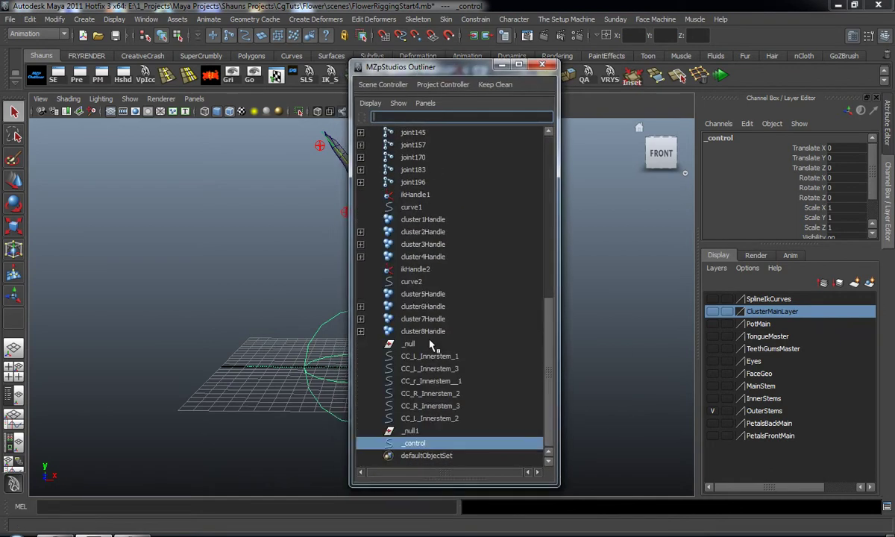
{"action": "middle_click_drag", "start_coordinate": [418, 441], "coordinate": [415, 431]}
{"action": "left_click", "coordinate": [416, 431]}
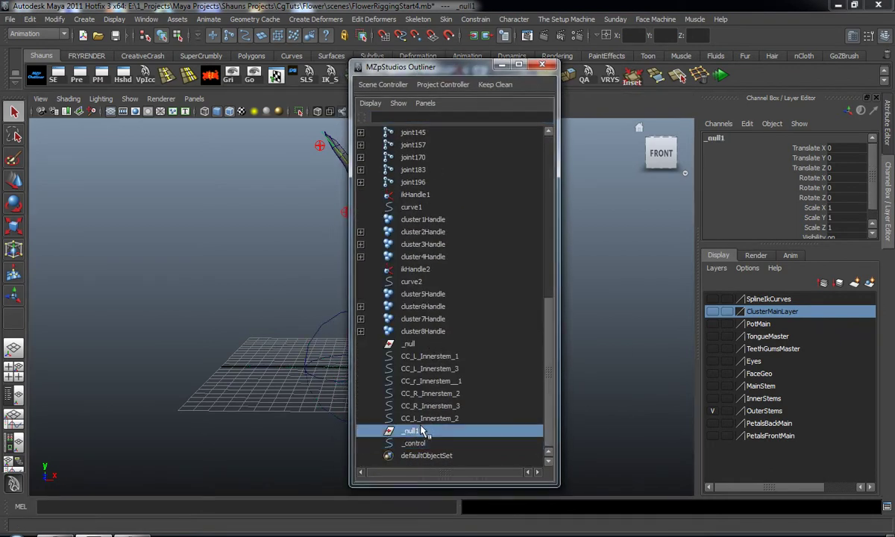
{"action": "key", "text": "Delete"}
{"action": "left_click", "coordinate": [410, 356]}
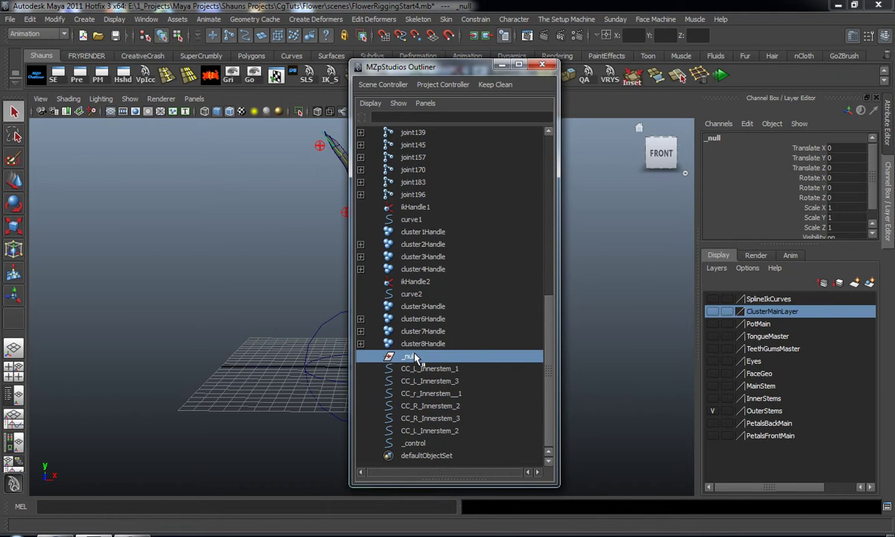
{"action": "key", "text": "Delete"}
{"action": "left_click_drag", "start_coordinate": [488, 73], "coordinate": [894, 120]}
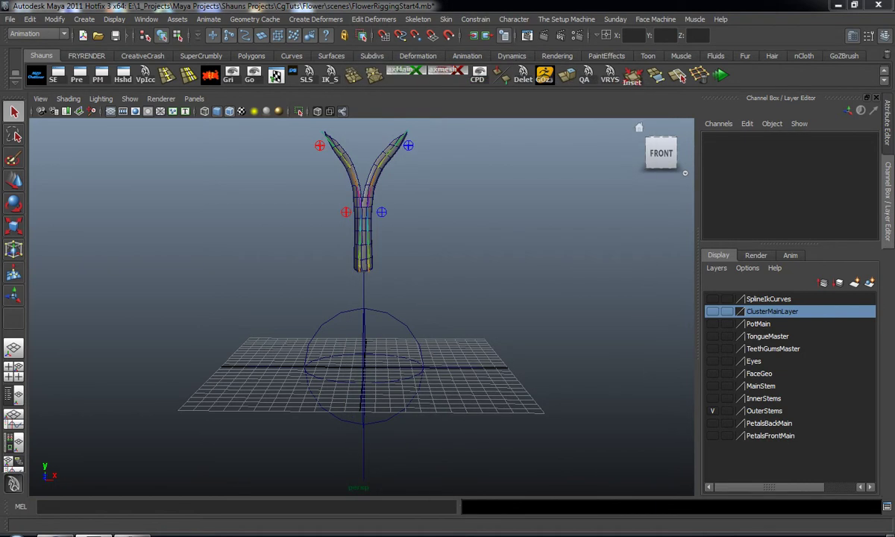
Move the spherical control curve up and beside the stems, to about X 10.148 and Y 10.188.
{"action": "left_click_drag", "start_coordinate": [511, 282], "coordinate": [486, 289], "text": "alt"}
{"action": "left_click", "coordinate": [423, 366]}
{"action": "mouse_move", "coordinate": [384, 364]}
{"action": "left_mouse_down", "text": "alt"}
{"action": "mouse_move", "coordinate": [354, 363]}
{"action": "mouse_move", "coordinate": [394, 356]}
{"action": "left_mouse_up", "text": "alt"}
{"action": "right_click_drag", "start_coordinate": [394, 357], "coordinate": [417, 350], "text": "alt"}
{"action": "left_click_drag", "start_coordinate": [416, 350], "coordinate": [378, 119], "text": "alt"}
{"action": "key", "text": "w"}
{"action": "left_click_drag", "start_coordinate": [394, 155], "coordinate": [689, 289], "text": "alt"}
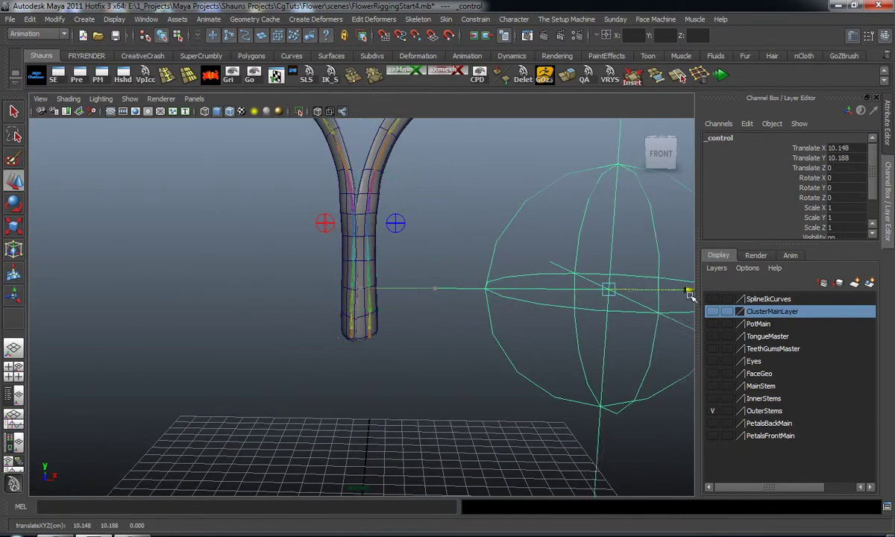
Scale the spherical control curve down uniformly to a small fraction of its size and deselect it.
{"action": "key", "text": "r"}
{"action": "left_click_drag", "start_coordinate": [607, 290], "coordinate": [246, 287]}
{"action": "left_click", "coordinate": [504, 344]}
{"action": "left_click_drag", "start_coordinate": [506, 344], "coordinate": [432, 347], "text": "alt"}
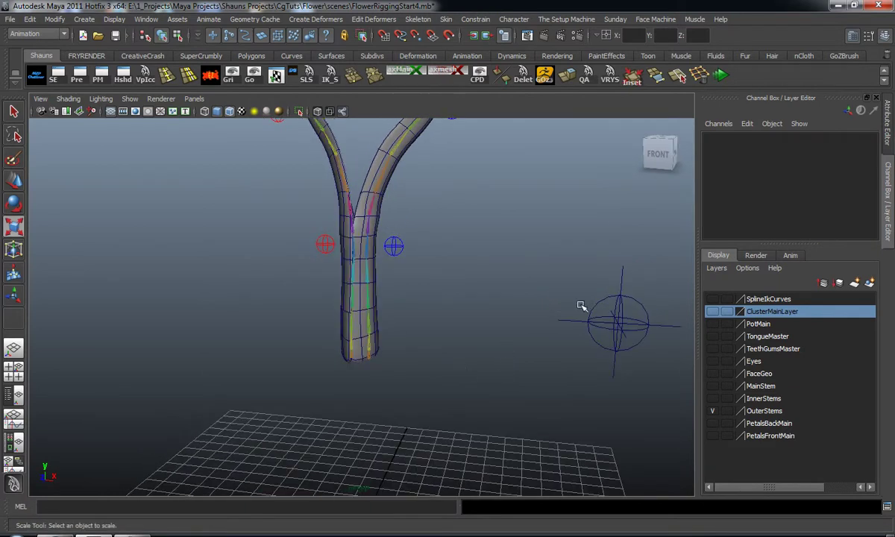
{"action": "left_click_drag", "start_coordinate": [454, 309], "coordinate": [444, 332], "text": "alt"}
{"action": "middle_click_drag", "start_coordinate": [437, 329], "coordinate": [435, 370], "text": "alt"}
{"action": "left_click_drag", "start_coordinate": [436, 370], "coordinate": [414, 363], "text": "alt"}
{"action": "middle_click_drag", "start_coordinate": [363, 354], "coordinate": [361, 365], "text": "alt"}
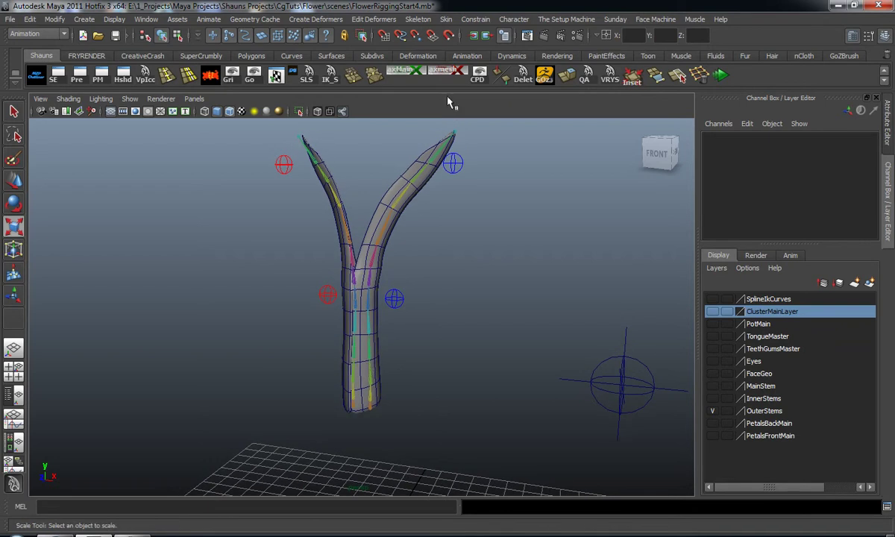
Create an IK spline handle from the base joint to the tip joint of the outer stem on the blue controls' side.
{"action": "left_click", "coordinate": [466, 58]}
{"action": "left_click", "coordinate": [343, 77]}
{"action": "middle_click_drag", "start_coordinate": [351, 353], "coordinate": [359, 282], "text": "alt"}
{"action": "scroll", "coordinate": [367, 329], "scroll_direction": "up", "scroll_amount": 4}
{"action": "right_click_drag", "start_coordinate": [382, 364], "coordinate": [433, 245], "text": "alt"}
{"action": "left_click", "coordinate": [429, 401]}
{"action": "middle_click_drag", "start_coordinate": [434, 246], "coordinate": [417, 417], "text": "alt"}
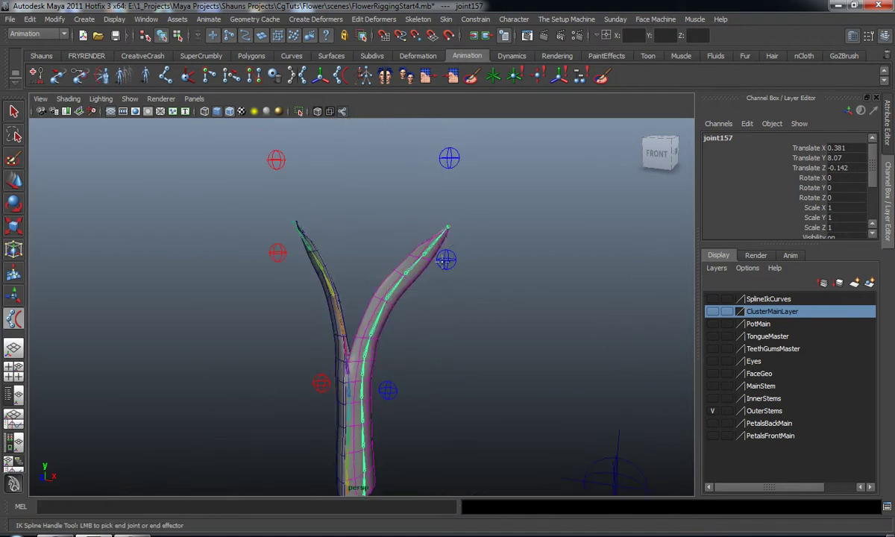
{"action": "left_click", "coordinate": [448, 226]}
{"action": "middle_click_drag", "start_coordinate": [446, 373], "coordinate": [466, 333], "text": "alt"}
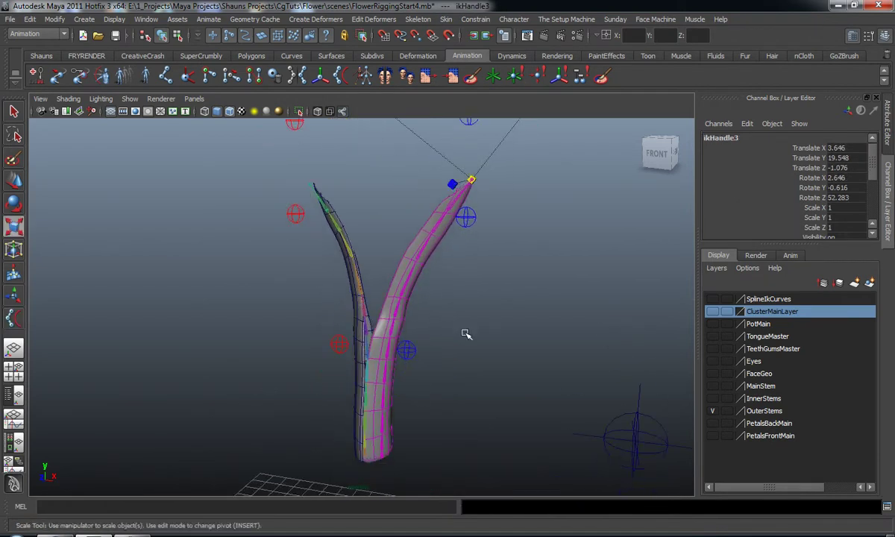
{"action": "left_click", "coordinate": [466, 334]}
Turn the display of IK handles back on in the viewport.
{"action": "left_click", "coordinate": [166, 99]}
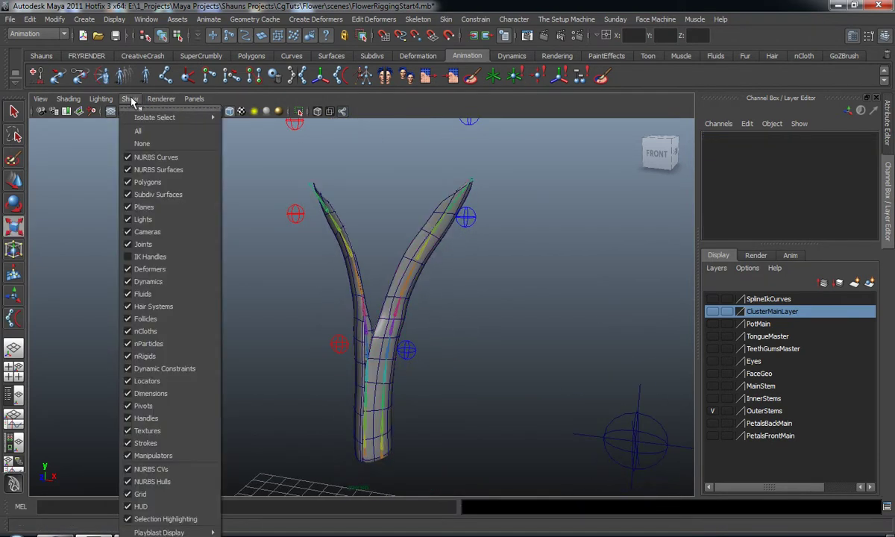
{"action": "left_click", "coordinate": [149, 243]}
{"action": "left_click_drag", "start_coordinate": [150, 269], "coordinate": [176, 274], "text": "alt"}
Create an IK spline handle from the base joint to the tip joint of the outer stem on the red controls' side and deselect it.
{"action": "right_click_drag", "start_coordinate": [214, 312], "coordinate": [215, 373], "text": "alt"}
{"action": "middle_click_drag", "start_coordinate": [215, 373], "coordinate": [214, 266], "text": "alt"}
{"action": "left_click_drag", "start_coordinate": [214, 266], "coordinate": [268, 286], "text": "alt"}
{"action": "middle_click_drag", "start_coordinate": [268, 285], "coordinate": [256, 245], "text": "alt"}
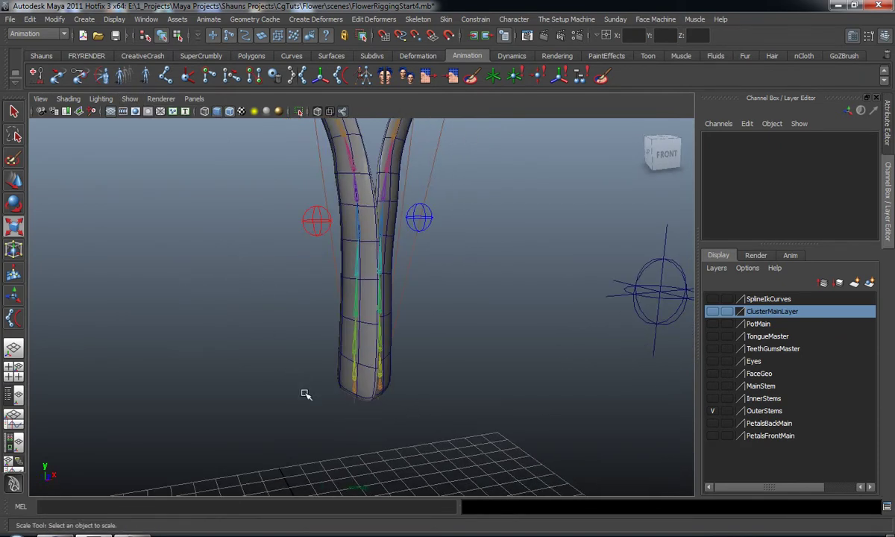
{"action": "key", "text": "y"}
{"action": "right_click_drag", "start_coordinate": [314, 399], "coordinate": [328, 421], "text": "alt"}
{"action": "middle_click_drag", "start_coordinate": [328, 421], "coordinate": [327, 336], "text": "alt"}
{"action": "right_click_drag", "start_coordinate": [327, 336], "coordinate": [328, 353], "text": "alt"}
{"action": "left_click_drag", "start_coordinate": [328, 353], "coordinate": [271, 404], "text": "alt"}
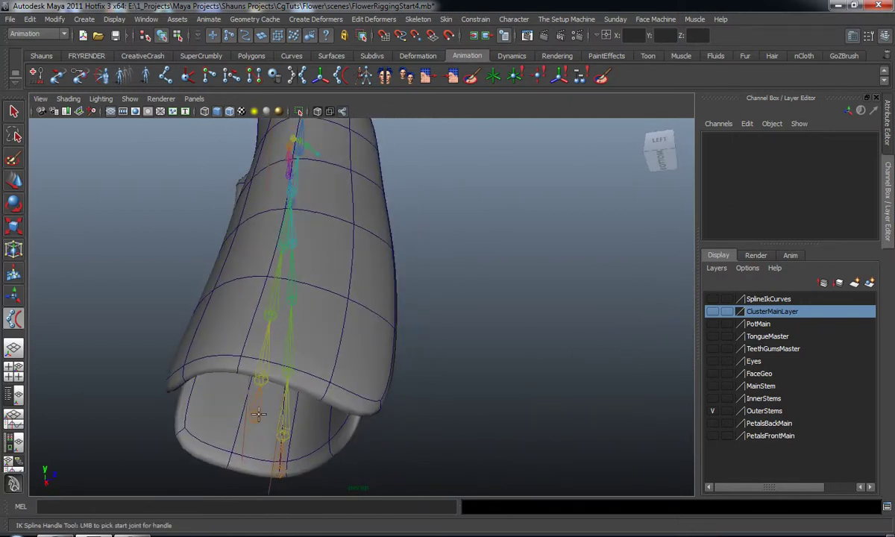
{"action": "left_click", "coordinate": [259, 414]}
{"action": "right_click_drag", "start_coordinate": [258, 414], "coordinate": [231, 283], "text": "alt"}
{"action": "left_click_drag", "start_coordinate": [231, 283], "coordinate": [218, 204], "text": "alt"}
{"action": "middle_click_drag", "start_coordinate": [218, 204], "coordinate": [273, 323], "text": "alt"}
{"action": "left_click_drag", "start_coordinate": [273, 323], "coordinate": [215, 200], "text": "alt"}
{"action": "right_click_drag", "start_coordinate": [215, 200], "coordinate": [226, 227], "text": "alt"}
{"action": "middle_click_drag", "start_coordinate": [225, 164], "coordinate": [268, 273], "text": "alt"}
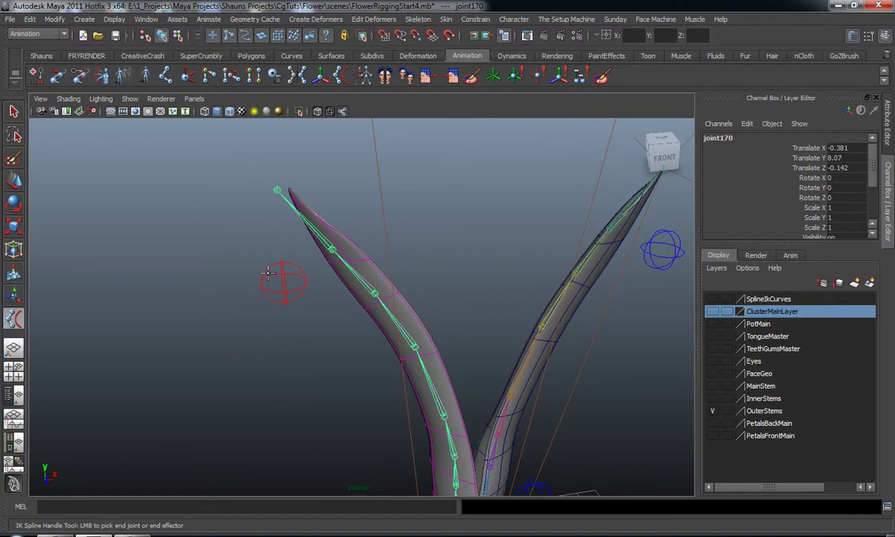
{"action": "left_click", "coordinate": [278, 187]}
{"action": "right_click_drag", "start_coordinate": [242, 273], "coordinate": [196, 257], "text": "alt"}
{"action": "left_click_drag", "start_coordinate": [196, 257], "coordinate": [203, 304], "text": "alt"}
{"action": "middle_click_drag", "start_coordinate": [206, 336], "coordinate": [212, 280], "text": "alt"}
{"action": "right_click_drag", "start_coordinate": [211, 280], "coordinate": [209, 312], "text": "alt"}
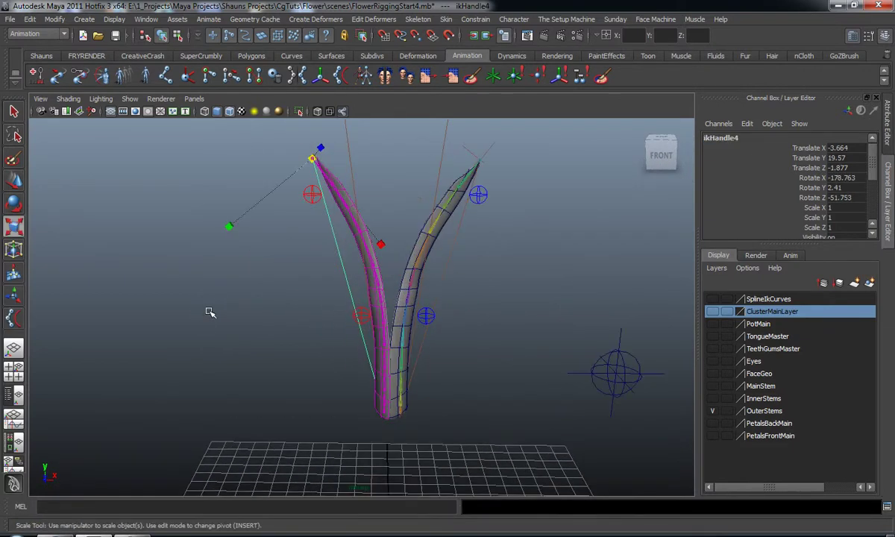
{"action": "left_click", "coordinate": [210, 313]}
{"action": "left_click_drag", "start_coordinate": [213, 317], "coordinate": [232, 324], "text": "alt"}
{"action": "middle_click_drag", "start_coordinate": [232, 324], "coordinate": [236, 336], "text": "alt"}
{"action": "left_click_drag", "start_coordinate": [236, 336], "coordinate": [244, 336], "text": "alt"}
{"action": "middle_click_drag", "start_coordinate": [244, 336], "coordinate": [241, 333], "text": "alt"}
{"action": "left_click_drag", "start_coordinate": [241, 333], "coordinate": [250, 334], "text": "alt"}
{"action": "middle_click_drag", "start_coordinate": [250, 333], "coordinate": [234, 329], "text": "alt"}
{"action": "left_click_drag", "start_coordinate": [233, 329], "coordinate": [250, 282], "text": "alt"}
{"action": "right_click_drag", "start_coordinate": [250, 282], "coordinate": [233, 261], "text": "alt"}
{"action": "middle_click_drag", "start_coordinate": [255, 279], "coordinate": [255, 311], "text": "alt"}
{"action": "scroll", "coordinate": [255, 312], "scroll_direction": "up", "scroll_amount": 2}
{"action": "left_click_drag", "start_coordinate": [254, 311], "coordinate": [256, 318], "text": "alt"}
{"action": "right_click_drag", "start_coordinate": [309, 327], "coordinate": [350, 278], "text": "alt"}
{"action": "middle_click_drag", "start_coordinate": [351, 279], "coordinate": [330, 295], "text": "alt"}
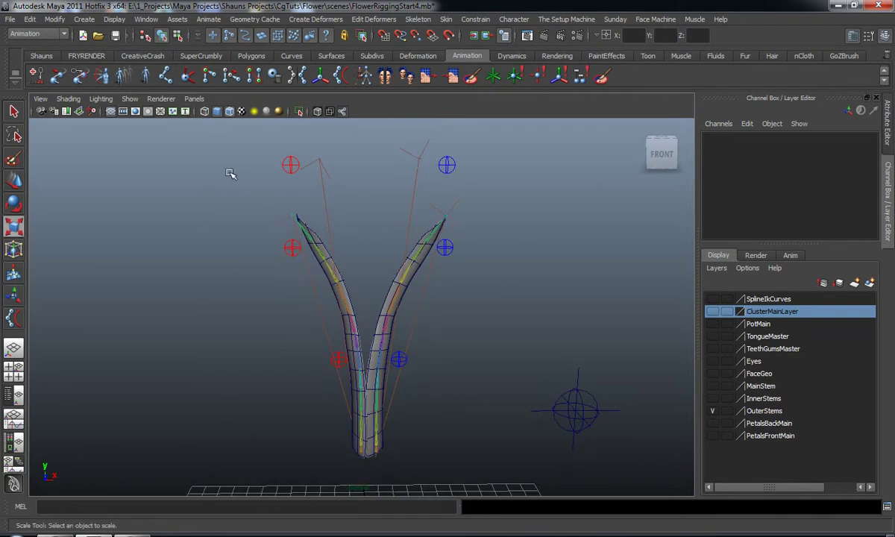
Hide polygons and joints in the viewport so the spline IK curves of the outer stems can be worked on alone.
{"action": "left_click", "coordinate": [130, 98]}
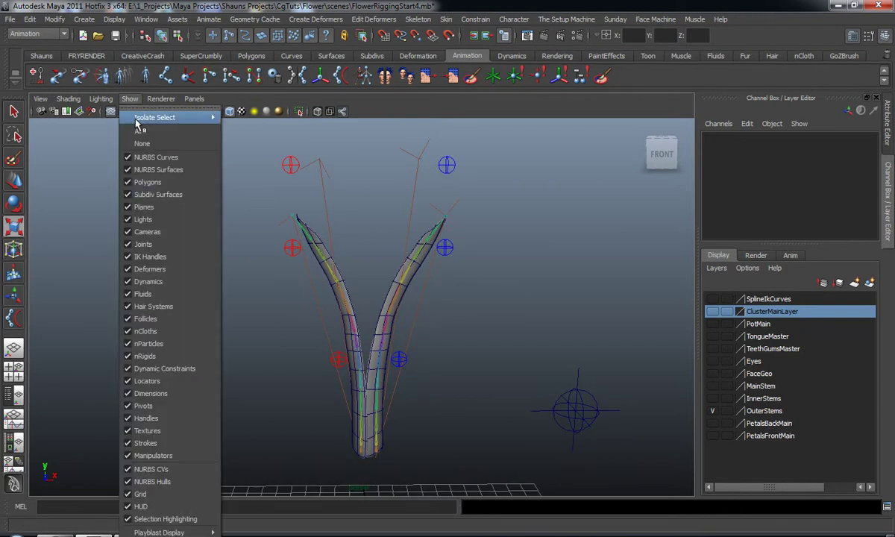
{"action": "left_click", "coordinate": [148, 182]}
{"action": "scroll", "coordinate": [182, 323], "scroll_direction": "up", "scroll_amount": 2}
{"action": "middle_click_drag", "start_coordinate": [182, 324], "coordinate": [174, 250], "text": "alt"}
{"action": "scroll", "coordinate": [174, 250], "scroll_direction": "up", "scroll_amount": 5}
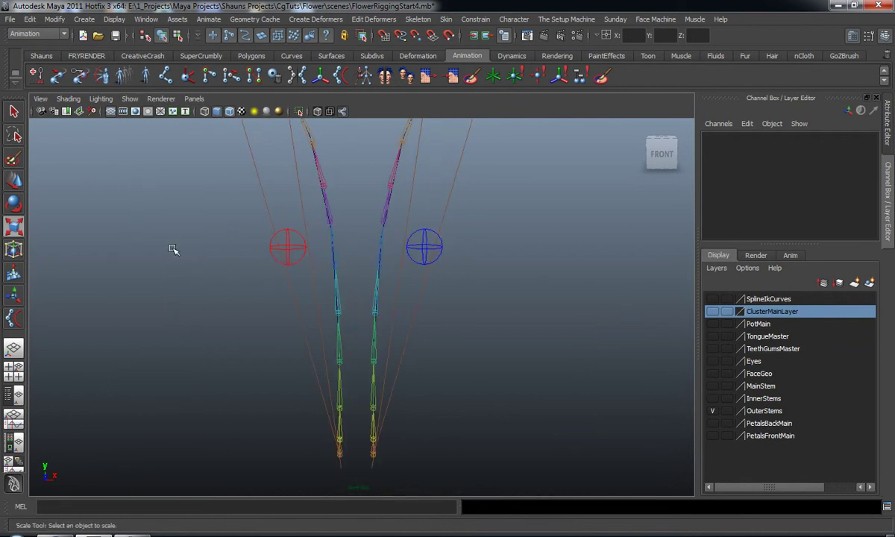
{"action": "left_click", "coordinate": [130, 100]}
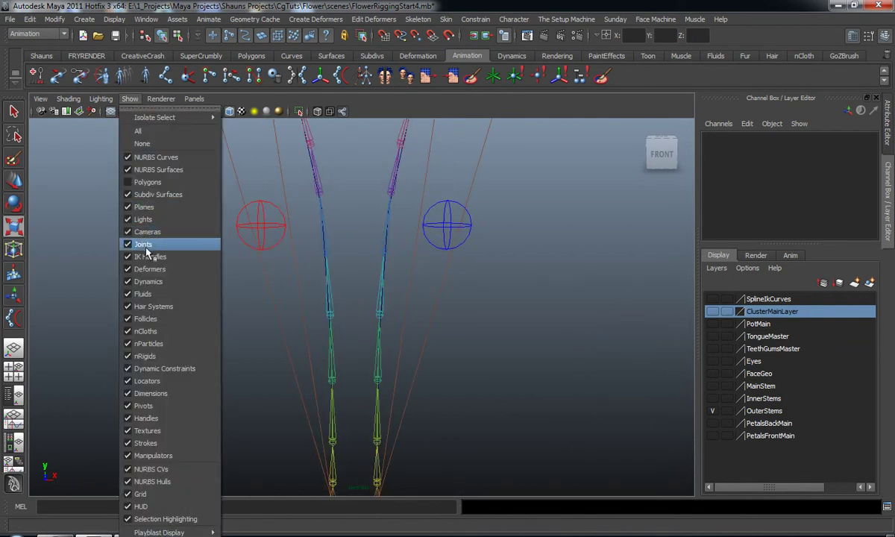
{"action": "left_click", "coordinate": [146, 244]}
{"action": "key", "text": "f"}
{"action": "scroll", "coordinate": [290, 334], "scroll_direction": "down", "scroll_amount": 3}
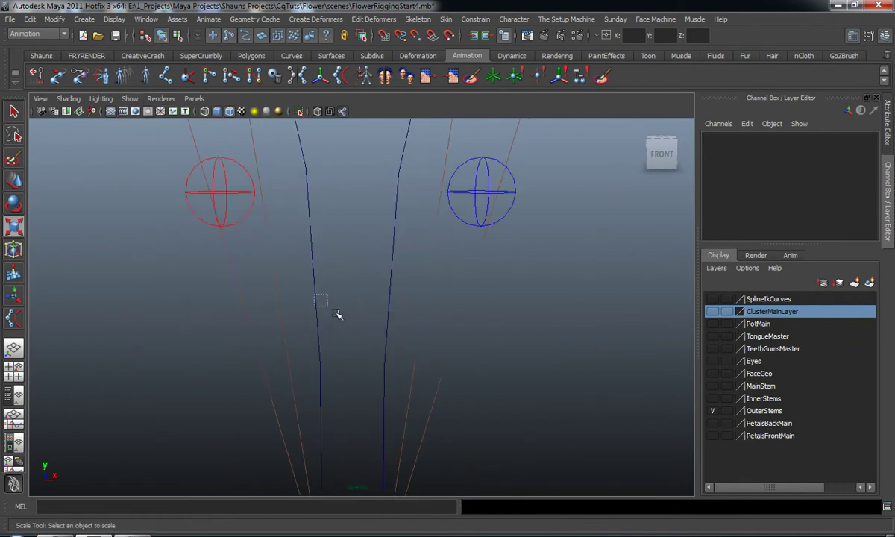
Create cluster handles along the spline IK curve on the red controls' side using the Surfaces curve-editing commands.
{"action": "left_click_drag", "start_coordinate": [334, 311], "coordinate": [337, 315]}
{"action": "scroll", "coordinate": [318, 306], "scroll_direction": "down", "scroll_amount": 5}
{"action": "middle_click_drag", "start_coordinate": [318, 306], "coordinate": [318, 332], "text": "alt"}
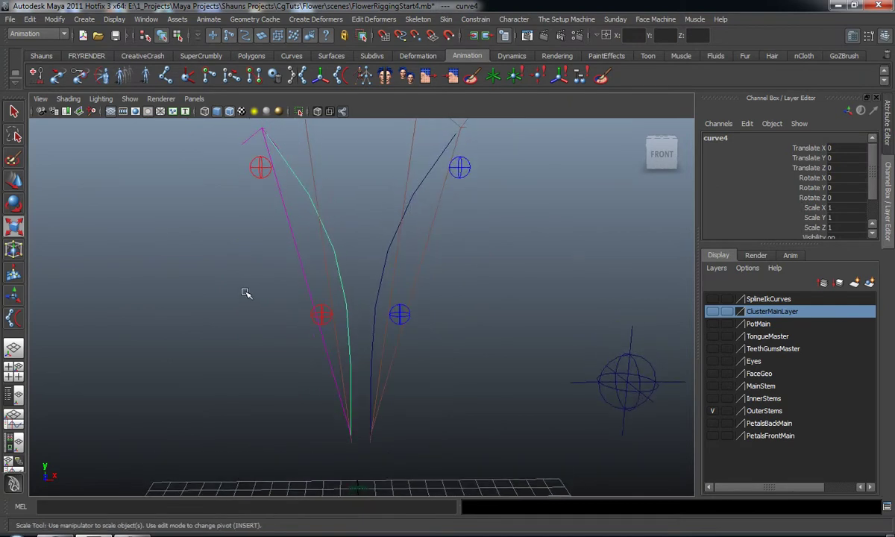
{"action": "key", "text": "F4"}
{"action": "middle_click_drag", "start_coordinate": [207, 244], "coordinate": [211, 273], "text": "alt"}
{"action": "left_click", "coordinate": [210, 20]}
{"action": "mouse_move", "coordinate": [236, 322]}
{"action": "left_click", "coordinate": [347, 367]}
{"action": "left_click", "coordinate": [229, 334]}
Create the same cluster handles along the spline IK curve on the blue controls' side and deselect them.
{"action": "scroll", "coordinate": [244, 325], "scroll_direction": "down", "scroll_amount": 3}
{"action": "mouse_move", "coordinate": [244, 324]}
{"action": "middle_mouse_down", "text": "alt"}
{"action": "mouse_move", "coordinate": [251, 361]}
{"action": "mouse_move", "coordinate": [244, 314]}
{"action": "middle_mouse_up", "text": "alt"}
{"action": "scroll", "coordinate": [248, 356], "scroll_direction": "down", "scroll_amount": 2}
{"action": "scroll", "coordinate": [244, 313], "scroll_direction": "up", "scroll_amount": 2}
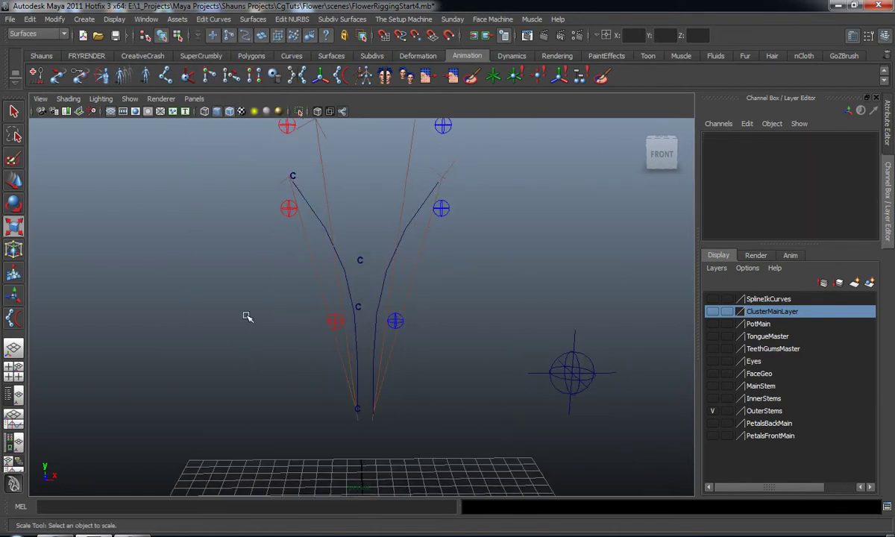
{"action": "middle_click_drag", "start_coordinate": [306, 347], "coordinate": [309, 291], "text": "alt"}
{"action": "scroll", "coordinate": [352, 267], "scroll_direction": "up", "scroll_amount": 2}
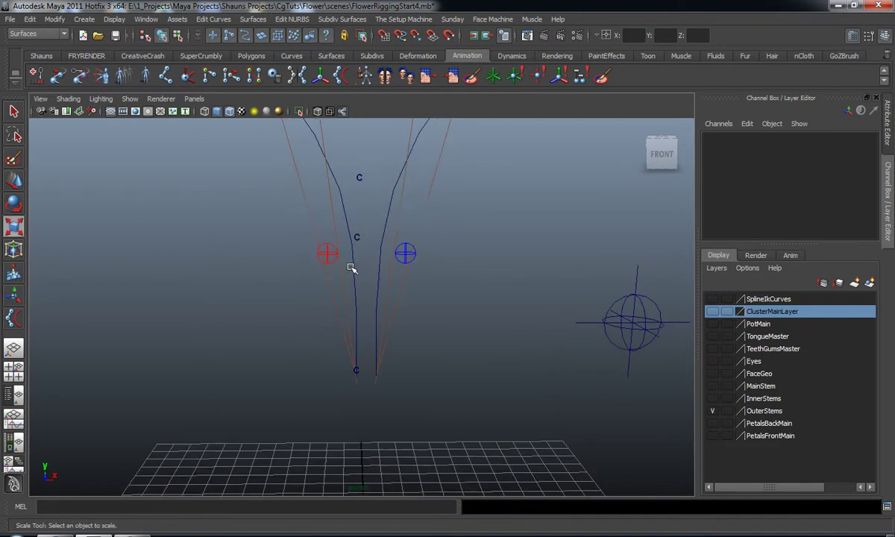
{"action": "left_click", "coordinate": [389, 230]}
{"action": "middle_click_drag", "start_coordinate": [384, 249], "coordinate": [380, 268], "text": "alt"}
{"action": "key", "text": "g"}
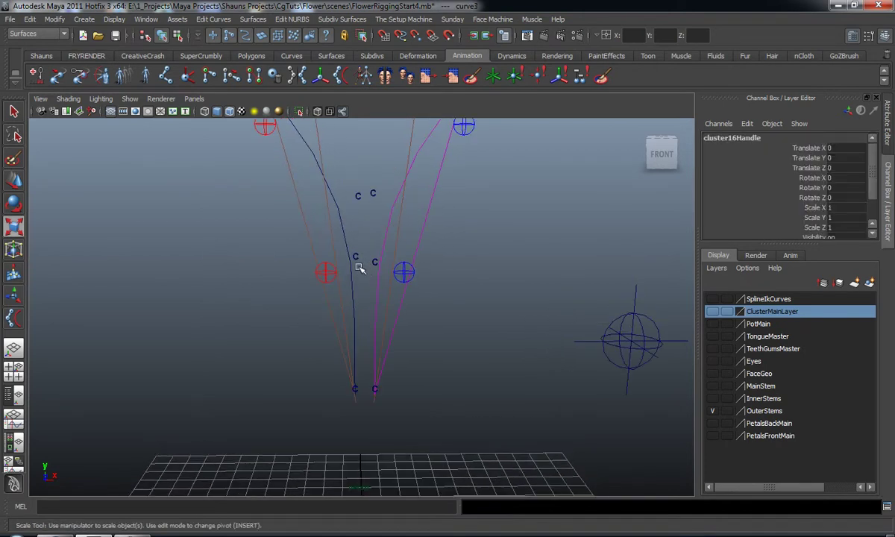
{"action": "left_click", "coordinate": [226, 306]}
{"action": "scroll", "coordinate": [227, 306], "scroll_direction": "down", "scroll_amount": 2}
{"action": "middle_click_drag", "start_coordinate": [250, 302], "coordinate": [257, 351], "text": "alt"}
Try moving the upper-middle cluster handle of the blue-side curve, undo the move and deselect the handle.
{"action": "left_click", "coordinate": [365, 267]}
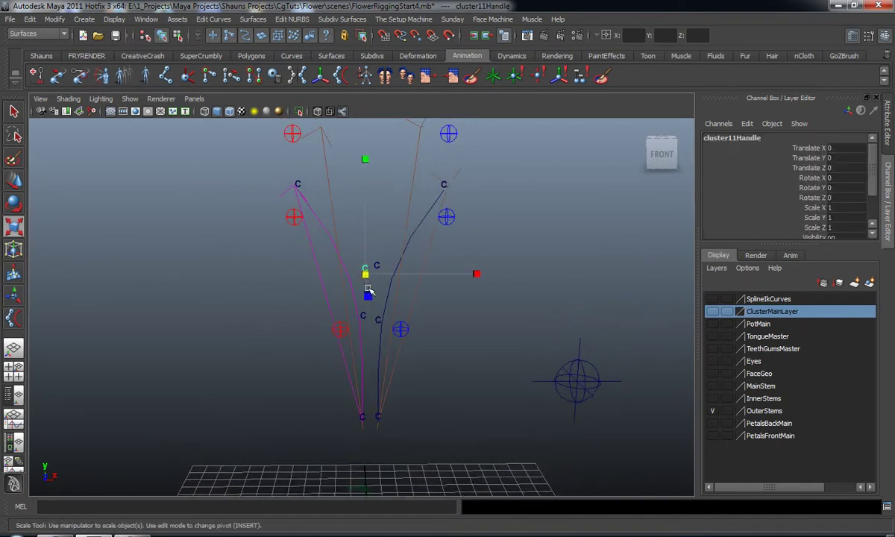
{"action": "left_click", "coordinate": [381, 267]}
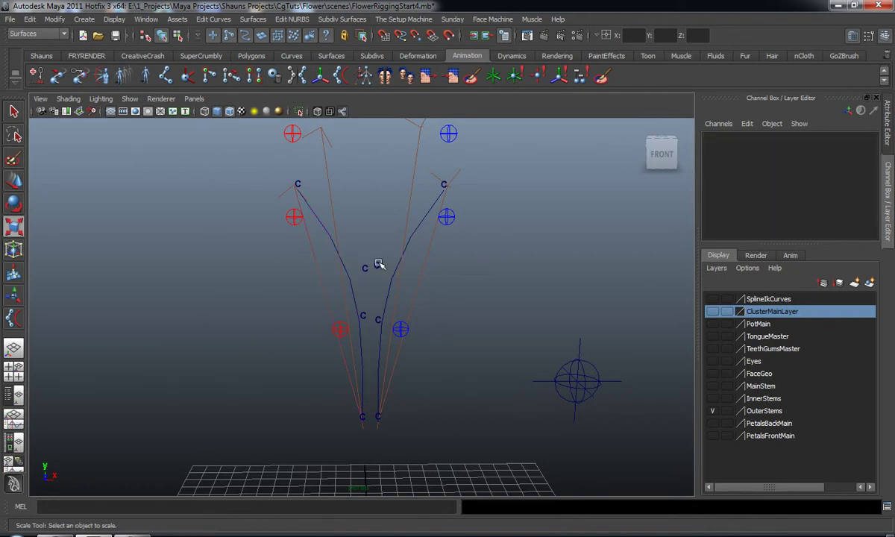
{"action": "left_click", "coordinate": [379, 265]}
{"action": "key", "text": "w"}
{"action": "mouse_move", "coordinate": [456, 270]}
{"action": "left_mouse_down"}
{"action": "mouse_move", "coordinate": [397, 274]}
{"action": "mouse_move", "coordinate": [447, 286]}
{"action": "left_mouse_up"}
{"action": "key", "text": "ctrl+z"}
{"action": "left_click", "coordinate": [265, 306]}
{"action": "middle_click_drag", "start_coordinate": [281, 323], "coordinate": [277, 334], "text": "alt"}
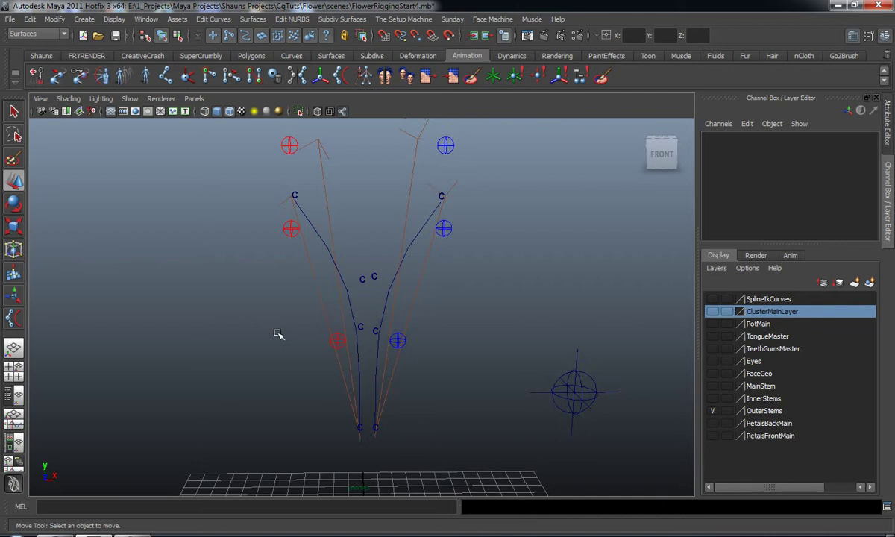
Smooth the viewport display of both outer stems' spline IK curves and clear the selection.
{"action": "left_click", "coordinate": [418, 234]}
{"action": "left_click", "coordinate": [327, 248]}
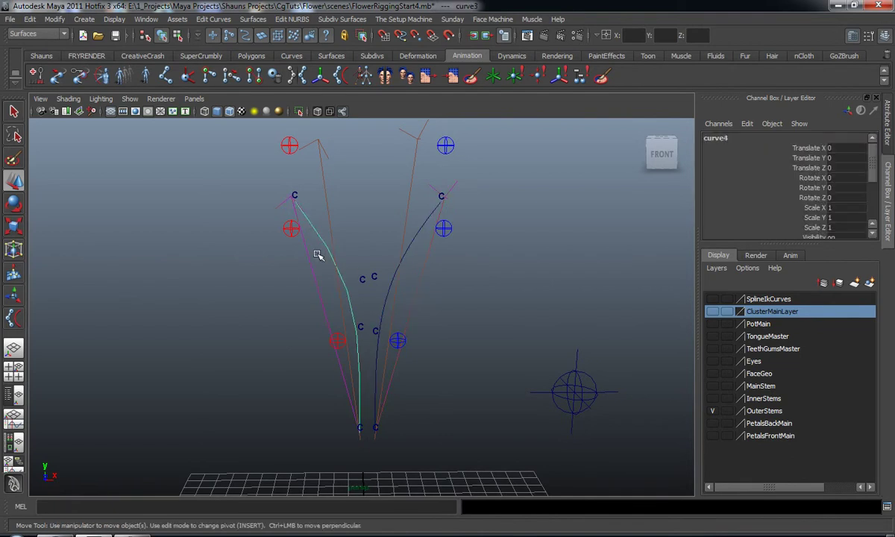
{"action": "left_click", "coordinate": [316, 331]}
{"action": "left_click_drag", "start_coordinate": [316, 332], "coordinate": [314, 326], "text": "alt"}
{"action": "middle_click_drag", "start_coordinate": [314, 326], "coordinate": [313, 295], "text": "alt"}
{"action": "left_click_drag", "start_coordinate": [313, 295], "coordinate": [314, 299], "text": "alt"}
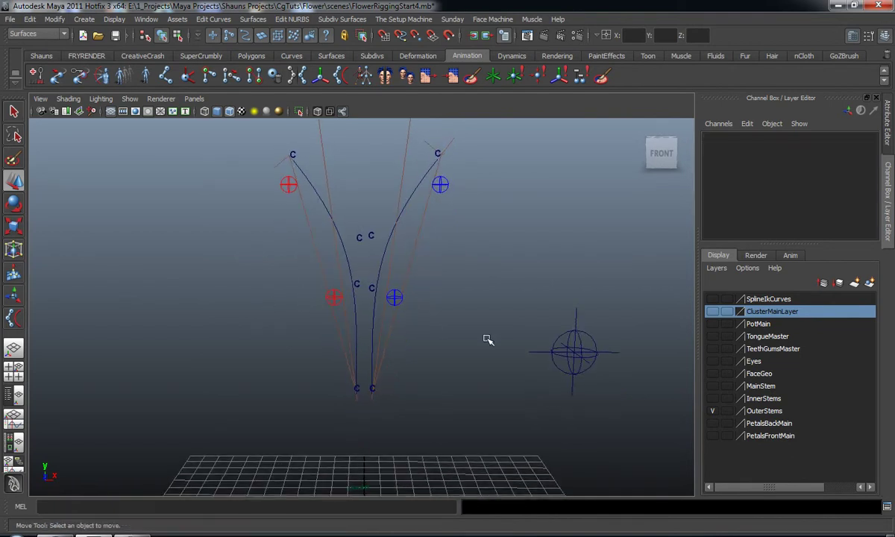
Select the spherical control curve and turn polygon display back on with the OuterStems layer visible.
{"action": "left_click", "coordinate": [562, 370]}
{"action": "middle_click_drag", "start_coordinate": [525, 369], "coordinate": [524, 379], "text": "alt"}
{"action": "left_click_drag", "start_coordinate": [524, 379], "coordinate": [526, 382], "text": "alt"}
{"action": "left_click_drag", "start_coordinate": [494, 347], "coordinate": [471, 344], "text": "alt"}
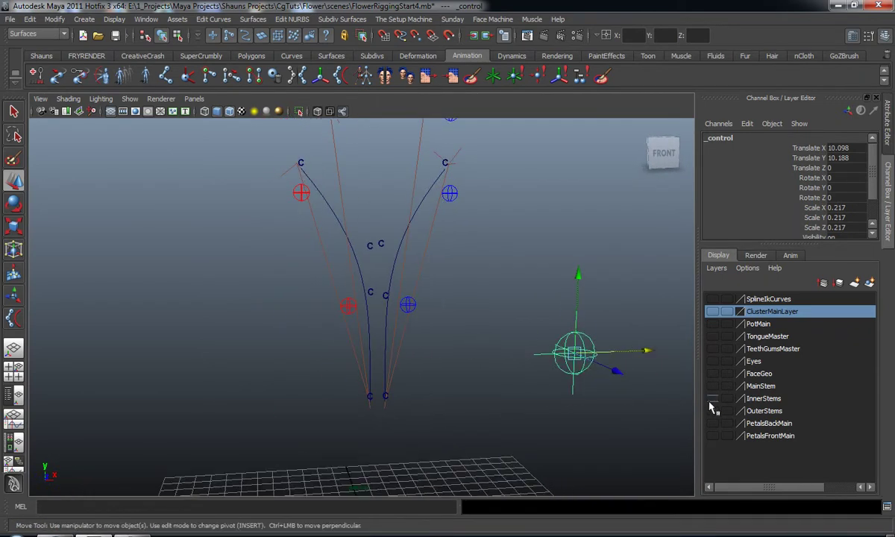
{"action": "left_click", "coordinate": [713, 410]}
{"action": "left_click", "coordinate": [130, 98]}
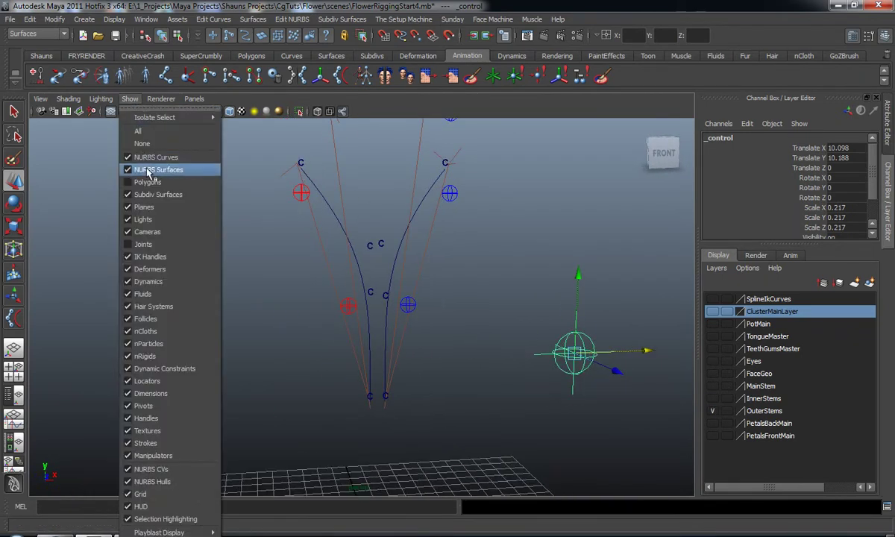
{"action": "left_click", "coordinate": [147, 182]}
{"action": "scroll", "coordinate": [197, 247], "scroll_direction": "up", "scroll_amount": 5}
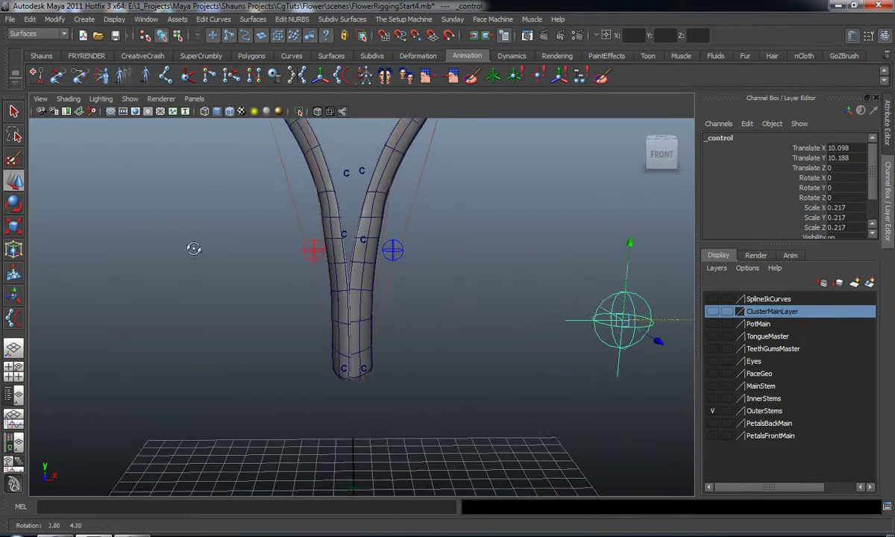
{"action": "middle_click_drag", "start_coordinate": [220, 268], "coordinate": [215, 276], "text": "alt"}
{"action": "scroll", "coordinate": [348, 216], "scroll_direction": "down", "scroll_amount": 2}
{"action": "middle_click_drag", "start_coordinate": [349, 216], "coordinate": [373, 293], "text": "alt"}
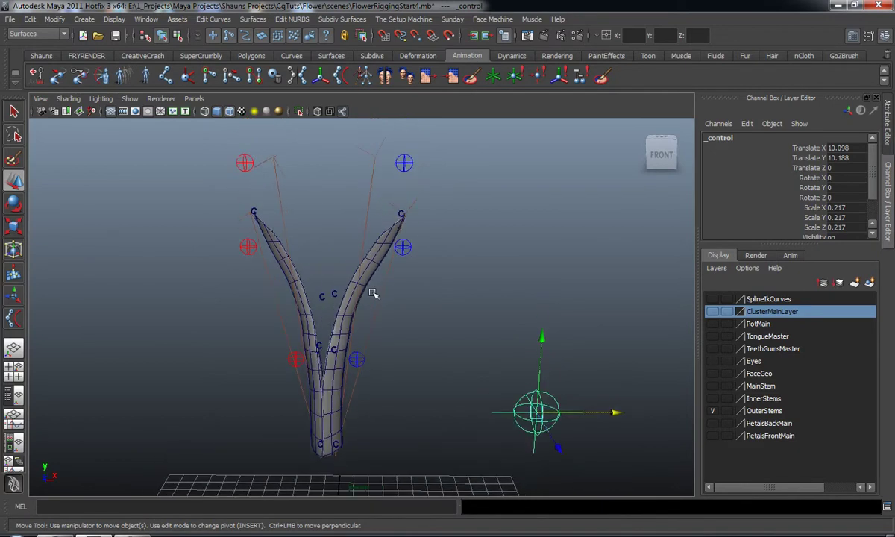
Show the InnerStems layer and move the control curve beside the lower blue control, to about X 2.845, Y 12.83 and Z -0.67.
{"action": "left_click", "coordinate": [713, 399]}
{"action": "middle_click_drag", "start_coordinate": [514, 367], "coordinate": [495, 344], "text": "alt"}
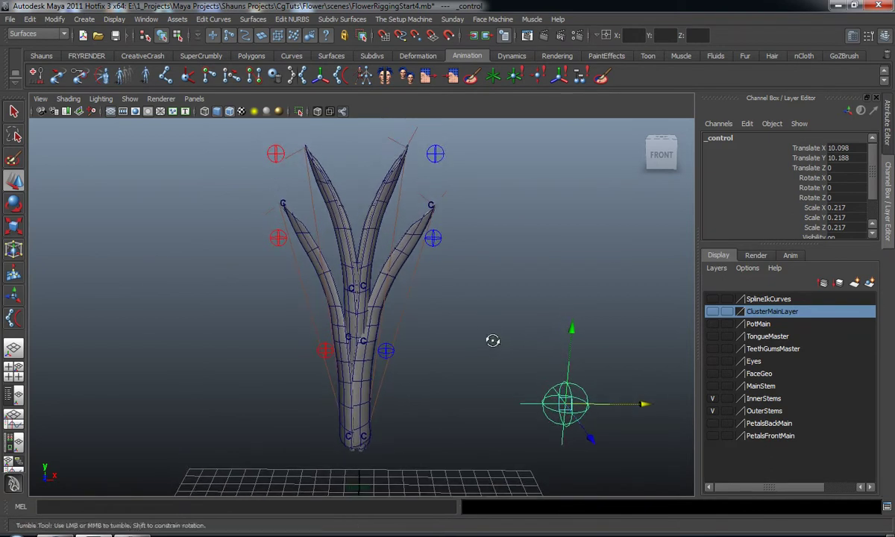
{"action": "left_click_drag", "start_coordinate": [645, 407], "coordinate": [495, 407]}
{"action": "left_click_drag", "start_coordinate": [418, 327], "coordinate": [270, 339]}
{"action": "middle_click_drag", "start_coordinate": [270, 339], "coordinate": [349, 326], "text": "alt"}
{"action": "right_click_drag", "start_coordinate": [349, 326], "coordinate": [366, 326], "text": "alt"}
{"action": "left_click_drag", "start_coordinate": [366, 326], "coordinate": [358, 326], "text": "alt"}
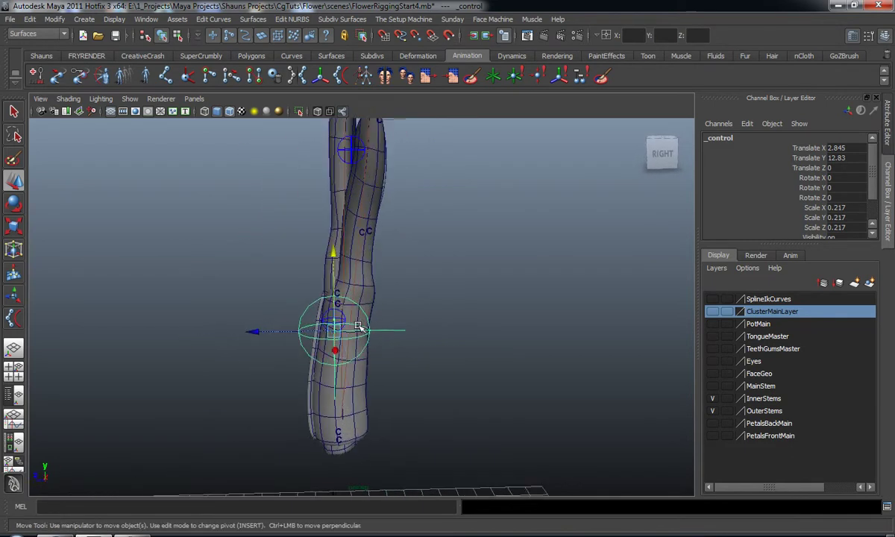
{"action": "left_click_drag", "start_coordinate": [255, 331], "coordinate": [397, 320]}
Scale the control curve uniformly to about 0.109, move it outward to about X 3.564 and deselect it.
{"action": "key", "text": "r"}
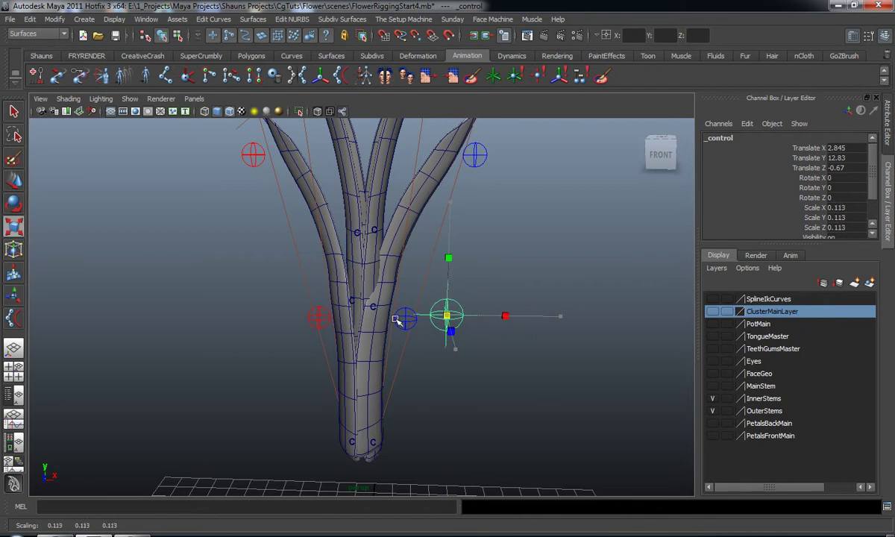
{"action": "key", "text": "w"}
{"action": "left_click_drag", "start_coordinate": [521, 317], "coordinate": [440, 333]}
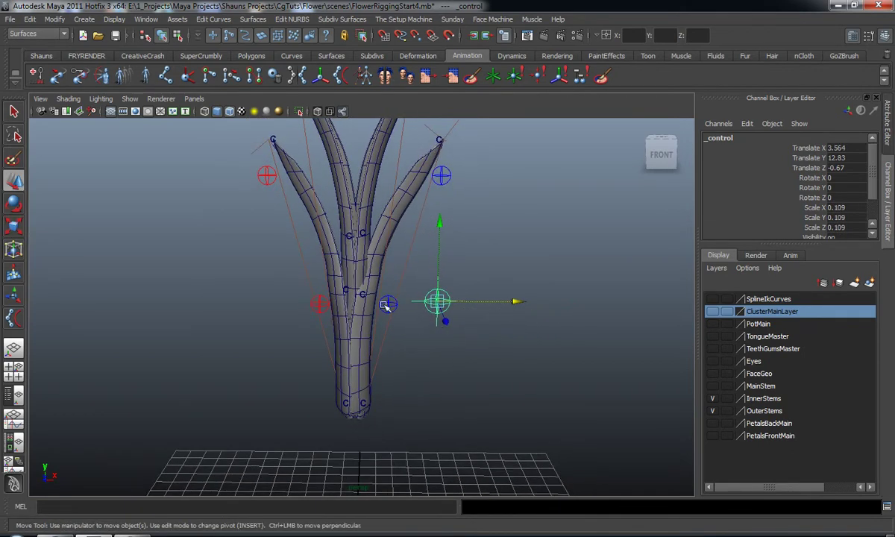
{"action": "mouse_move", "coordinate": [387, 298]}
{"action": "left_mouse_down", "text": "alt"}
{"action": "mouse_move", "coordinate": [340, 313]}
{"action": "mouse_move", "coordinate": [300, 310]}
{"action": "mouse_move", "coordinate": [396, 307]}
{"action": "left_mouse_up", "text": "alt"}
{"action": "left_click", "coordinate": [276, 301]}
Hide the InnerStems layer and turn off polygon display in the viewport.
{"action": "left_click", "coordinate": [713, 401]}
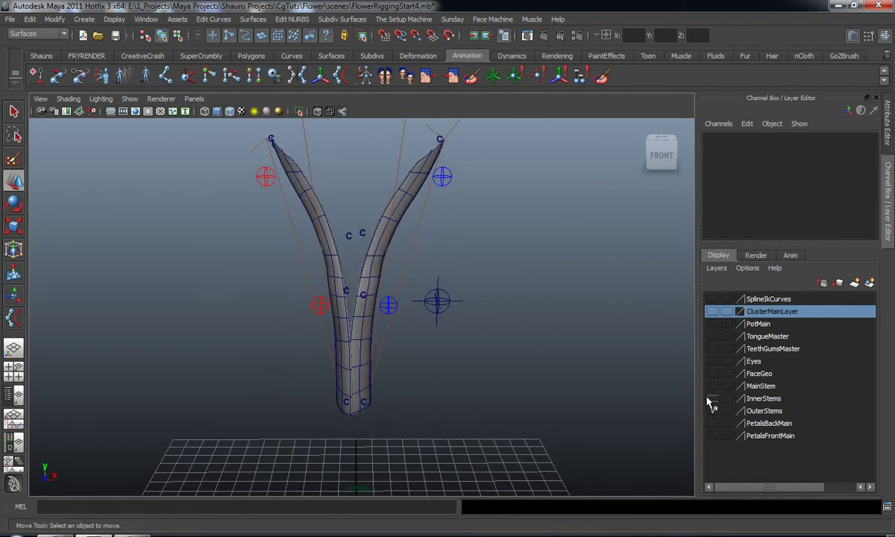
{"action": "middle_click_drag", "start_coordinate": [512, 359], "coordinate": [512, 374], "text": "alt"}
{"action": "scroll", "coordinate": [512, 374], "scroll_direction": "up", "scroll_amount": 1}
{"action": "scroll", "coordinate": [344, 319], "scroll_direction": "up", "scroll_amount": 3}
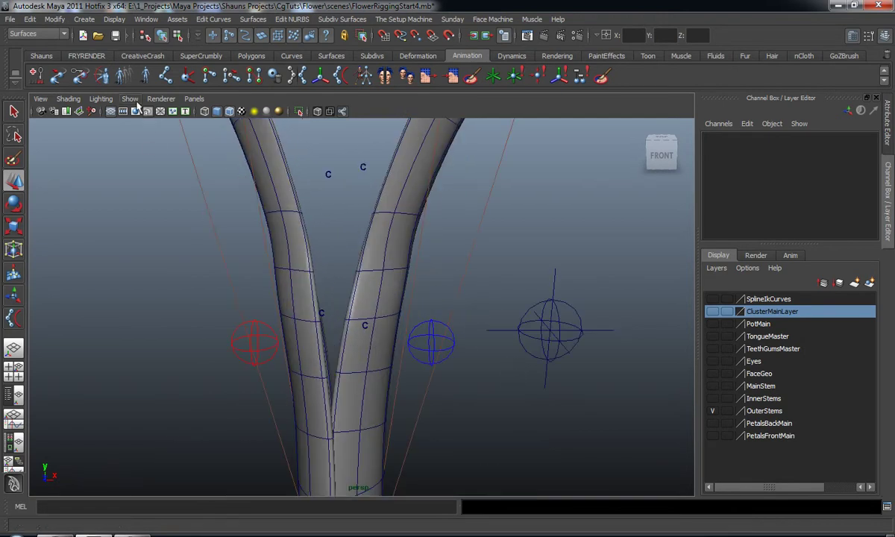
{"action": "left_click", "coordinate": [131, 99]}
{"action": "left_click", "coordinate": [153, 183]}
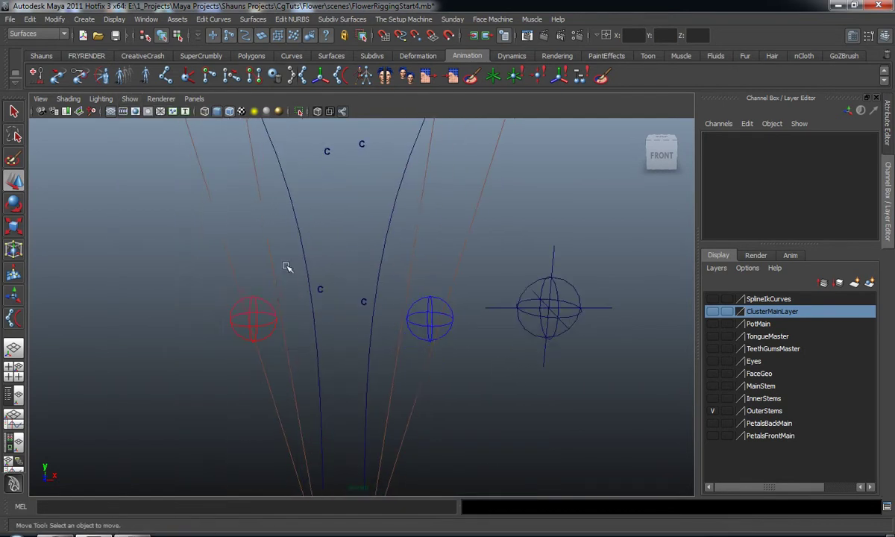
Try moving the lower-middle cluster handle of the blue-side curve, undo the move and deselect the handle.
{"action": "left_click", "coordinate": [363, 302]}
{"action": "left_click_drag", "start_coordinate": [432, 305], "coordinate": [415, 315]}
{"action": "key", "text": "ctrl+z"}
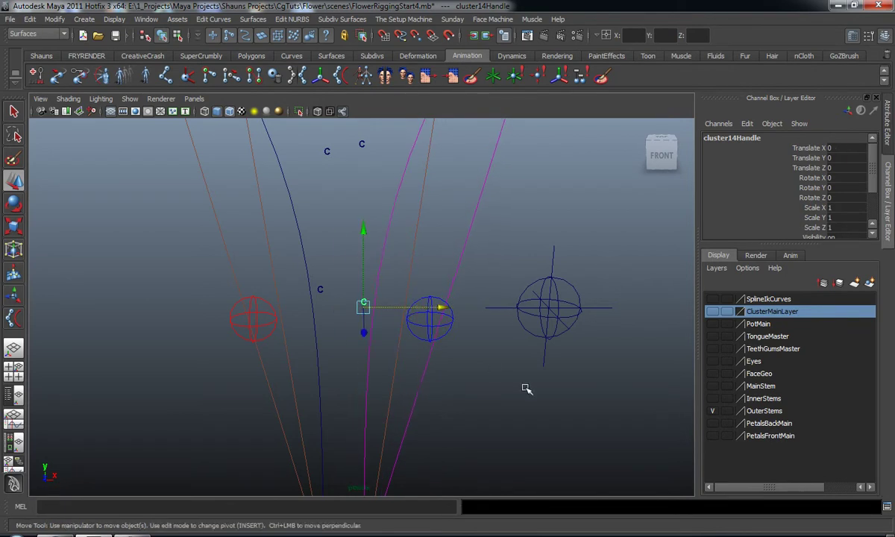
{"action": "left_click", "coordinate": [527, 389]}
Select the spherical control curve beside the blue-side stem and rename it CC_outer_Stem_1.
{"action": "right_click_drag", "start_coordinate": [527, 389], "coordinate": [520, 354], "text": "alt"}
{"action": "left_click_drag", "start_coordinate": [520, 354], "coordinate": [514, 341], "text": "alt"}
{"action": "left_click", "coordinate": [482, 296]}
{"action": "right_click_drag", "start_coordinate": [539, 349], "coordinate": [523, 337], "text": "alt"}
{"action": "middle_click_drag", "start_coordinate": [524, 338], "coordinate": [520, 377], "text": "alt"}
{"action": "left_click_drag", "start_coordinate": [520, 378], "coordinate": [514, 371], "text": "alt"}
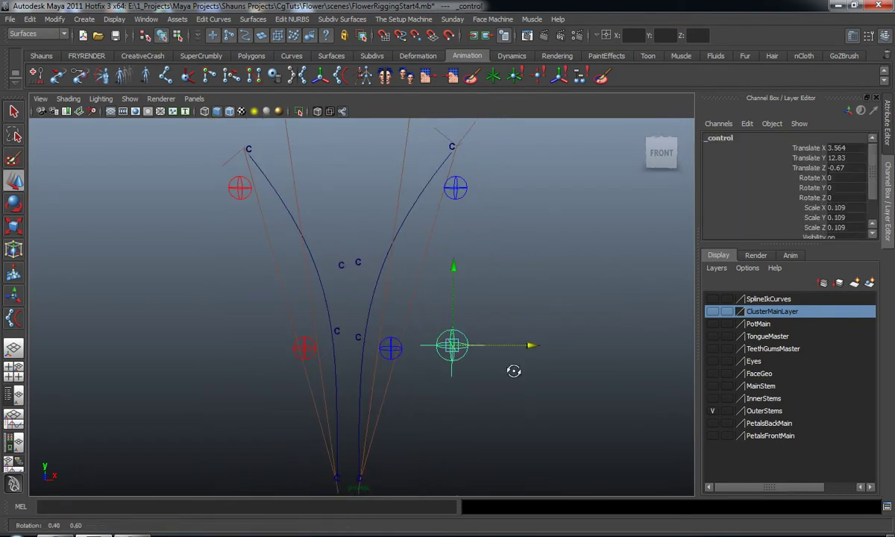
{"action": "left_click", "coordinate": [722, 138]}
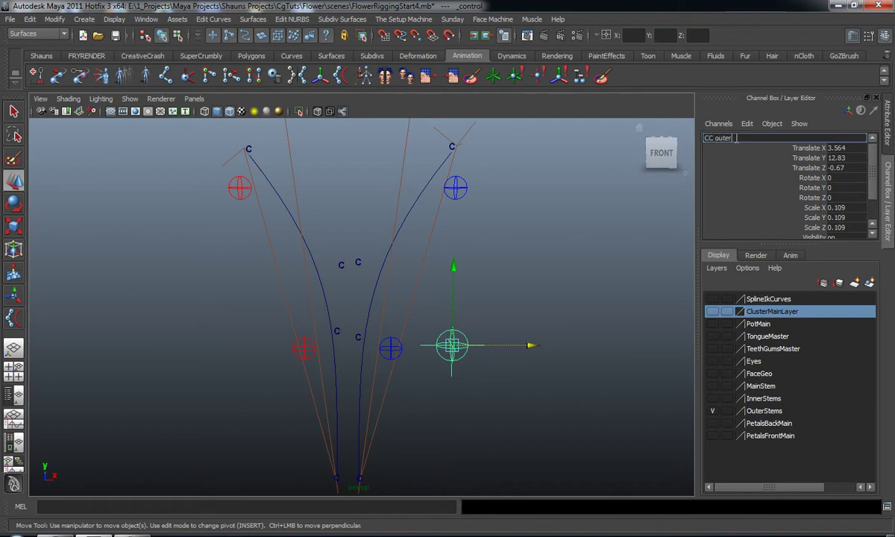
{"action": "key", "text": "Return"}
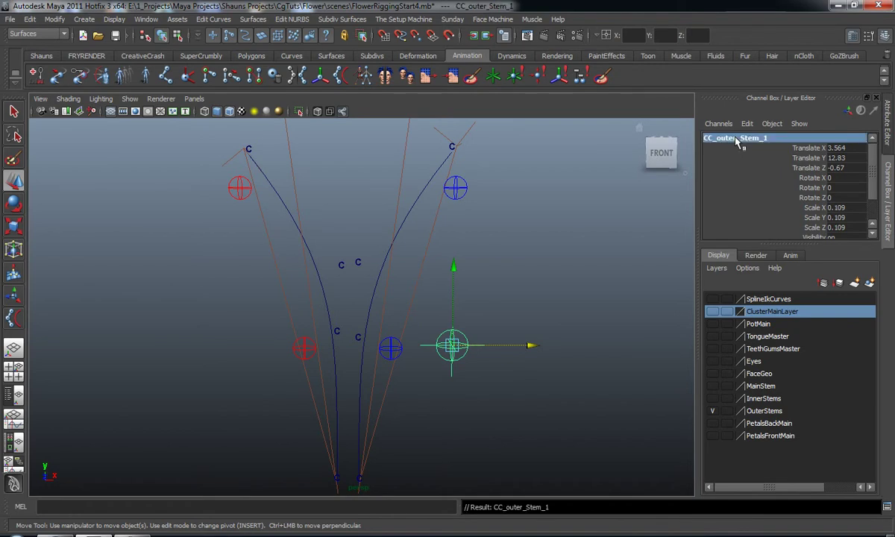
Turn polygon display back on in the viewport so the outer stem meshes show around the renamed control.
{"action": "middle_click_drag", "start_coordinate": [381, 255], "coordinate": [358, 300], "text": "alt"}
{"action": "left_click_drag", "start_coordinate": [357, 304], "coordinate": [327, 317], "text": "alt"}
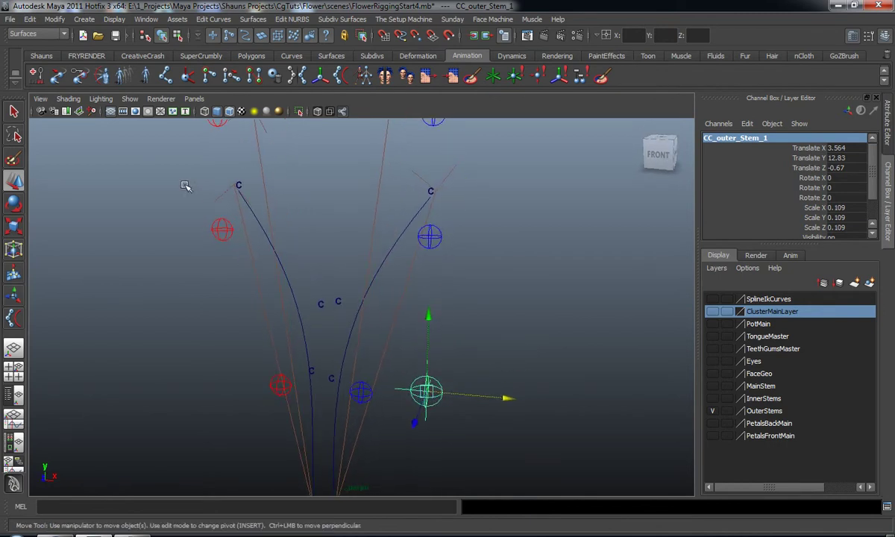
{"action": "left_click", "coordinate": [132, 100]}
{"action": "left_click", "coordinate": [147, 182]}
{"action": "left_click_drag", "start_coordinate": [141, 186], "coordinate": [265, 260], "text": "alt"}
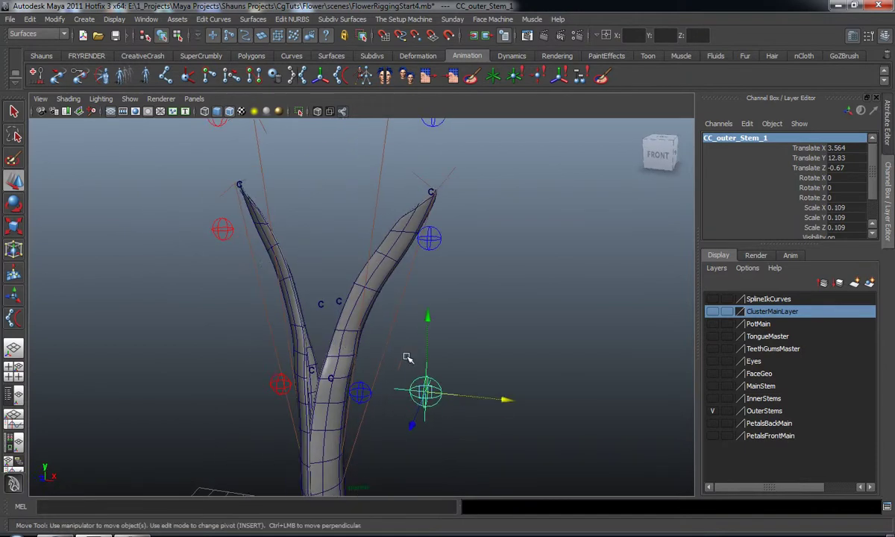
Duplicate CC_outer_Stem_1 and move the copy up and outward to about X 5.115, Y 16.612.
{"action": "key", "text": "ctrl+d"}
{"action": "left_click_drag", "start_coordinate": [428, 318], "coordinate": [294, 224]}
{"action": "left_click_drag", "start_coordinate": [259, 282], "coordinate": [405, 299]}
{"action": "left_click_drag", "start_coordinate": [510, 283], "coordinate": [555, 286]}
{"action": "left_click_drag", "start_coordinate": [547, 298], "coordinate": [538, 299], "text": "alt"}
{"action": "middle_click_drag", "start_coordinate": [538, 295], "coordinate": [515, 349], "text": "alt"}
{"action": "left_click_drag", "start_coordinate": [515, 349], "coordinate": [509, 349], "text": "alt"}
{"action": "middle_click_drag", "start_coordinate": [509, 349], "coordinate": [509, 356], "text": "alt"}
{"action": "left_click_drag", "start_coordinate": [509, 356], "coordinate": [512, 355], "text": "alt"}
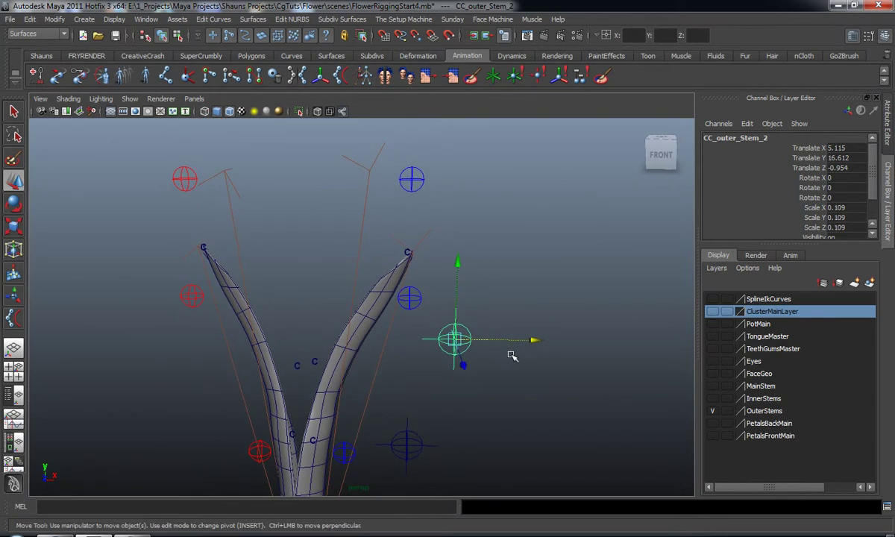
{"action": "middle_click_drag", "start_coordinate": [511, 356], "coordinate": [516, 333], "text": "alt"}
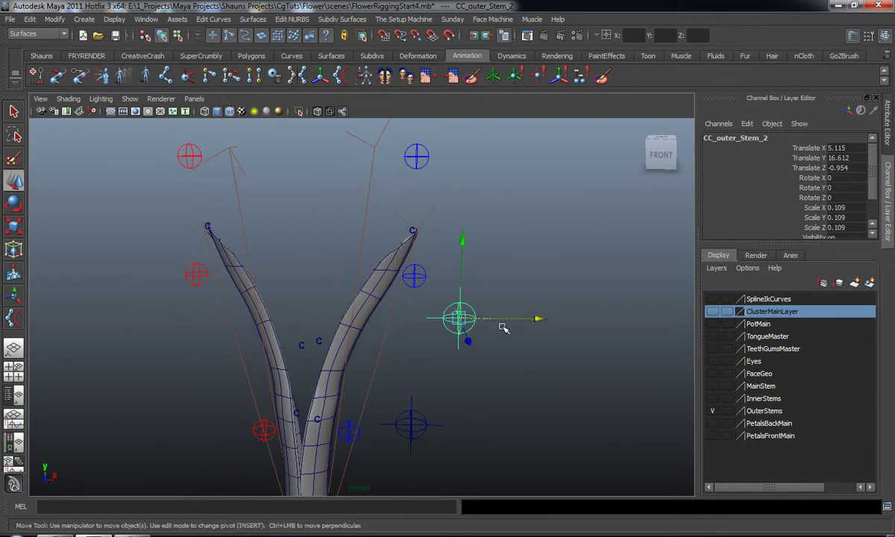
Lower CC_outer_Stem_2 to about X 4.928, Y 15.603 beside the stem's bend and deselect it.
{"action": "left_click", "coordinate": [463, 264]}
{"action": "key", "text": "ctrl+z"}
{"action": "left_click_drag", "start_coordinate": [461, 239], "coordinate": [461, 269]}
{"action": "left_click_drag", "start_coordinate": [539, 348], "coordinate": [534, 348]}
{"action": "left_click", "coordinate": [518, 316]}
Duplicate CC_outer_Stem_2 and place the copy beside the tip of the same outer stem, raised to about Y 19.372.
{"action": "left_click_drag", "start_coordinate": [495, 322], "coordinate": [453, 296], "text": "alt"}
{"action": "scroll", "coordinate": [484, 328], "scroll_direction": "down", "scroll_amount": 7}
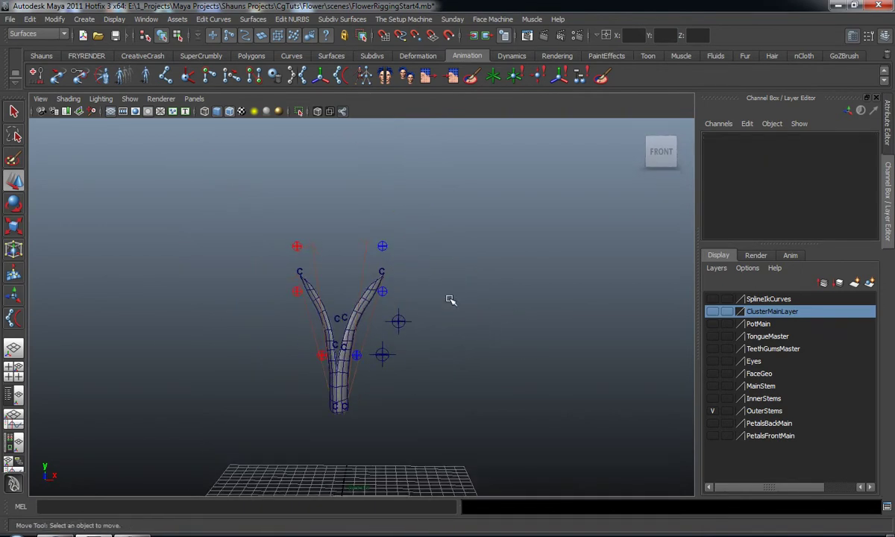
{"action": "middle_click_drag", "start_coordinate": [453, 296], "coordinate": [450, 271], "text": "alt"}
{"action": "scroll", "coordinate": [442, 299], "scroll_direction": "up", "scroll_amount": 5}
{"action": "left_click_drag", "start_coordinate": [413, 273], "coordinate": [438, 295], "text": "alt"}
{"action": "key", "text": "ctrl+z"}
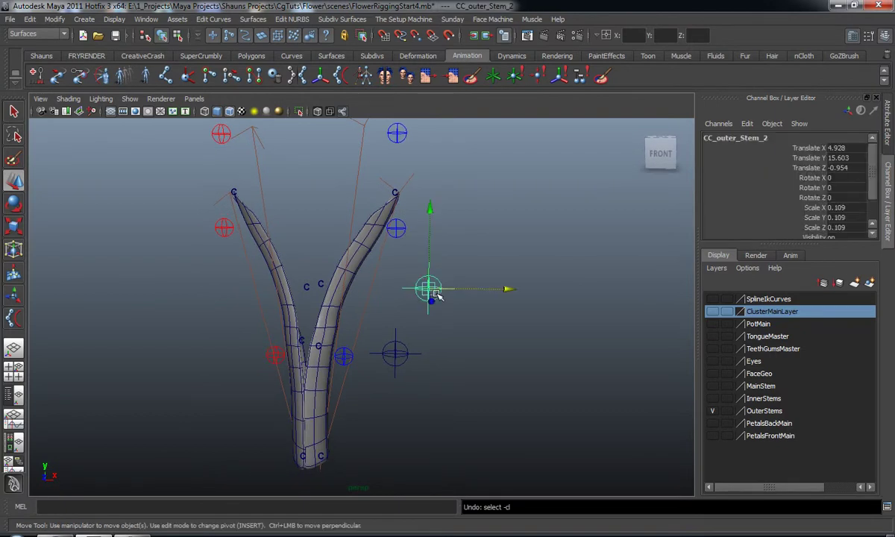
{"action": "key", "text": "ctrl+d"}
{"action": "mouse_move", "coordinate": [430, 207]}
{"action": "left_mouse_down"}
{"action": "mouse_move", "coordinate": [429, 117]}
{"action": "mouse_move", "coordinate": [326, 224]}
{"action": "mouse_move", "coordinate": [416, 218]}
{"action": "left_mouse_up"}
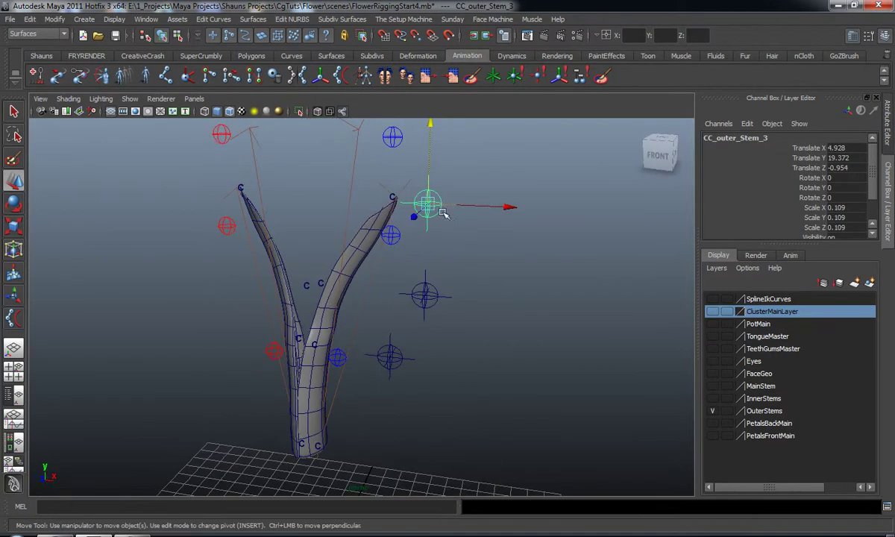
{"action": "left_click_drag", "start_coordinate": [511, 207], "coordinate": [486, 238]}
{"action": "left_click", "coordinate": [481, 248]}
Select the three CC_outer_Stem control curves and freeze their transformations.
{"action": "right_click_drag", "start_coordinate": [480, 252], "coordinate": [431, 306], "text": "alt"}
{"action": "left_click_drag", "start_coordinate": [431, 306], "coordinate": [446, 320], "text": "alt"}
{"action": "mouse_move", "coordinate": [454, 331]}
{"action": "left_mouse_down", "text": "alt"}
{"action": "mouse_move", "coordinate": [350, 334]}
{"action": "mouse_move", "coordinate": [446, 334]}
{"action": "left_mouse_up", "text": "alt"}
{"action": "left_click", "coordinate": [384, 337]}
{"action": "scroll", "coordinate": [420, 364], "scroll_direction": "up", "scroll_amount": 4}
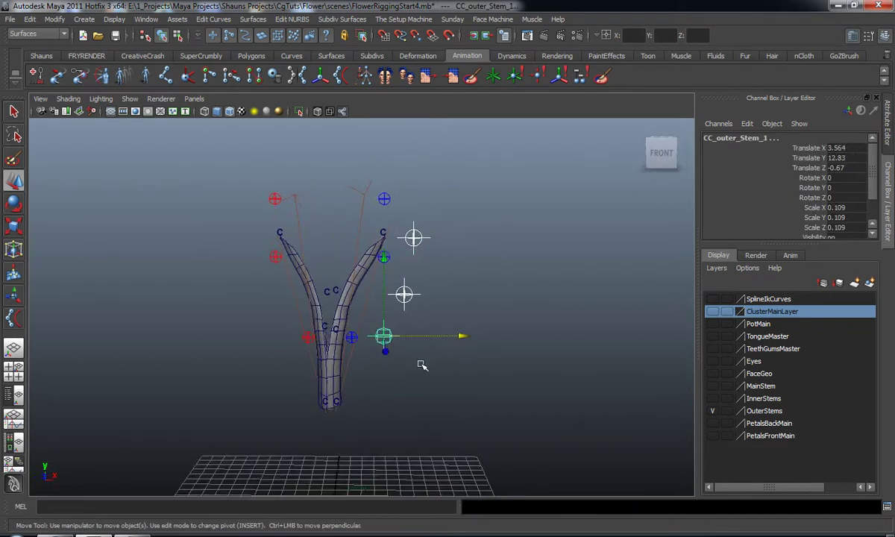
{"action": "left_click", "coordinate": [43, 57]}
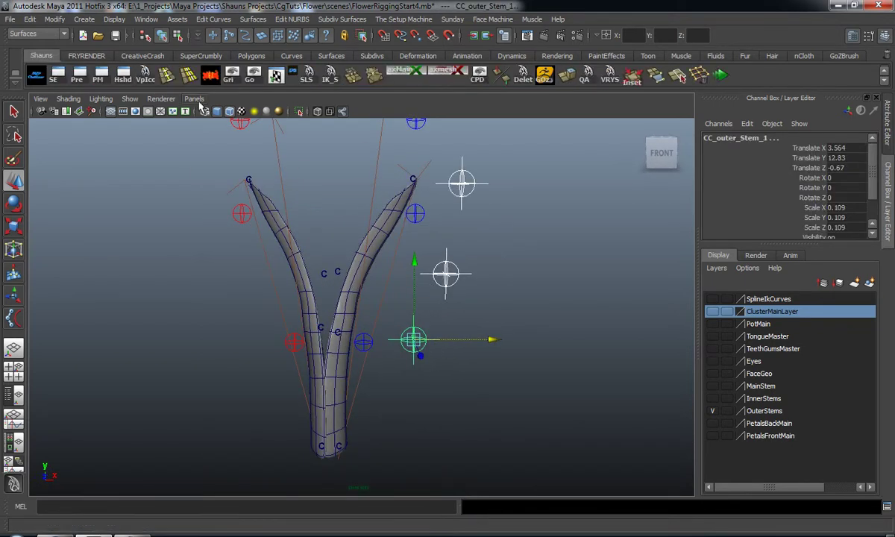
{"action": "left_click", "coordinate": [210, 76]}
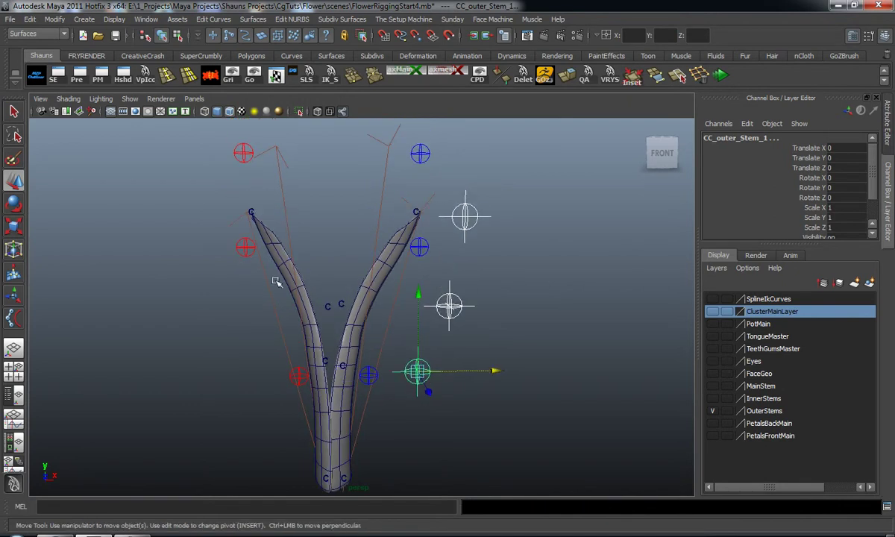
Open the Color script and recolor the three blue CC_L_Innerstem control curves green.
{"action": "middle_click_drag", "start_coordinate": [287, 319], "coordinate": [293, 289], "text": "alt"}
{"action": "left_click_drag", "start_coordinate": [293, 290], "coordinate": [306, 290], "text": "alt"}
{"action": "left_click", "coordinate": [192, 57]}
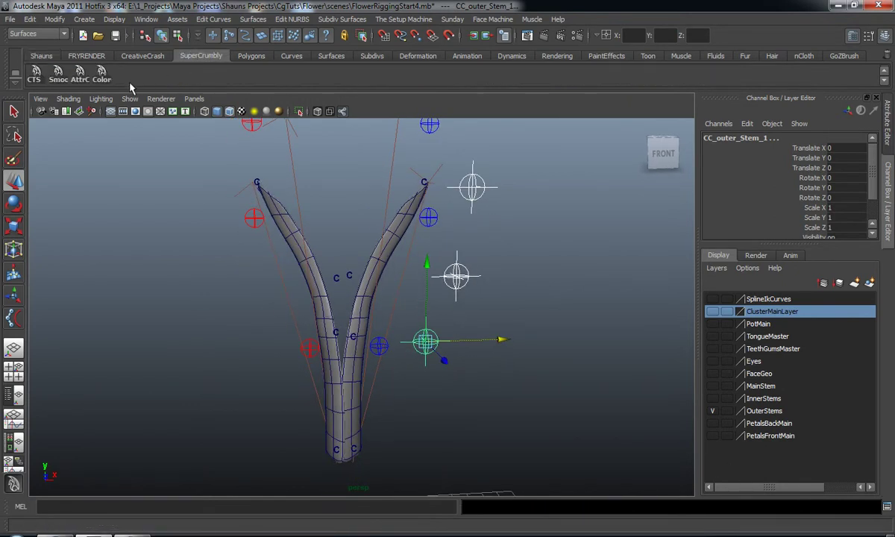
{"action": "left_click", "coordinate": [104, 79]}
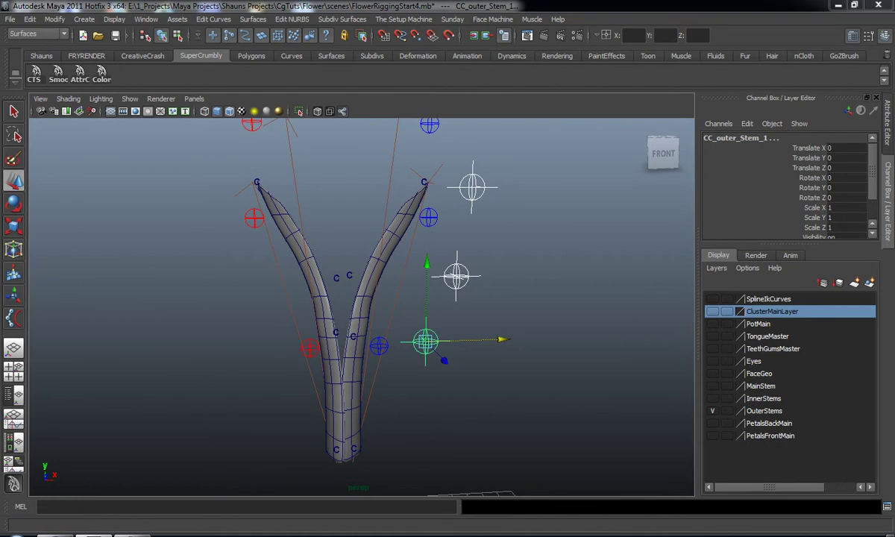
{"action": "middle_click_drag", "start_coordinate": [545, 340], "coordinate": [550, 351], "text": "alt"}
{"action": "middle_click_drag", "start_coordinate": [481, 272], "coordinate": [481, 312], "text": "alt"}
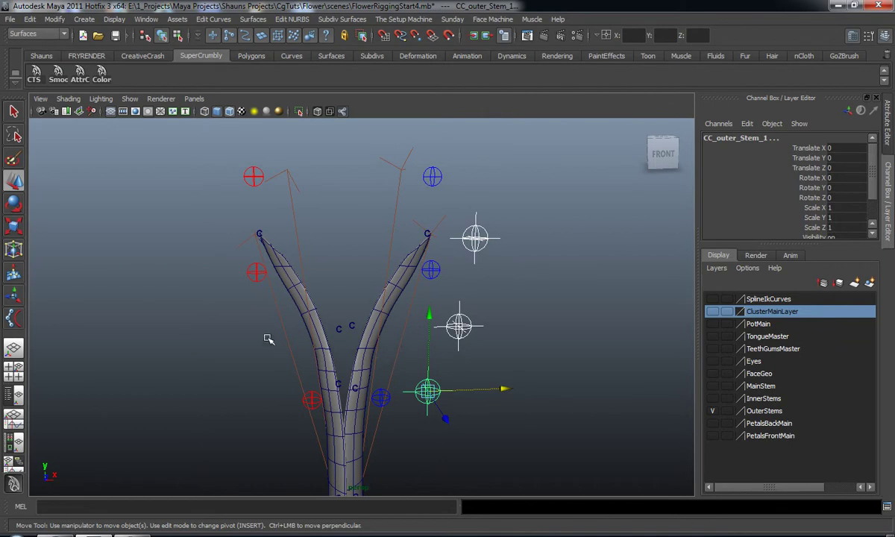
{"action": "middle_click_drag", "start_coordinate": [335, 318], "coordinate": [340, 308], "text": "alt"}
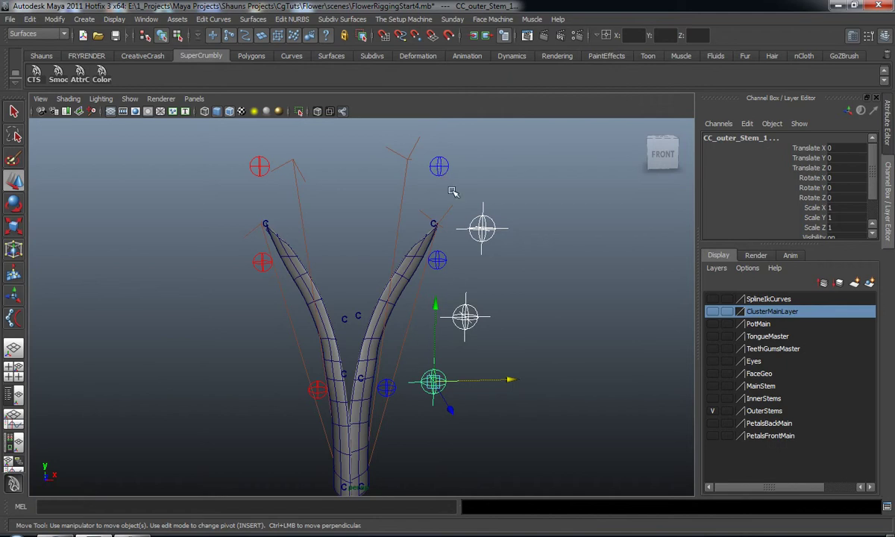
{"action": "middle_click_drag", "start_coordinate": [434, 307], "coordinate": [435, 299], "text": "alt"}
{"action": "left_click", "coordinate": [432, 155]}
{"action": "left_click", "coordinate": [437, 254], "text": "shift"}
{"action": "left_click", "coordinate": [386, 380], "text": "shift"}
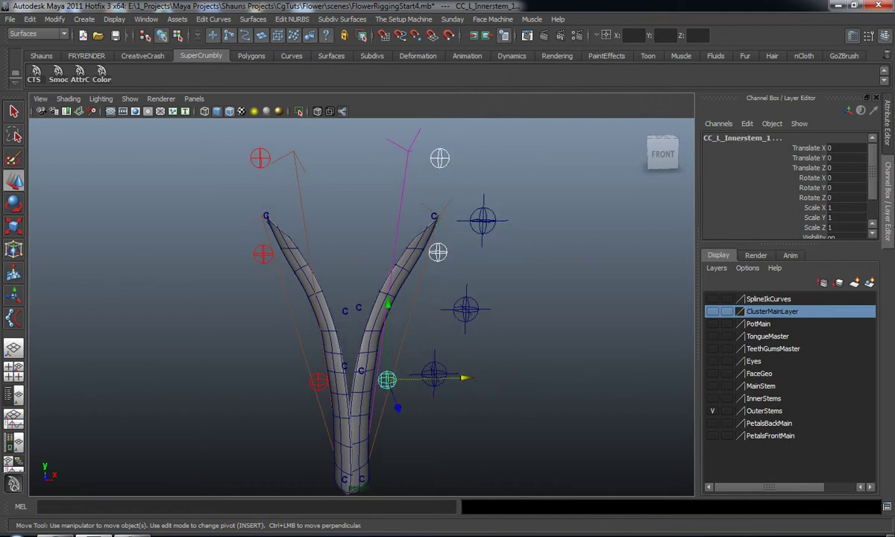
{"action": "left_click", "coordinate": [538, 341]}
Color the three CC_outer_Stem control curves blue and deselect them.
{"action": "middle_click_drag", "start_coordinate": [512, 317], "coordinate": [517, 302], "text": "alt"}
{"action": "left_click", "coordinate": [486, 203]}
{"action": "left_click", "coordinate": [469, 294], "text": "shift"}
{"action": "left_click_drag", "start_coordinate": [411, 322], "coordinate": [476, 383], "text": "shift"}
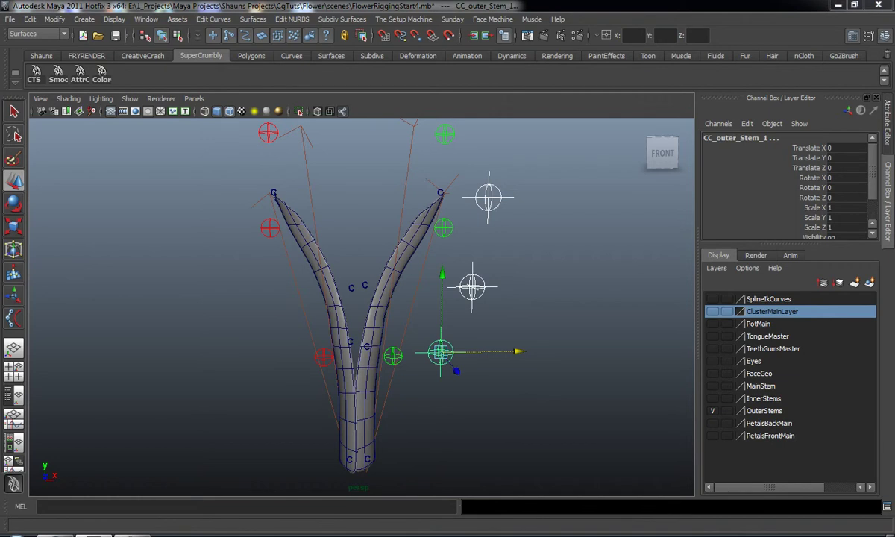
{"action": "left_click", "coordinate": [573, 284]}
Duplicate CC_outer_Stem_3 and mirror the copy across X to the opposite stem with Wizard_Controllers.
{"action": "scroll", "coordinate": [568, 286], "scroll_direction": "down", "scroll_amount": 3}
{"action": "left_click_drag", "start_coordinate": [553, 290], "coordinate": [539, 302], "text": "alt"}
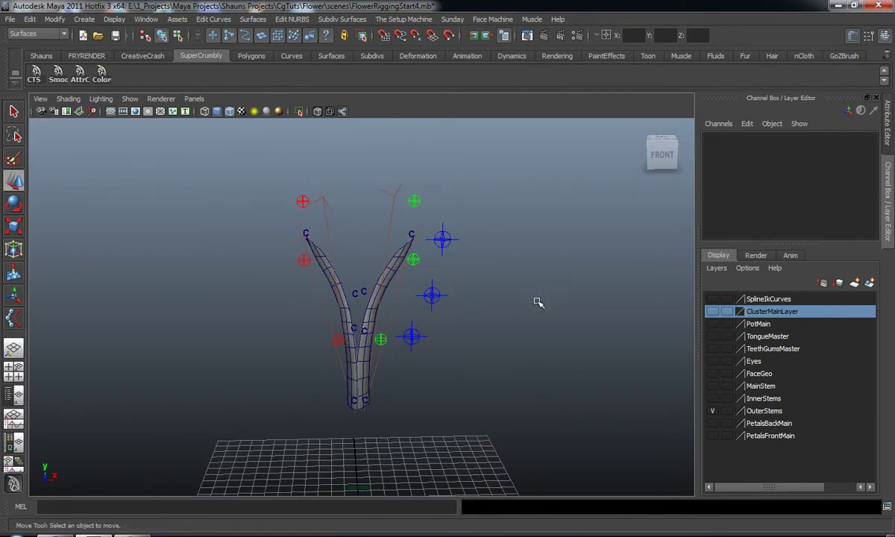
{"action": "scroll", "coordinate": [522, 296], "scroll_direction": "up", "scroll_amount": 2}
{"action": "left_click", "coordinate": [465, 219]}
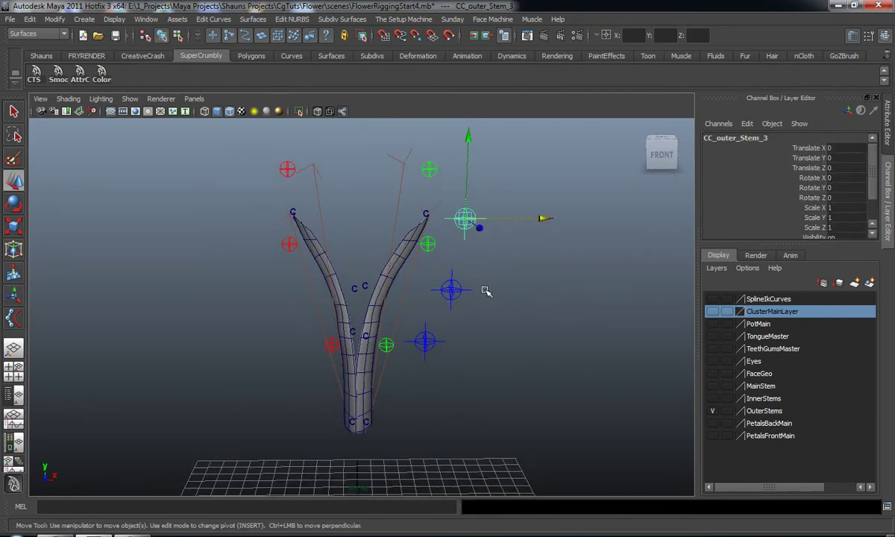
{"action": "left_click_drag", "start_coordinate": [894, 50], "coordinate": [629, 62]}
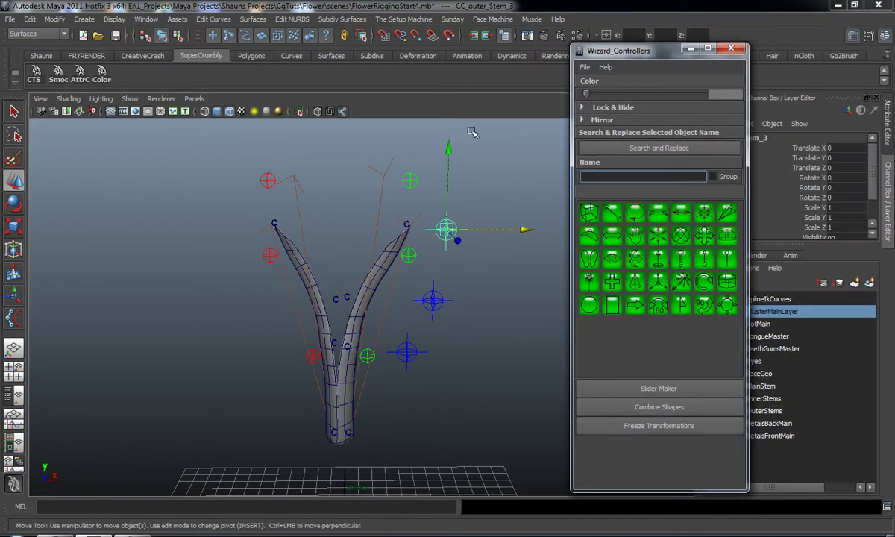
{"action": "middle_click_drag", "start_coordinate": [238, 289], "coordinate": [262, 289], "text": "alt"}
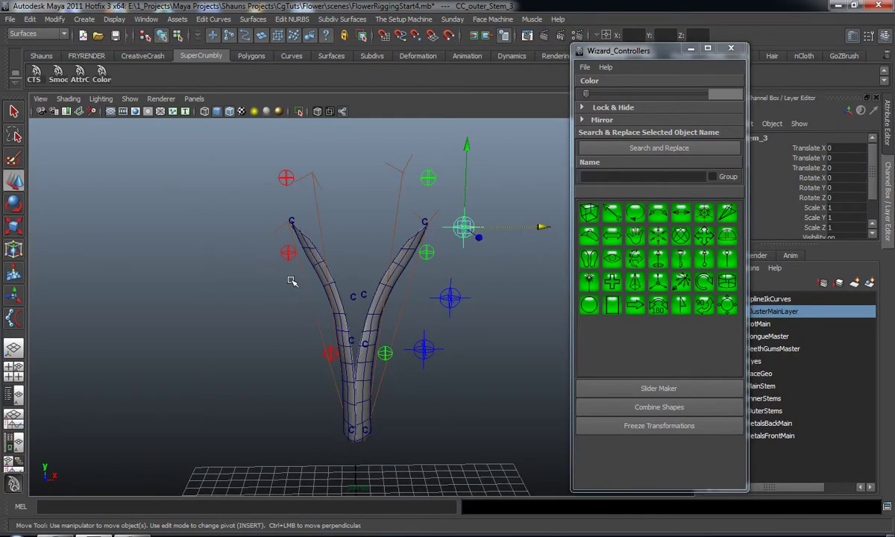
{"action": "left_click", "coordinate": [593, 120]}
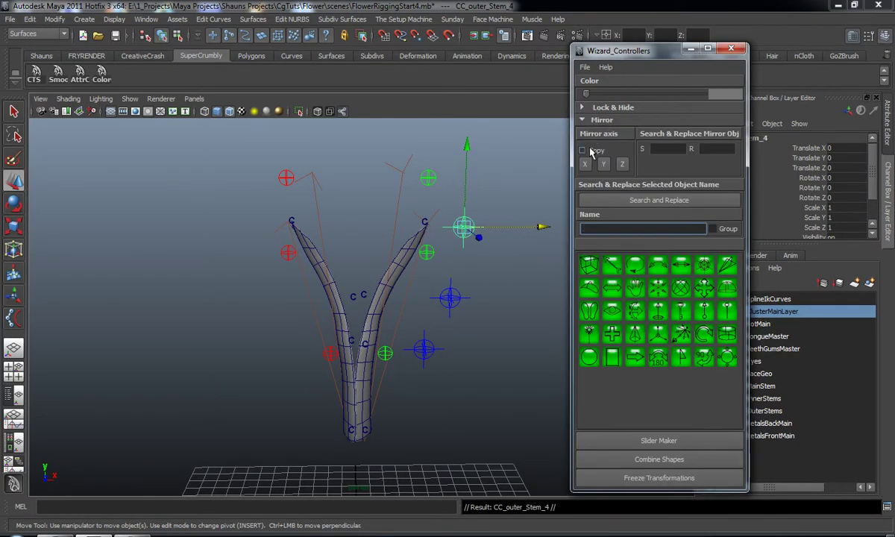
{"action": "left_click", "coordinate": [588, 165]}
{"action": "middle_click_drag", "start_coordinate": [354, 292], "coordinate": [358, 271], "text": "alt"}
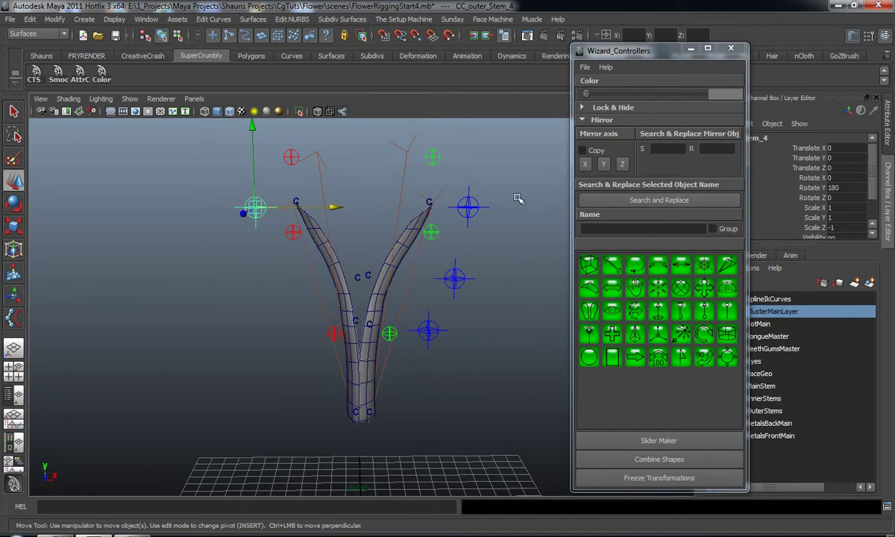
{"action": "left_click_drag", "start_coordinate": [658, 55], "coordinate": [894, 55]}
Duplicate CC_outer_Stem_2 and mirror the copy across X beside the opposite stem.
{"action": "middle_click_drag", "start_coordinate": [429, 281], "coordinate": [428, 288], "text": "alt"}
{"action": "left_click", "coordinate": [459, 284]}
{"action": "key", "text": "ctrl+d"}
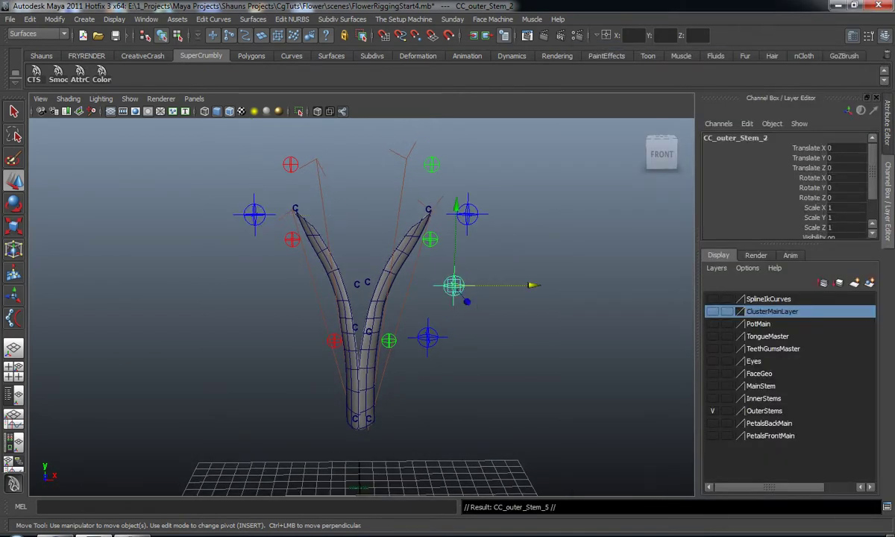
{"action": "left_click", "coordinate": [894, 165]}
{"action": "middle_click_drag", "start_coordinate": [455, 346], "coordinate": [461, 328], "text": "alt"}
{"action": "left_click_drag", "start_coordinate": [460, 328], "coordinate": [467, 348], "text": "alt"}
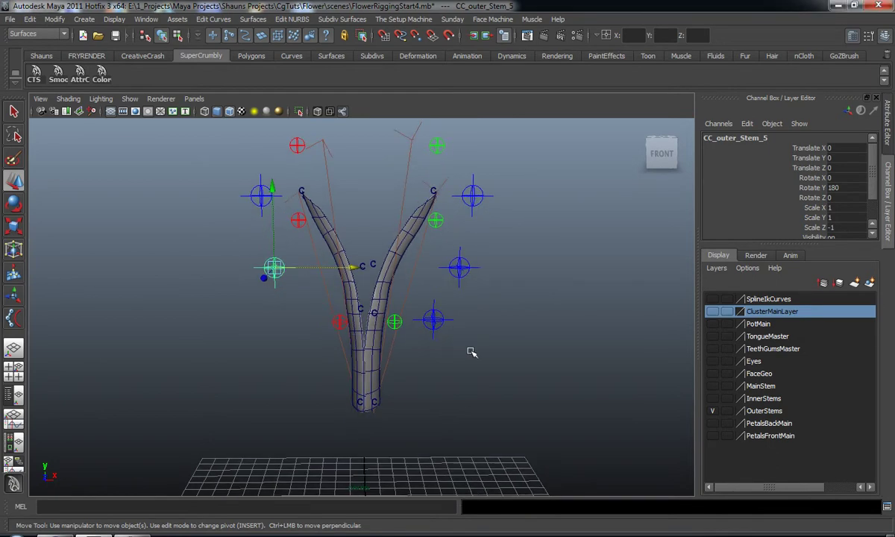
Duplicate CC_outer_Stem_1 and mirror the copy across X beside the opposite stem.
{"action": "left_click", "coordinate": [428, 327]}
{"action": "left_click_drag", "start_coordinate": [403, 295], "coordinate": [466, 349]}
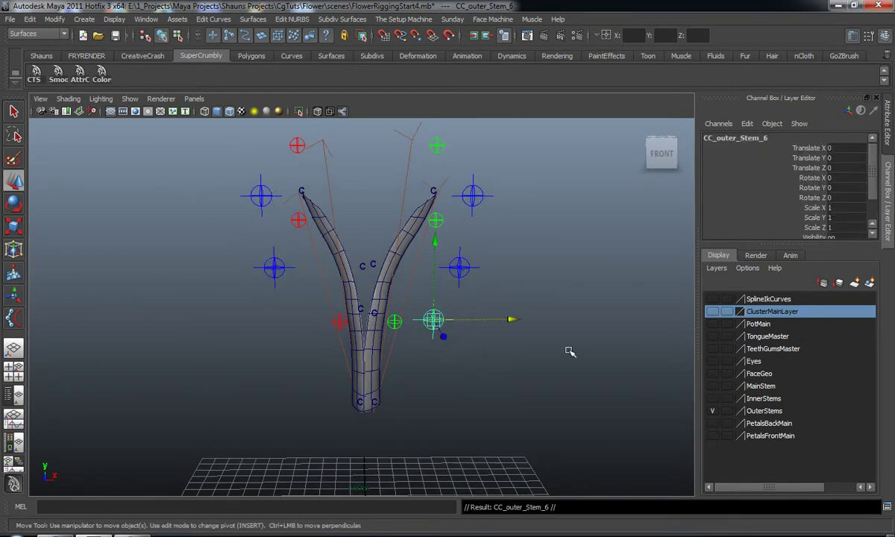
{"action": "key", "text": "ctrl+d"}
{"action": "left_click", "coordinate": [555, 376]}
Rename the mirrored control curve beside the opposite stem's tip CC_Router_Stem_3 and reopen its name for editing.
{"action": "middle_click_drag", "start_coordinate": [433, 345], "coordinate": [433, 373], "text": "alt"}
{"action": "left_click", "coordinate": [259, 234]}
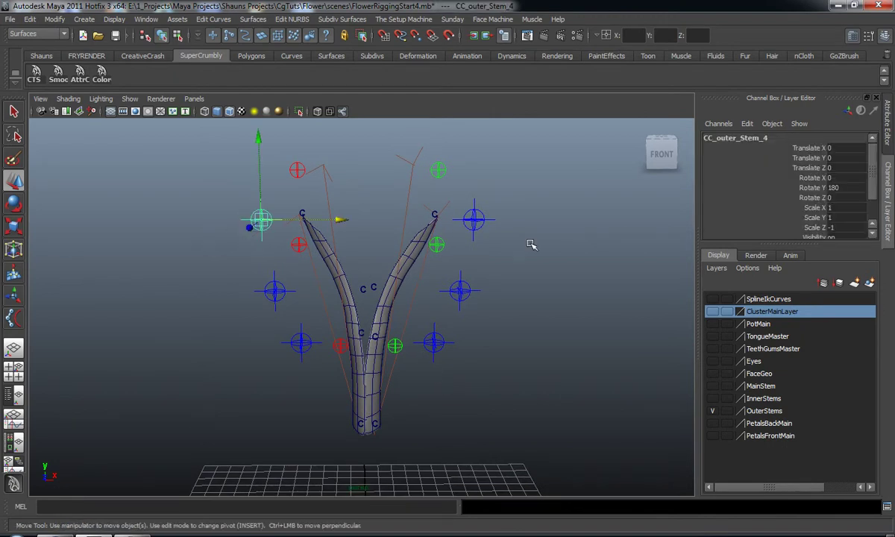
{"action": "left_click", "coordinate": [741, 139]}
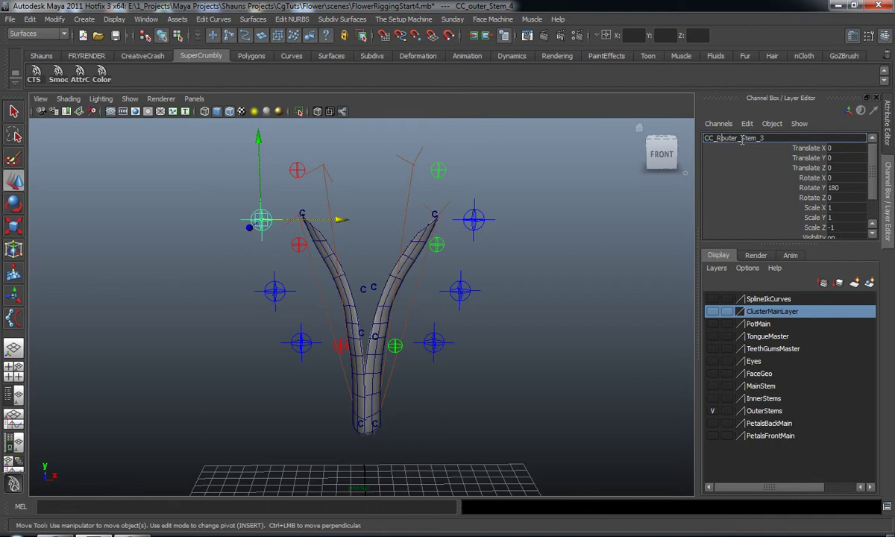
{"action": "key", "text": "Return"}
{"action": "left_click", "coordinate": [731, 138]}
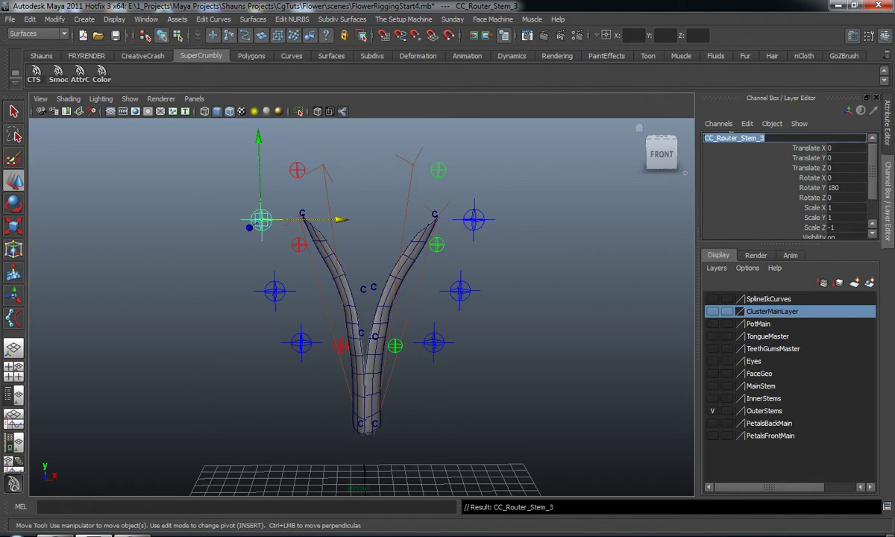
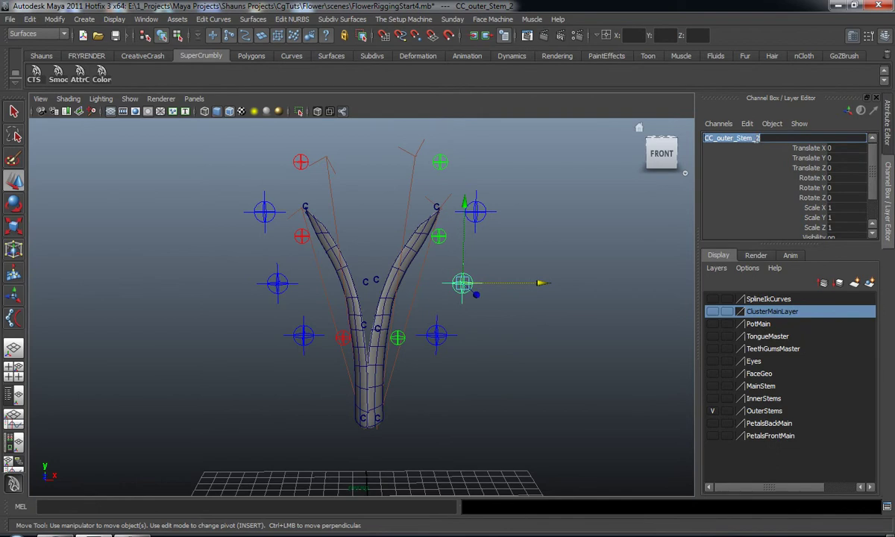
Rename the middle control curve CC_outer_Stem_2 as CC_L_outer_Stem_2.
{"action": "left_click", "coordinate": [758, 139]}
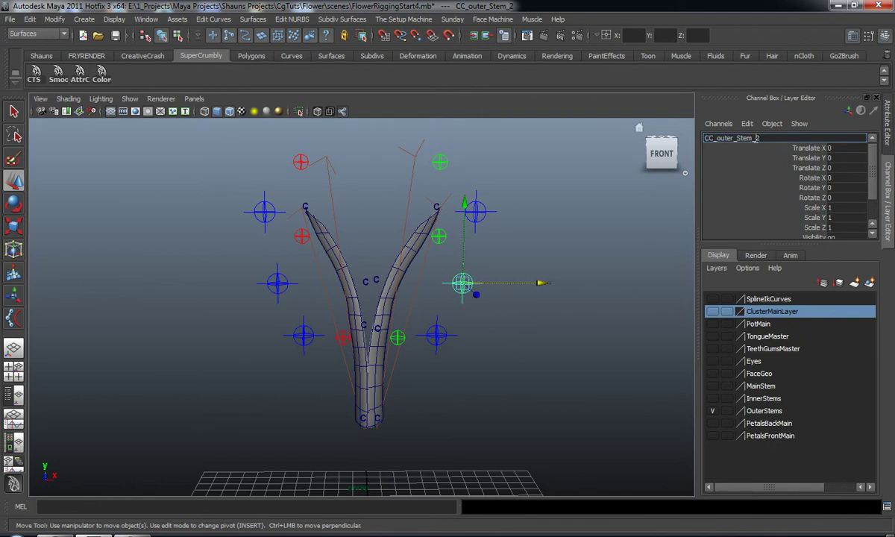
{"action": "type", "text": "L_"}
{"action": "key", "text": "Return"}
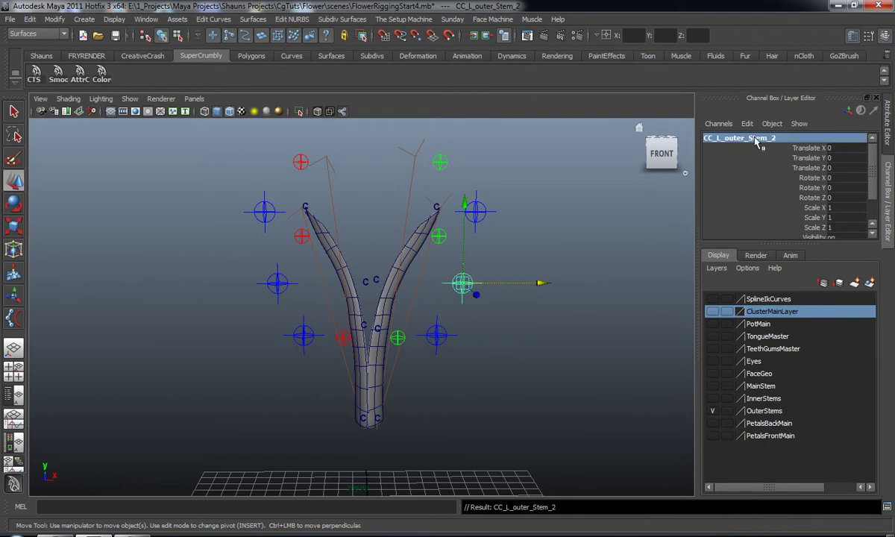
Rename the tip control curve CC_outer_Stem_3 as CC_L_outer_Stem_3 and deselect it.
{"action": "left_click", "coordinate": [478, 212]}
{"action": "left_click", "coordinate": [755, 140]}
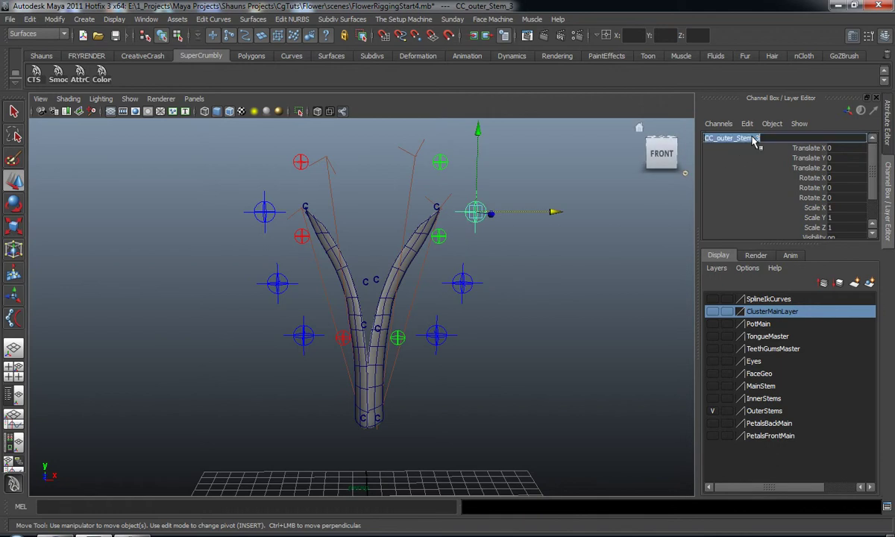
{"action": "left_click", "coordinate": [756, 139]}
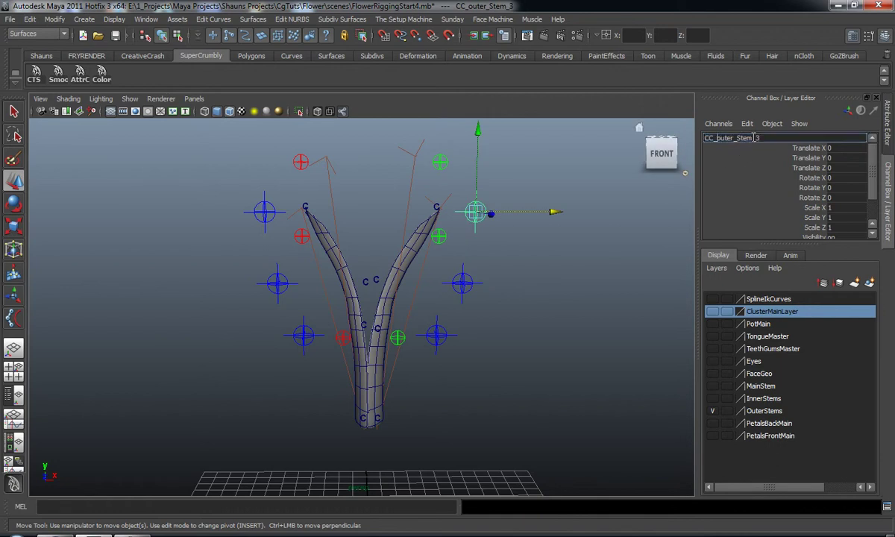
{"action": "type", "text": "L_"}
{"action": "key", "text": "Return"}
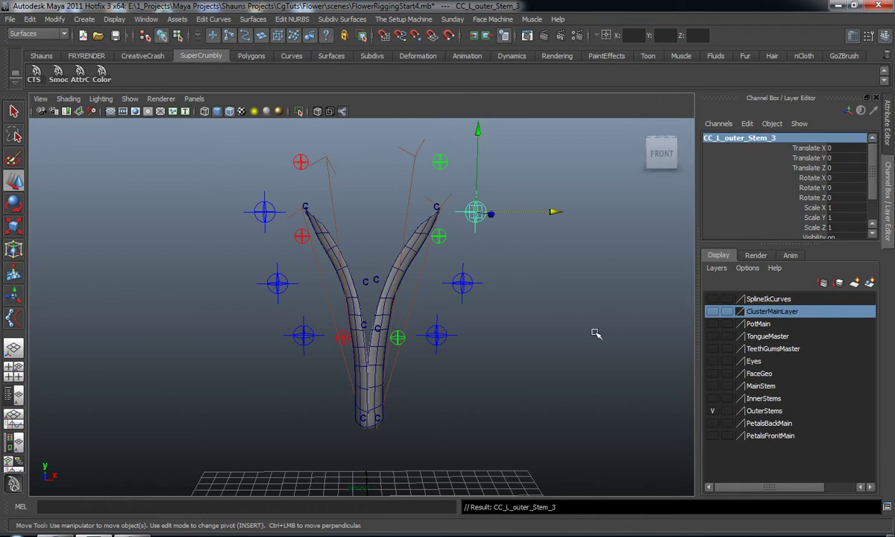
{"action": "left_click", "coordinate": [526, 295]}
Recolor the three red inner stem control curves yellow with the Color Changer and deselect them.
{"action": "left_click_drag", "start_coordinate": [518, 291], "coordinate": [516, 296], "text": "alt"}
{"action": "left_click_drag", "start_coordinate": [299, 204], "coordinate": [325, 257], "text": "alt"}
{"action": "left_click_drag", "start_coordinate": [291, 197], "coordinate": [263, 253], "text": "alt"}
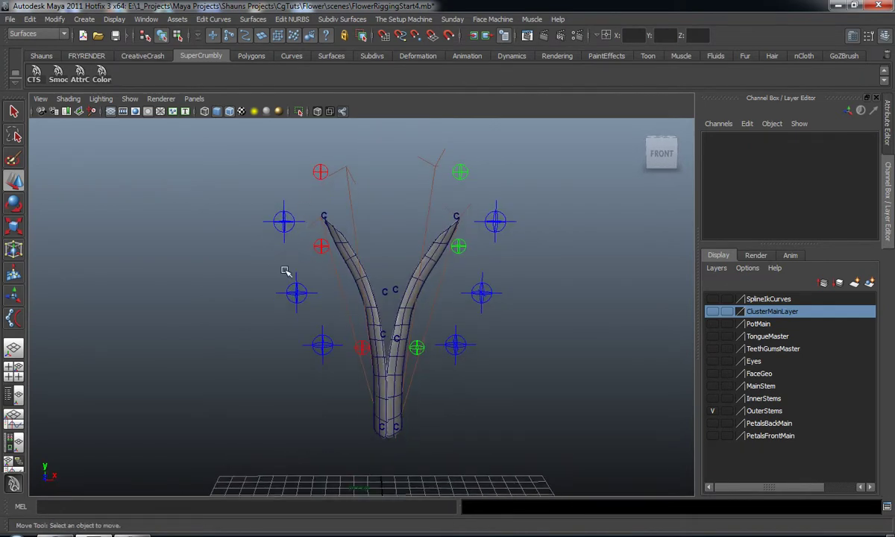
{"action": "left_click", "coordinate": [319, 175]}
{"action": "left_click", "coordinate": [320, 246], "text": "shift"}
{"action": "left_click", "coordinate": [362, 347], "text": "shift"}
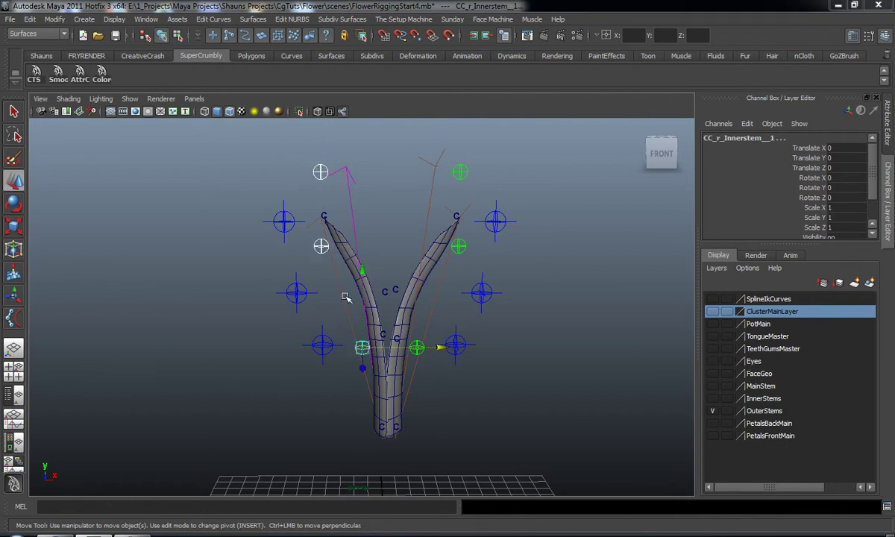
{"action": "left_click_drag", "start_coordinate": [367, 289], "coordinate": [354, 292], "text": "alt"}
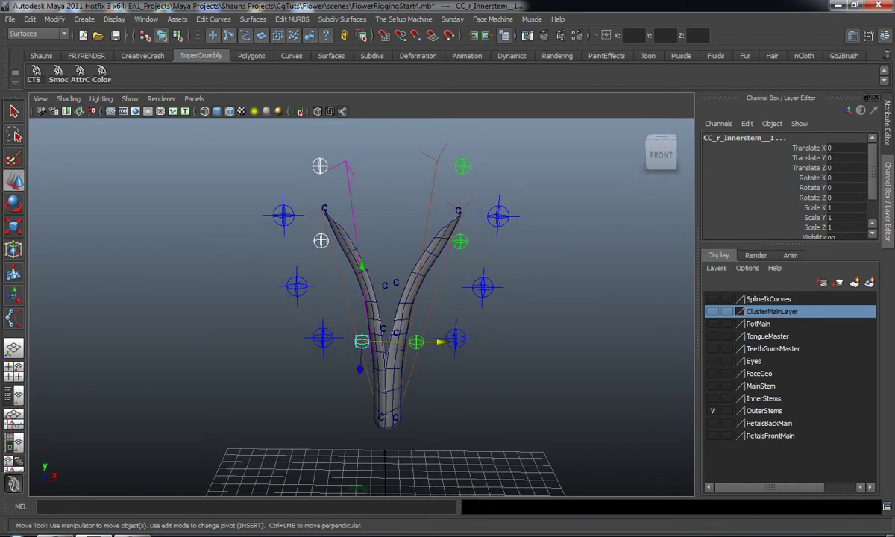
{"action": "left_click_drag", "start_coordinate": [894, 164], "coordinate": [602, 155]}
{"action": "middle_click_drag", "start_coordinate": [368, 262], "coordinate": [365, 283], "text": "alt"}
{"action": "left_click_drag", "start_coordinate": [365, 284], "coordinate": [352, 278], "text": "alt"}
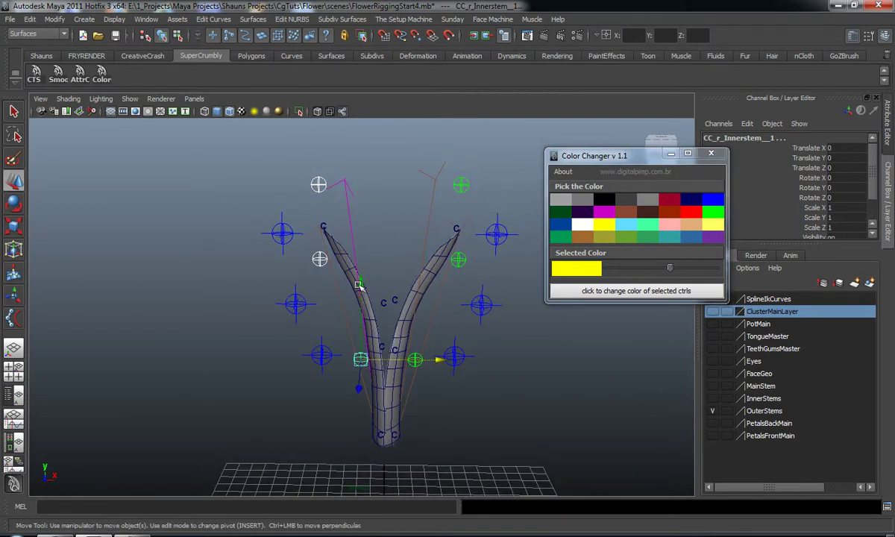
{"action": "left_click", "coordinate": [606, 292]}
{"action": "left_click", "coordinate": [558, 341]}
{"action": "middle_click_drag", "start_coordinate": [526, 372], "coordinate": [528, 371], "text": "alt"}
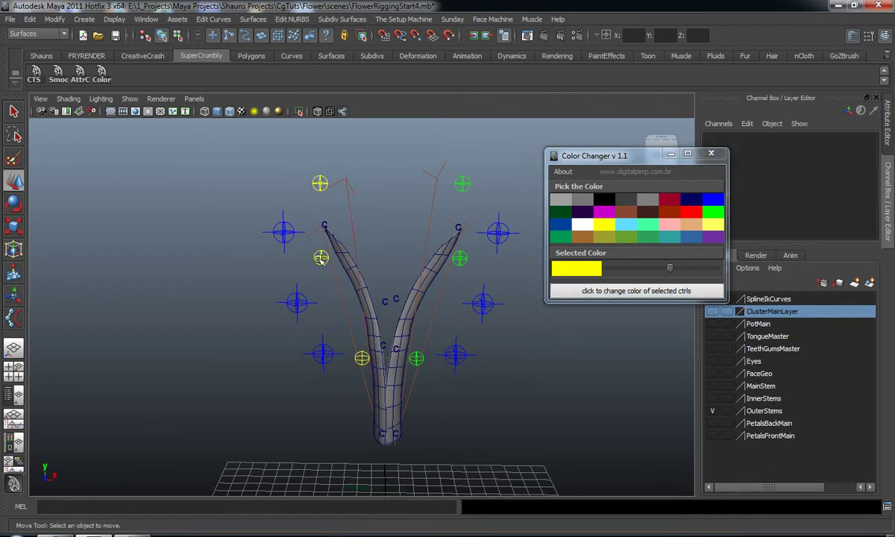
Freeze the transforms of CC_R_outer_Stem_1, CC_R_outer_Stem_2 and CC_R_outer_Stem_3 with the custom shelf script.
{"action": "left_click", "coordinate": [282, 242]}
{"action": "left_click", "coordinate": [296, 315], "text": "shift"}
{"action": "left_click", "coordinate": [322, 365], "text": "shift"}
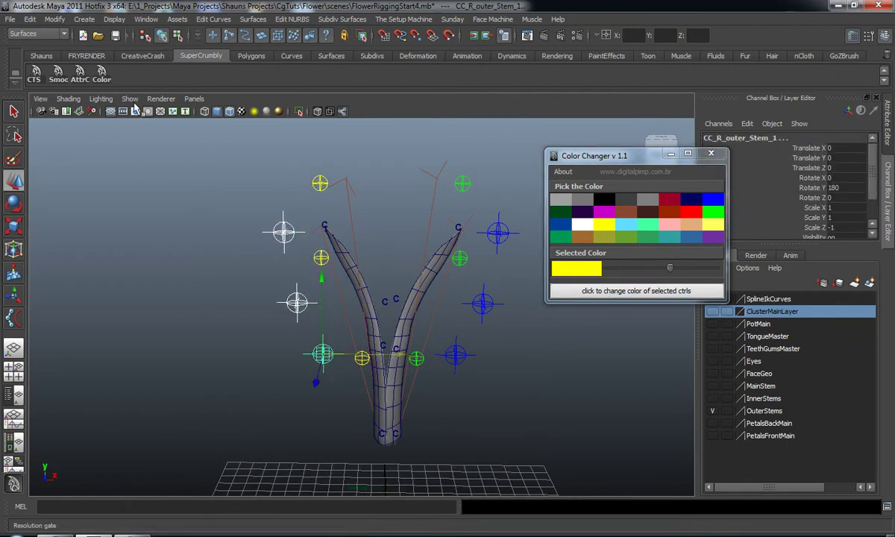
{"action": "left_click", "coordinate": [41, 56]}
{"action": "left_click", "coordinate": [211, 76]}
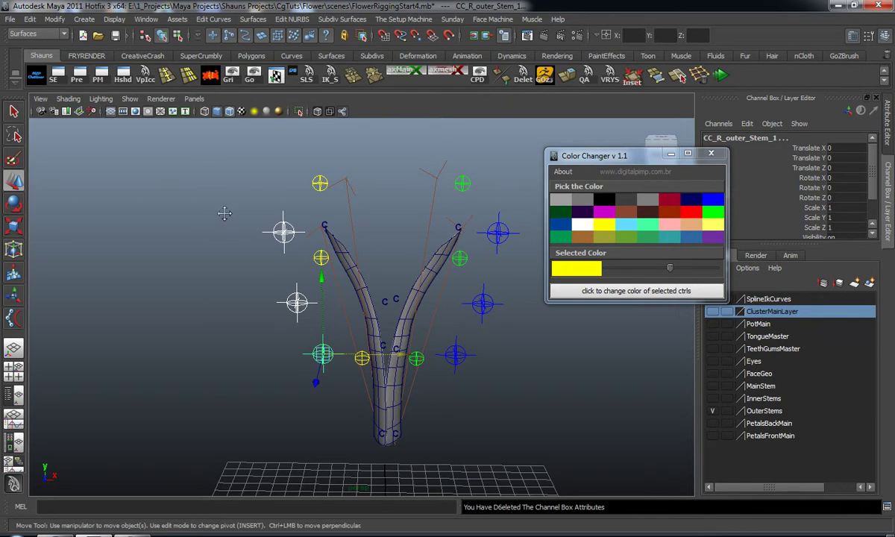
{"action": "middle_click_drag", "start_coordinate": [224, 213], "coordinate": [225, 223], "text": "alt"}
Color the three selected CC_R_outer_Stem control curves red, close the Color Changer and deselect the curves.
{"action": "left_click", "coordinate": [687, 213]}
{"action": "left_click", "coordinate": [635, 291]}
{"action": "left_click", "coordinate": [710, 153]}
{"action": "left_click", "coordinate": [525, 363]}
{"action": "middle_click_drag", "start_coordinate": [526, 363], "coordinate": [528, 345], "text": "alt"}
{"action": "left_click_drag", "start_coordinate": [528, 345], "coordinate": [528, 346], "text": "alt"}
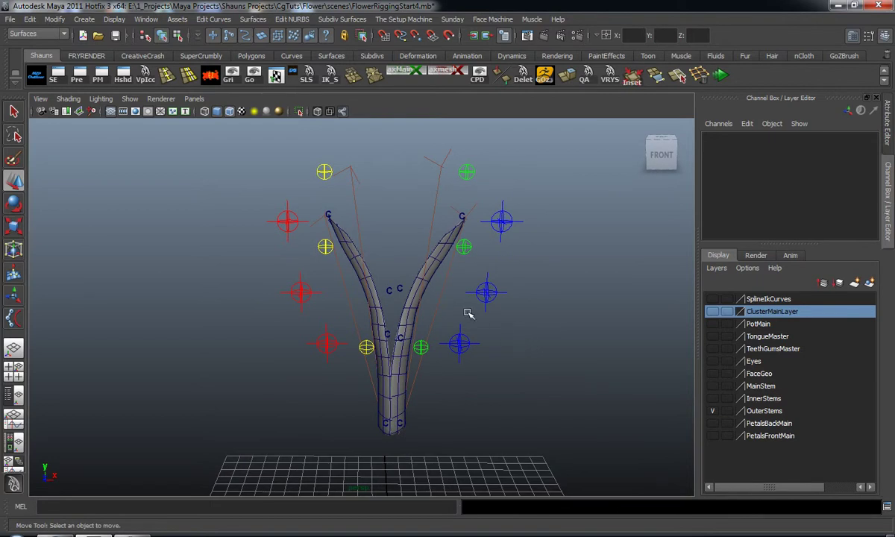
Hide polygon geometry in the viewport so only the rig curves, clusters and IK handles are displayed.
{"action": "left_click", "coordinate": [714, 413]}
{"action": "left_click", "coordinate": [130, 98]}
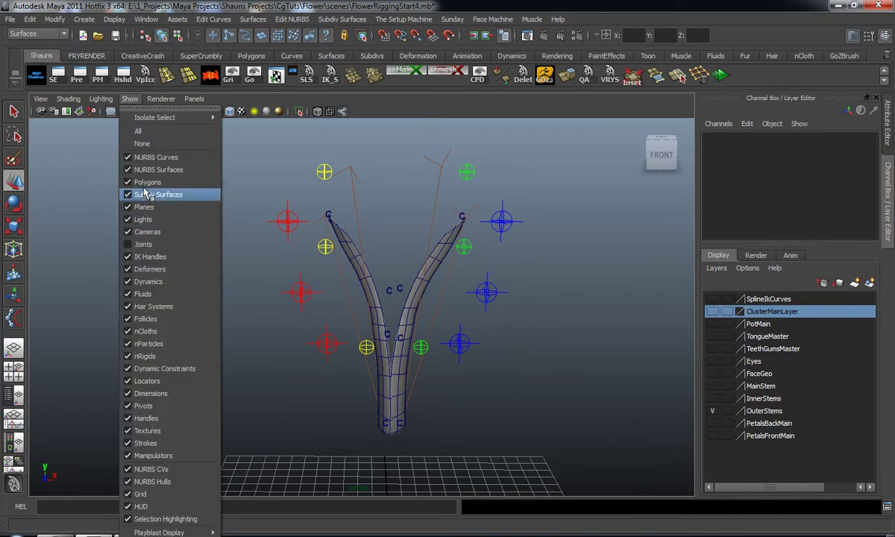
{"action": "left_click", "coordinate": [147, 184]}
{"action": "middle_click_drag", "start_coordinate": [197, 238], "coordinate": [186, 224], "text": "alt"}
{"action": "right_click_drag", "start_coordinate": [186, 224], "coordinate": [191, 243], "text": "alt"}
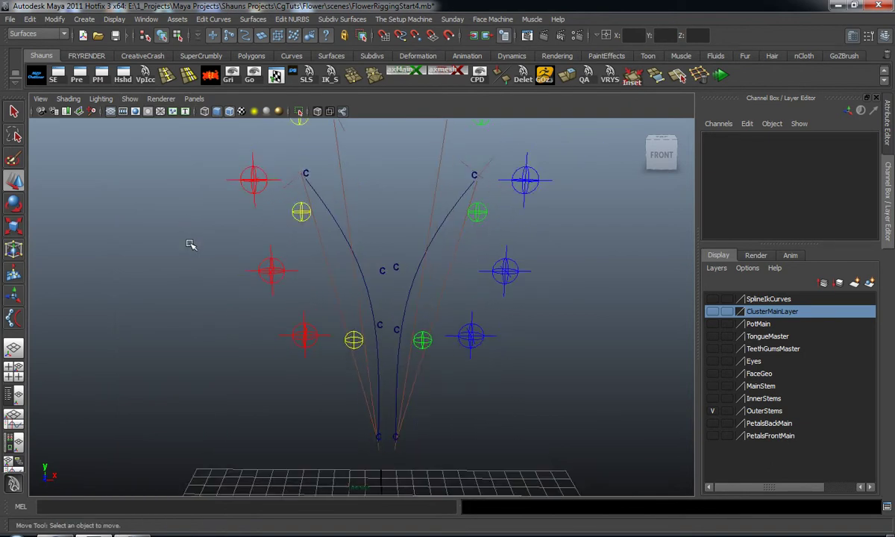
{"action": "middle_click_drag", "start_coordinate": [370, 236], "coordinate": [373, 261], "text": "alt"}
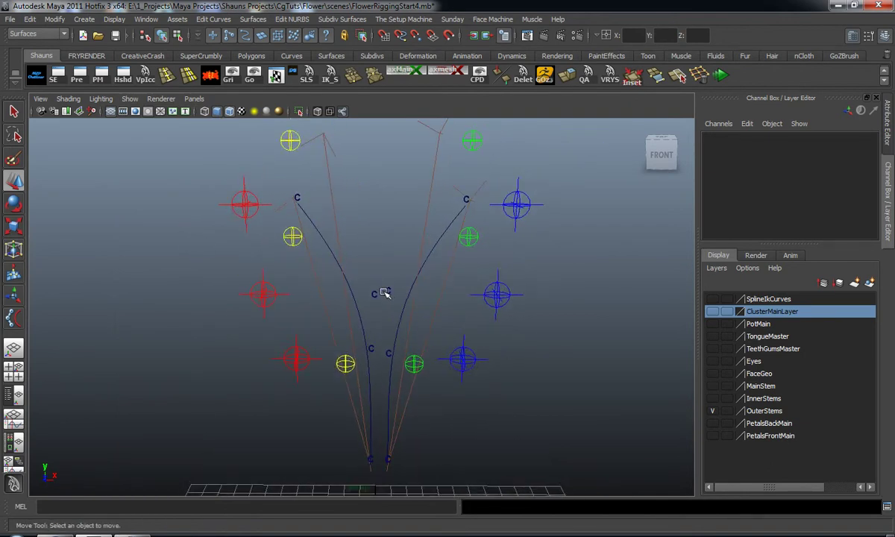
Try moving the left outer stem's middle cluster inward along X, undo the move and deselect it.
{"action": "left_click", "coordinate": [384, 292]}
{"action": "left_click_drag", "start_coordinate": [461, 297], "coordinate": [433, 300]}
{"action": "key", "text": "ctrl+z"}
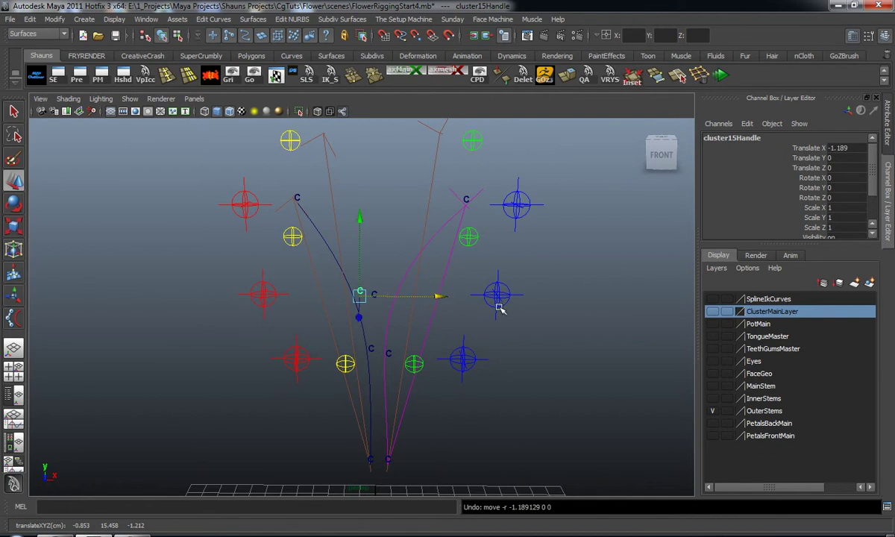
{"action": "left_click", "coordinate": [501, 301]}
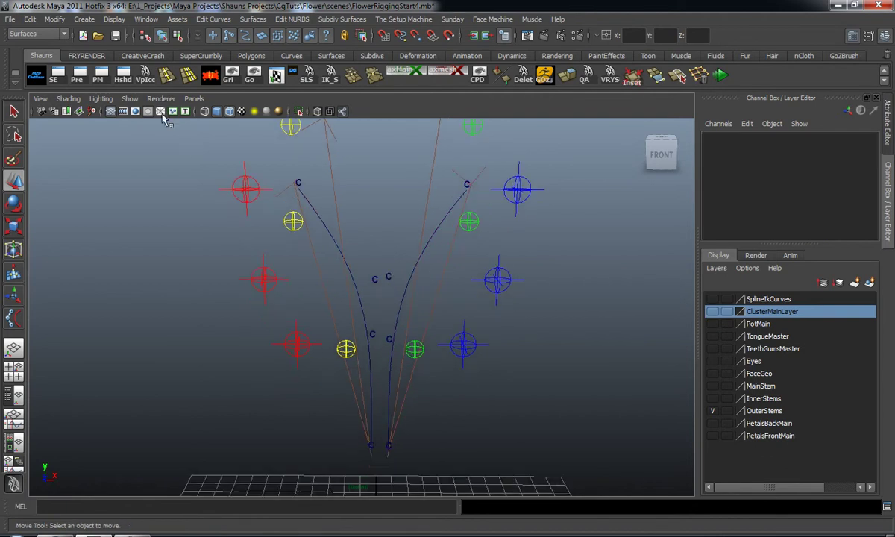
Hide IK handles in the viewport.
{"action": "left_click", "coordinate": [129, 98]}
{"action": "left_click", "coordinate": [140, 258]}
{"action": "mouse_move", "coordinate": [255, 242]}
{"action": "middle_mouse_down", "text": "alt"}
{"action": "mouse_move", "coordinate": [226, 278]}
{"action": "mouse_move", "coordinate": [243, 243]}
{"action": "middle_mouse_up", "text": "alt"}
{"action": "scroll", "coordinate": [358, 304], "scroll_direction": "down", "scroll_amount": 4}
{"action": "mouse_move", "coordinate": [352, 306]}
{"action": "left_mouse_down", "text": "alt"}
{"action": "mouse_move", "coordinate": [472, 323]}
{"action": "mouse_move", "coordinate": [344, 313]}
{"action": "mouse_move", "coordinate": [354, 307]}
{"action": "left_mouse_up", "text": "alt"}
{"action": "middle_click_drag", "start_coordinate": [408, 277], "coordinate": [368, 326], "text": "alt"}
{"action": "scroll", "coordinate": [368, 326], "scroll_direction": "up", "scroll_amount": 3}
Parent-constrain the left outer stem's tip cluster to CC_L_outer_Stem_3.
{"action": "left_click", "coordinate": [495, 230]}
{"action": "middle_click_drag", "start_coordinate": [513, 254], "coordinate": [464, 297], "text": "alt"}
{"action": "scroll", "coordinate": [462, 300], "scroll_direction": "up", "scroll_amount": 4}
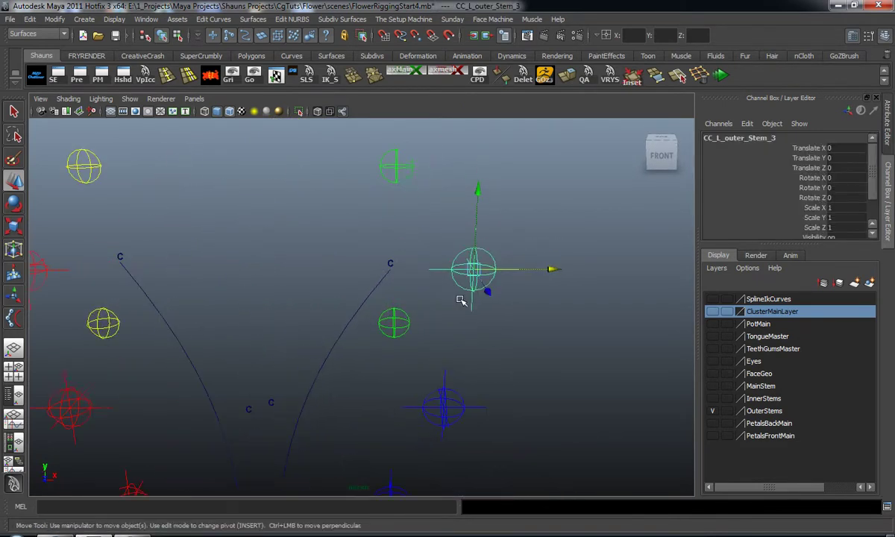
{"action": "left_click", "coordinate": [400, 253], "text": "shift"}
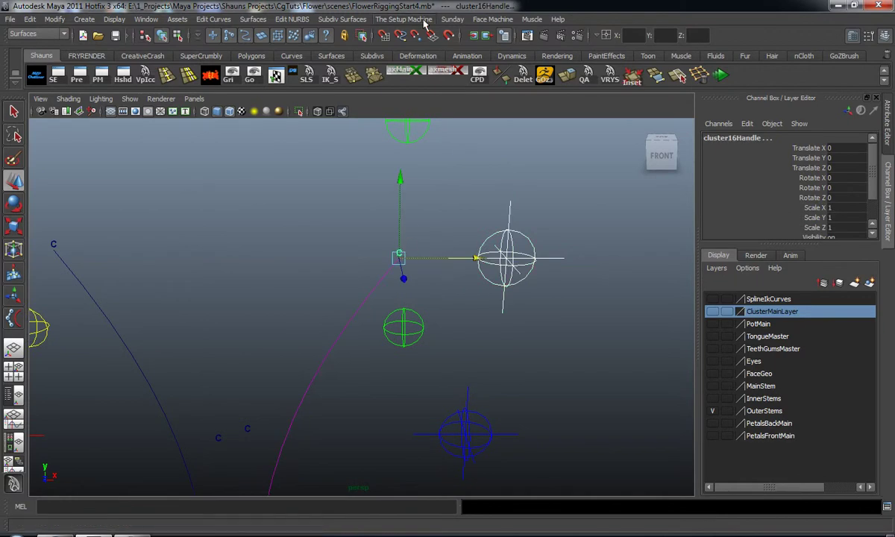
{"action": "key", "text": "F2"}
{"action": "left_click", "coordinate": [467, 20]}
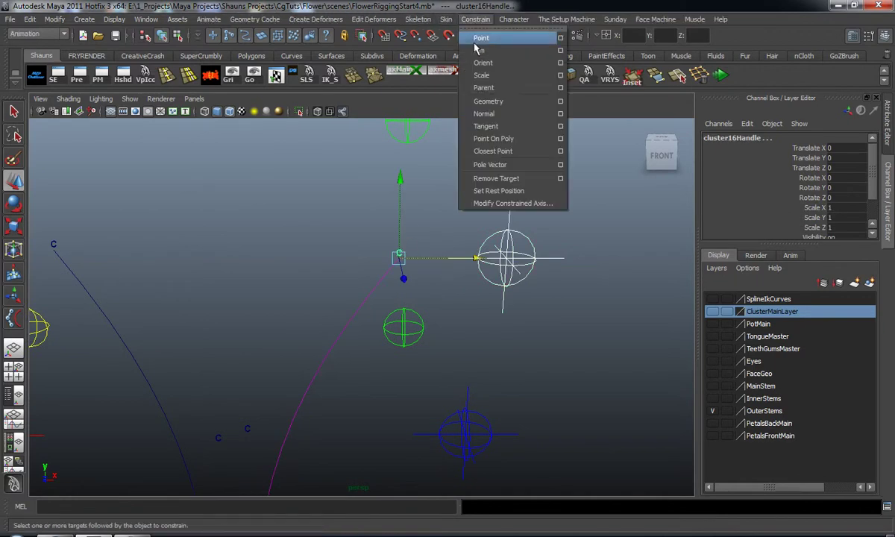
{"action": "left_click", "coordinate": [480, 88]}
{"action": "scroll", "coordinate": [383, 300], "scroll_direction": "down", "scroll_amount": 4}
{"action": "middle_click_drag", "start_coordinate": [383, 299], "coordinate": [435, 169], "text": "alt"}
Parent-constrain the left outer stem's middle cluster to CC_L_outer_Stem_2.
{"action": "left_click_drag", "start_coordinate": [449, 240], "coordinate": [502, 280]}
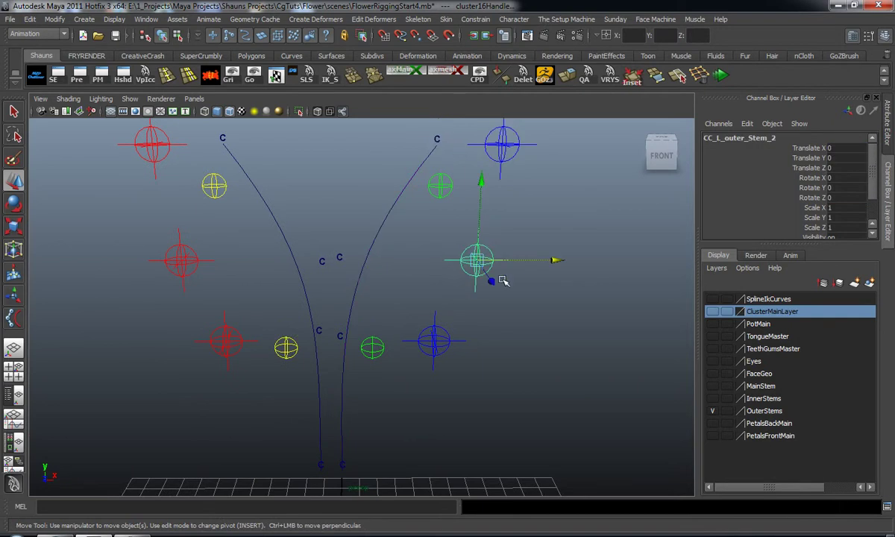
{"action": "scroll", "coordinate": [362, 268], "scroll_direction": "up", "scroll_amount": 4}
{"action": "left_click", "coordinate": [326, 232], "text": "shift"}
{"action": "scroll", "coordinate": [358, 262], "scroll_direction": "down", "scroll_amount": 2}
{"action": "middle_click_drag", "start_coordinate": [375, 268], "coordinate": [412, 242], "text": "alt"}
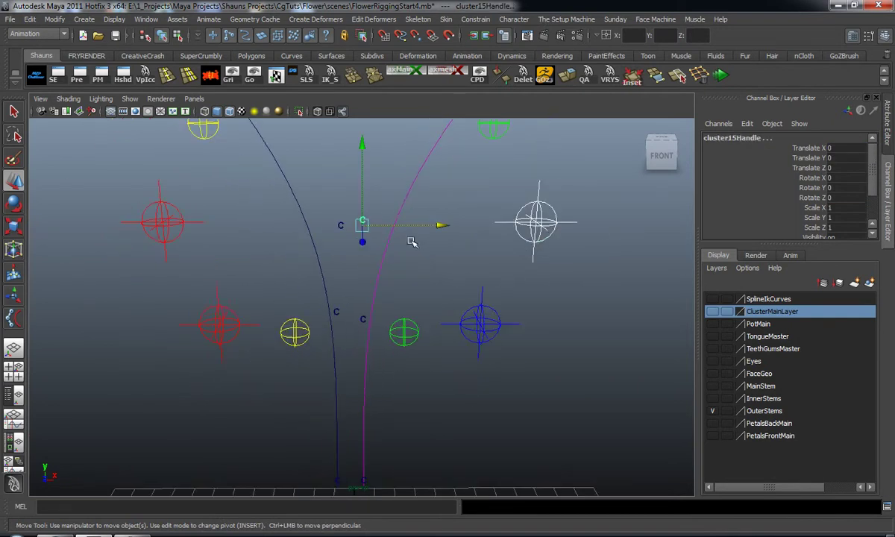
{"action": "key", "text": "g"}
Parent-constrain the left outer stem's lower cluster to CC_L_outer_Stem_1 and clear the selection.
{"action": "left_click_drag", "start_coordinate": [447, 292], "coordinate": [516, 350]}
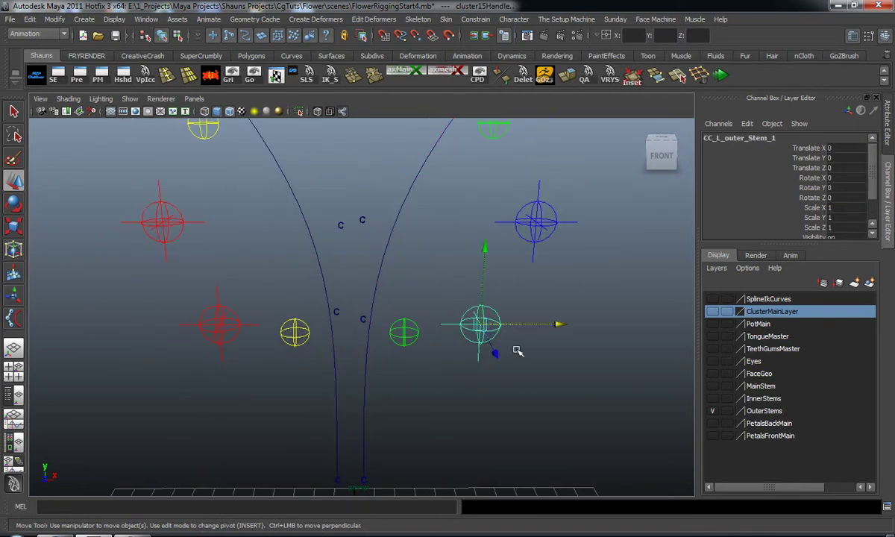
{"action": "left_click", "coordinate": [363, 320], "text": "shift"}
{"action": "scroll", "coordinate": [385, 328], "scroll_direction": "down", "scroll_amount": 2}
{"action": "middle_click_drag", "start_coordinate": [395, 333], "coordinate": [420, 284], "text": "alt"}
{"action": "key", "text": "g"}
{"action": "left_click", "coordinate": [326, 313]}
{"action": "scroll", "coordinate": [300, 307], "scroll_direction": "down", "scroll_amount": 3}
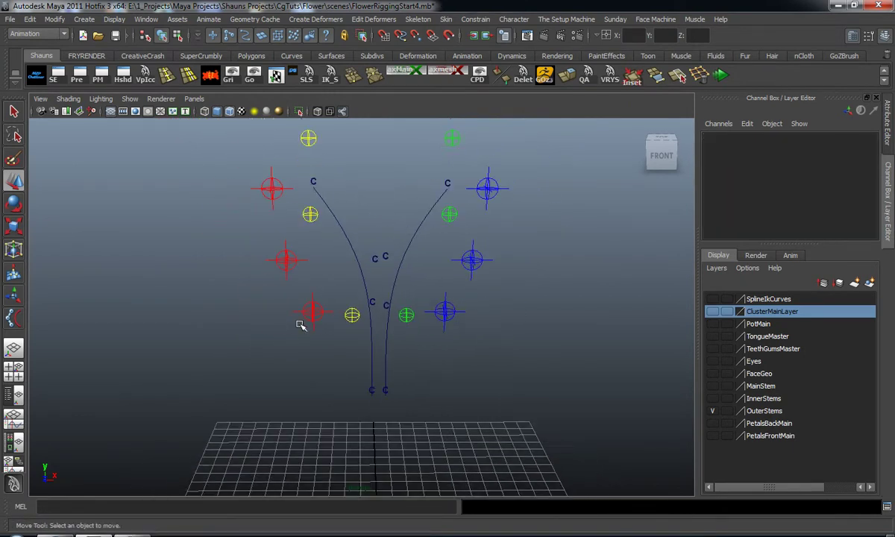
Parent-constrain the right outer stem's lower cluster to CC_R_outer_Stem_1.
{"action": "scroll", "coordinate": [299, 326], "scroll_direction": "up", "scroll_amount": 2}
{"action": "left_click_drag", "start_coordinate": [267, 325], "coordinate": [270, 328]}
{"action": "middle_click_drag", "start_coordinate": [303, 319], "coordinate": [305, 343], "text": "alt"}
{"action": "left_click", "coordinate": [383, 326], "text": "shift"}
{"action": "middle_click_drag", "start_coordinate": [402, 279], "coordinate": [404, 305], "text": "alt"}
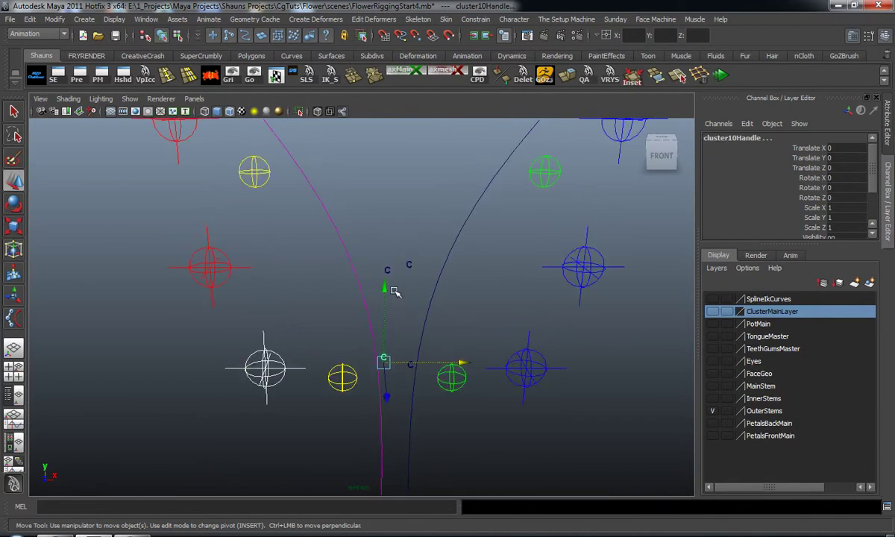
{"action": "key", "text": "g"}
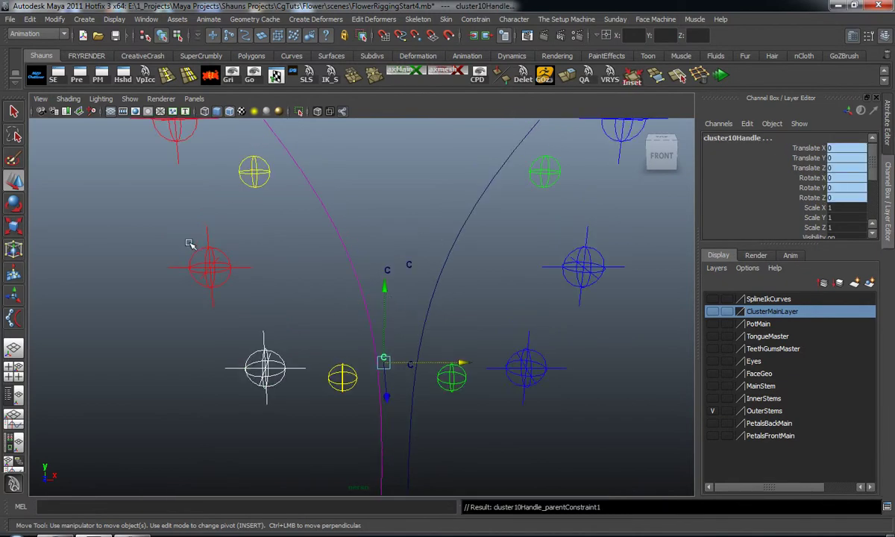
Parent-constrain the right outer stem's middle cluster to CC_R_outer_Stem_2.
{"action": "left_click_drag", "start_coordinate": [190, 244], "coordinate": [246, 274]}
{"action": "scroll", "coordinate": [364, 243], "scroll_direction": "down", "scroll_amount": 3}
{"action": "middle_click_drag", "start_coordinate": [364, 244], "coordinate": [371, 277], "text": "alt"}
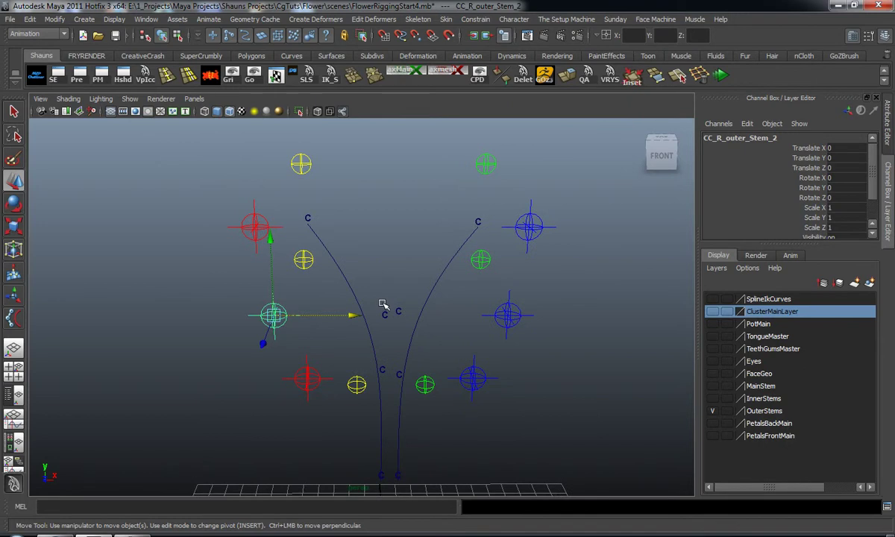
{"action": "left_click_drag", "start_coordinate": [382, 304], "coordinate": [389, 321], "text": "shift"}
{"action": "middle_click_drag", "start_coordinate": [389, 321], "coordinate": [390, 330], "text": "alt"}
{"action": "key", "text": "g"}
Parent-constrain the right outer stem's tip cluster to CC_R_outer_Stem_3 and clear the selection.
{"action": "left_click_drag", "start_coordinate": [227, 217], "coordinate": [262, 240]}
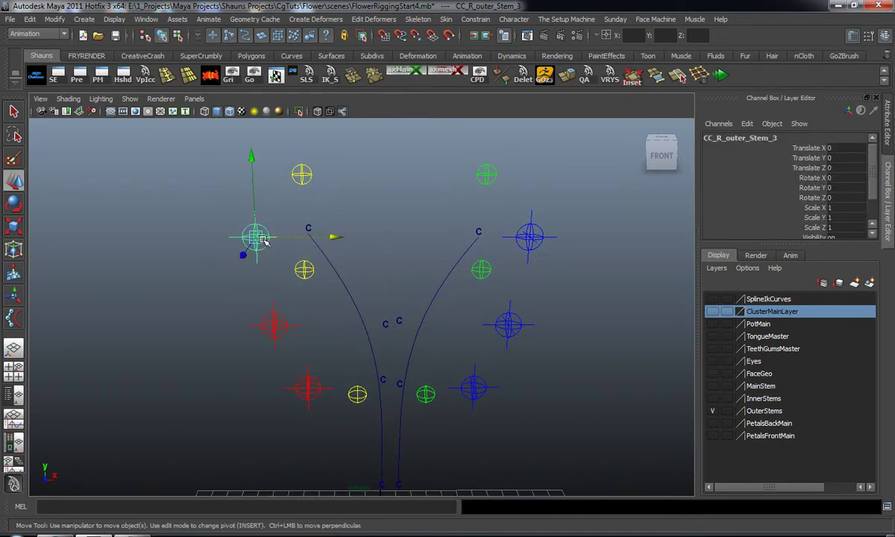
{"action": "left_click", "coordinate": [306, 222], "text": "shift"}
{"action": "key", "text": "g"}
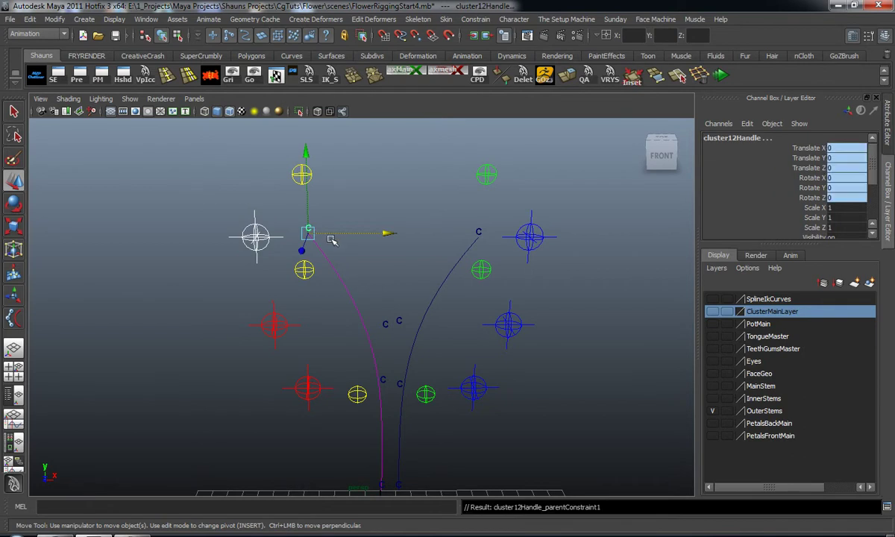
{"action": "left_click", "coordinate": [183, 258]}
{"action": "scroll", "coordinate": [224, 294], "scroll_direction": "down", "scroll_amount": 3}
{"action": "middle_click_drag", "start_coordinate": [247, 319], "coordinate": [256, 270], "text": "alt"}
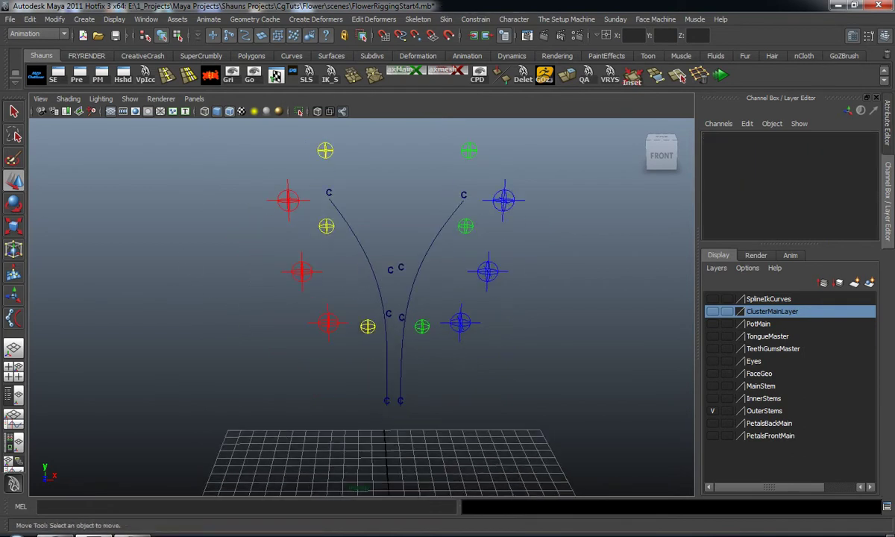
Select cluster1Handle through cluster16Handle in the Outliner and add them to the ClusterMainLayer display layer.
{"action": "left_click_drag", "start_coordinate": [893, 69], "coordinate": [619, 65]}
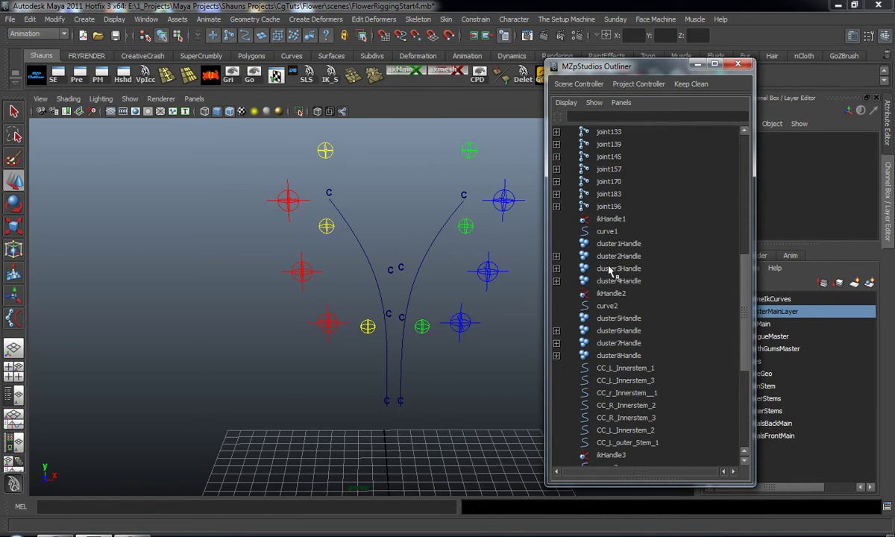
{"action": "left_click_drag", "start_coordinate": [616, 245], "coordinate": [619, 283]}
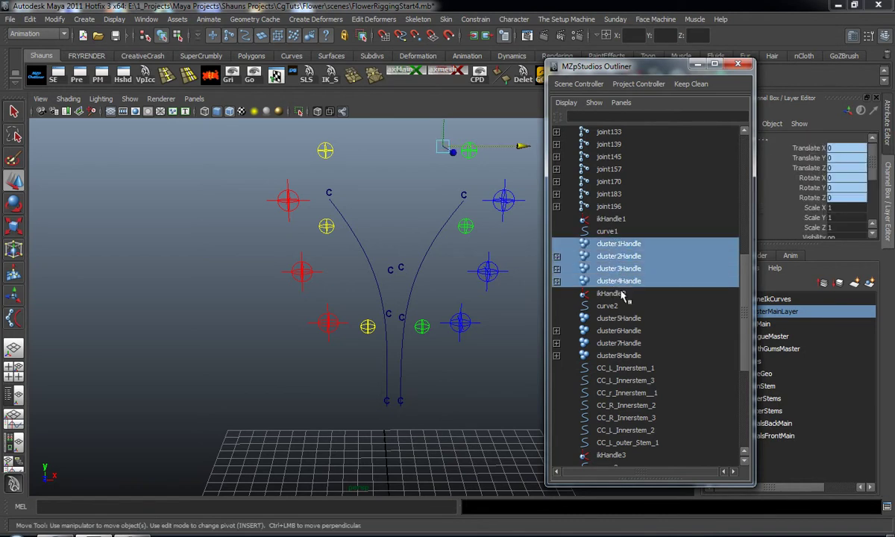
{"action": "scroll", "coordinate": [628, 323], "scroll_direction": "down", "scroll_amount": 4}
{"action": "scroll", "coordinate": [625, 306], "scroll_direction": "up", "scroll_amount": 3}
{"action": "left_click", "coordinate": [626, 221], "text": "ctrl"}
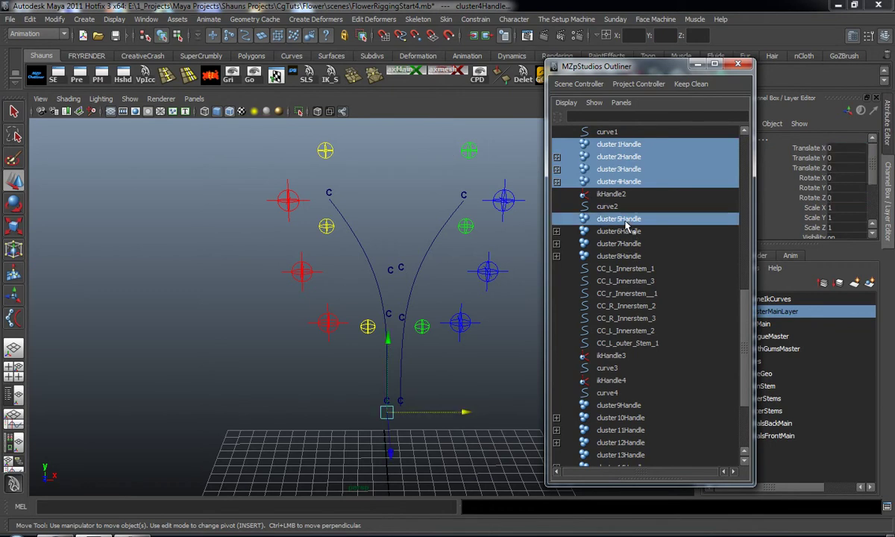
{"action": "left_click", "coordinate": [625, 233], "text": "ctrl"}
{"action": "left_click", "coordinate": [623, 246], "text": "ctrl"}
{"action": "left_click", "coordinate": [623, 257], "text": "ctrl"}
{"action": "scroll", "coordinate": [623, 313], "scroll_direction": "down", "scroll_amount": 3}
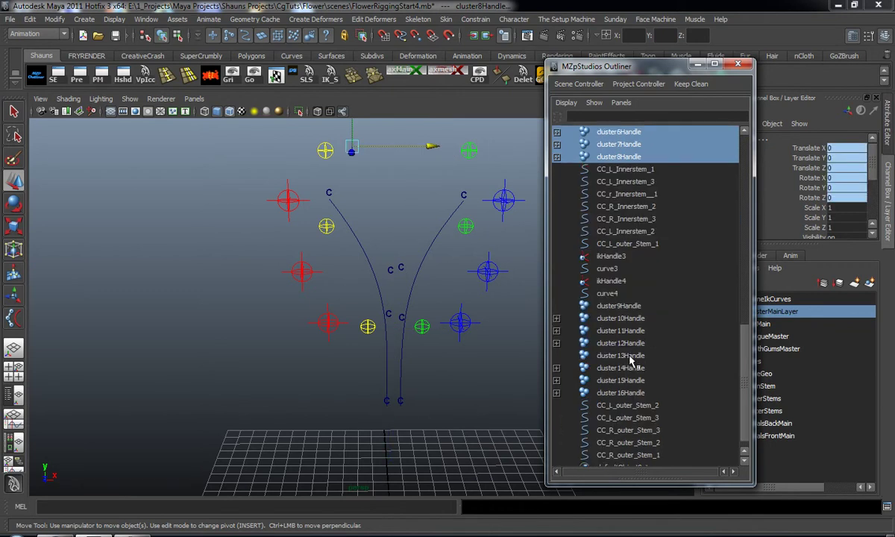
{"action": "left_click_drag", "start_coordinate": [619, 297], "coordinate": [619, 342], "text": "ctrl"}
{"action": "left_click", "coordinate": [618, 344], "text": "ctrl"}
{"action": "left_click", "coordinate": [618, 357], "text": "ctrl"}
{"action": "left_click", "coordinate": [620, 368], "text": "ctrl"}
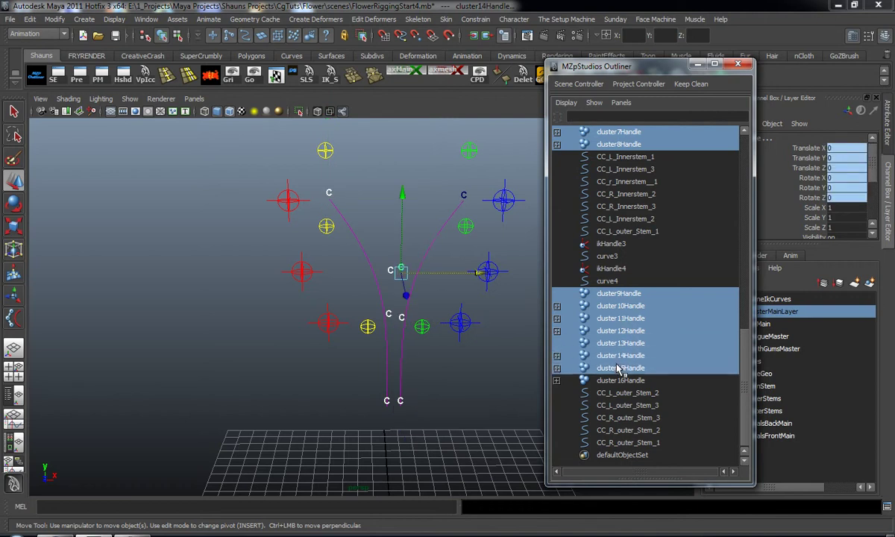
{"action": "left_click", "coordinate": [619, 381], "text": "ctrl"}
{"action": "left_click_drag", "start_coordinate": [657, 69], "coordinate": [574, 68]}
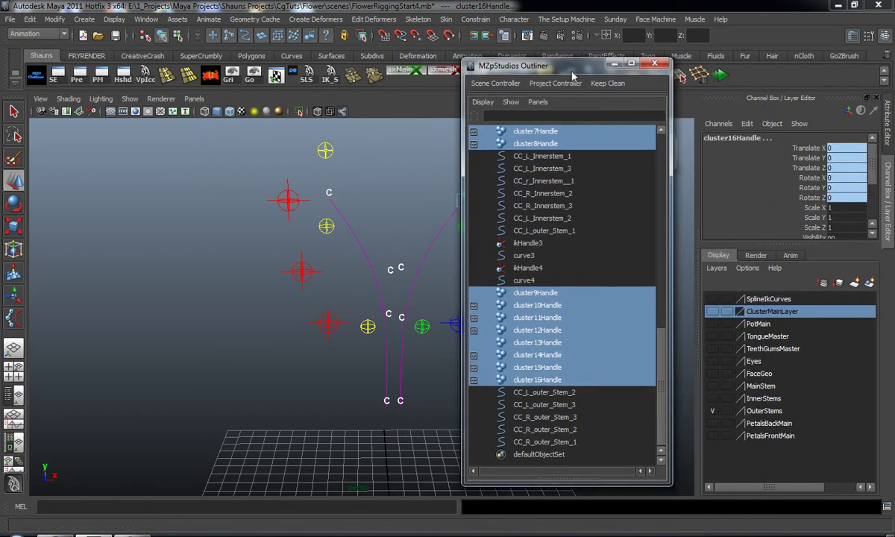
{"action": "right_click", "coordinate": [772, 317]}
{"action": "left_click", "coordinate": [787, 330]}
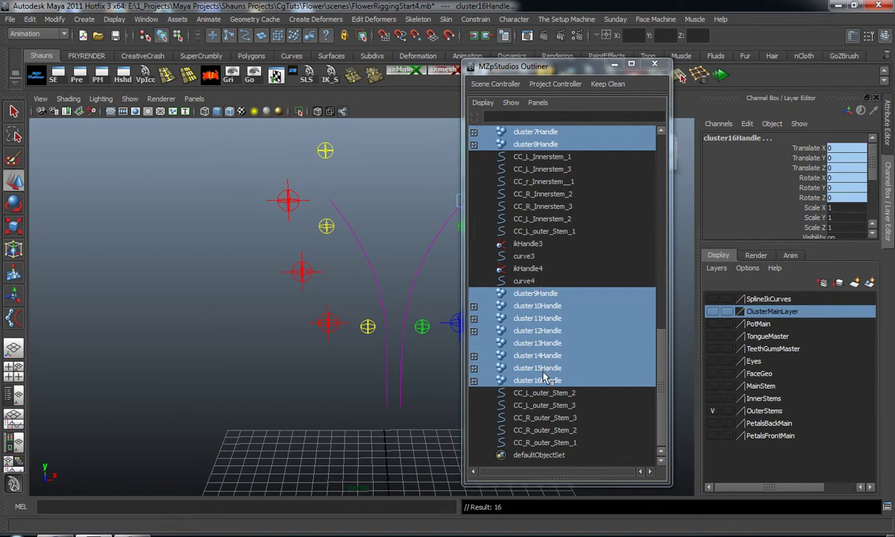
Reorder the Outliner so the outer stem control curves sit together below CC_L_outer_Stem_1, followed by curve3 and curve4 above ikHandle4 and ikHandle3.
{"action": "left_click_drag", "start_coordinate": [541, 394], "coordinate": [514, 446]}
{"action": "middle_click_drag", "start_coordinate": [526, 401], "coordinate": [543, 251]}
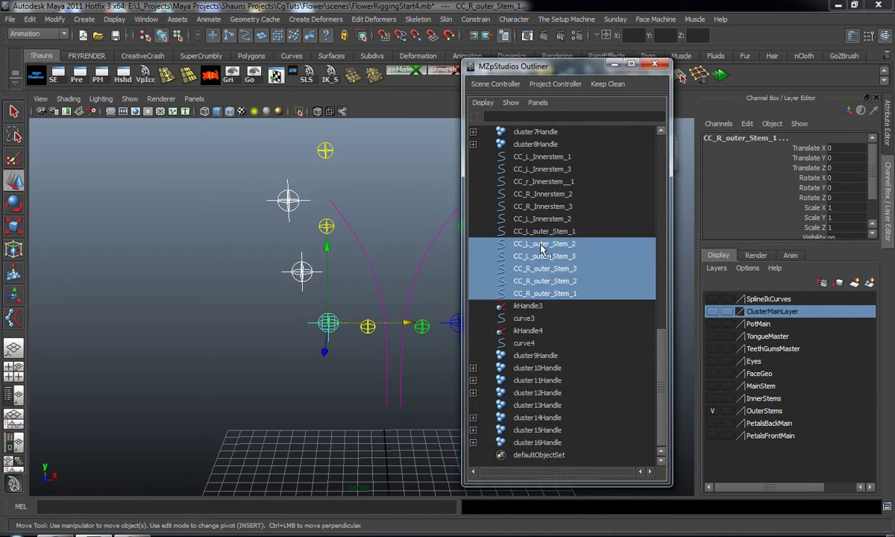
{"action": "left_click", "coordinate": [534, 307]}
{"action": "middle_click_drag", "start_coordinate": [535, 307], "coordinate": [516, 317]}
{"action": "left_click", "coordinate": [528, 344]}
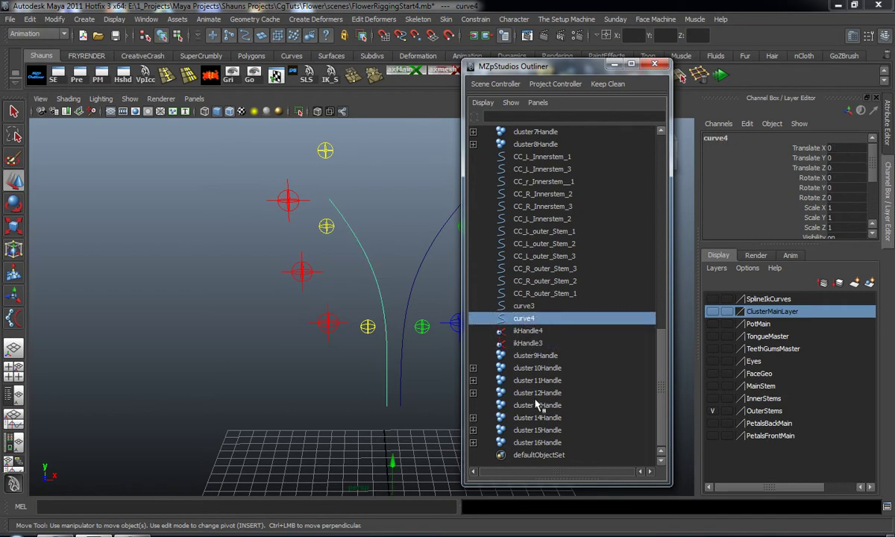
Move cluster1Handle through cluster8Handle in the Outliner to sit directly above cluster9Handle.
{"action": "scroll", "coordinate": [534, 405], "scroll_direction": "up", "scroll_amount": 5}
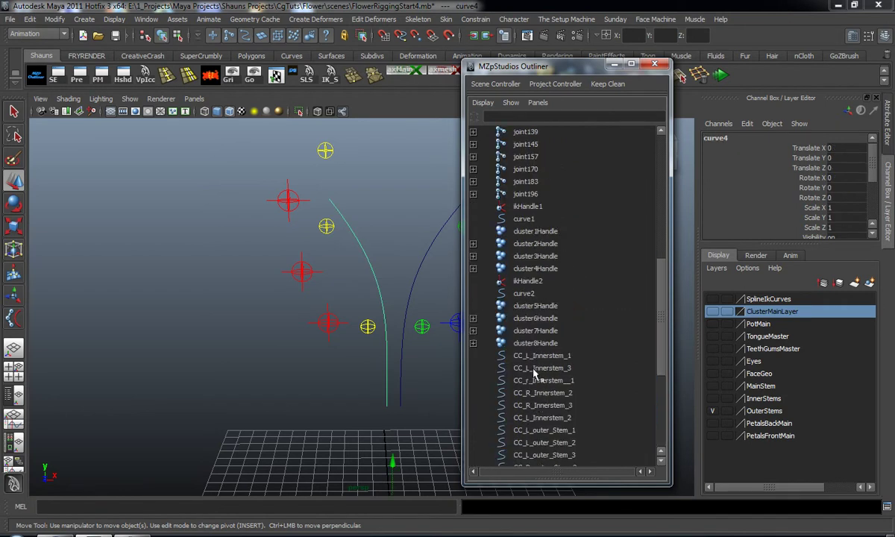
{"action": "left_click_drag", "start_coordinate": [534, 237], "coordinate": [536, 268]}
{"action": "scroll", "coordinate": [537, 265], "scroll_direction": "down", "scroll_amount": 3}
{"action": "left_click", "coordinate": [538, 209], "text": "ctrl"}
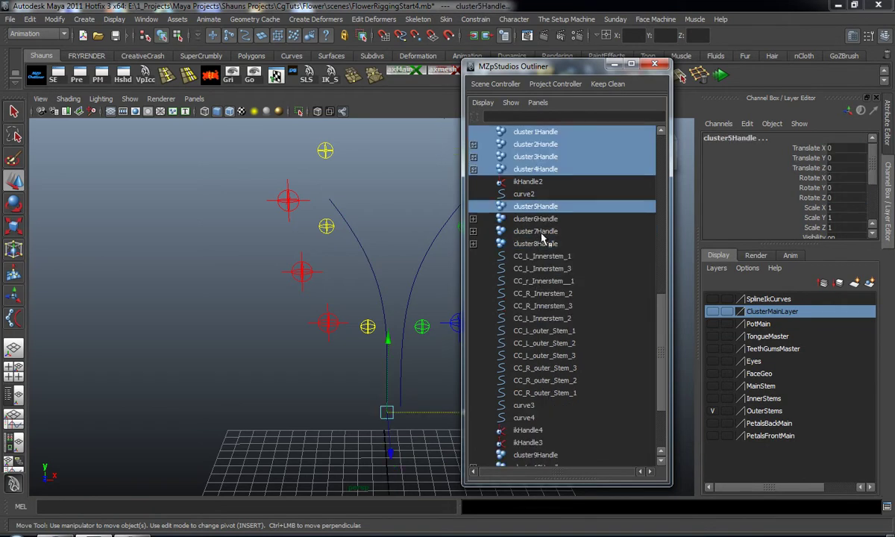
{"action": "left_click", "coordinate": [538, 221], "text": "ctrl"}
{"action": "left_click", "coordinate": [536, 233], "text": "ctrl"}
{"action": "left_click", "coordinate": [535, 246], "text": "ctrl"}
{"action": "scroll", "coordinate": [537, 269], "scroll_direction": "down", "scroll_amount": 3}
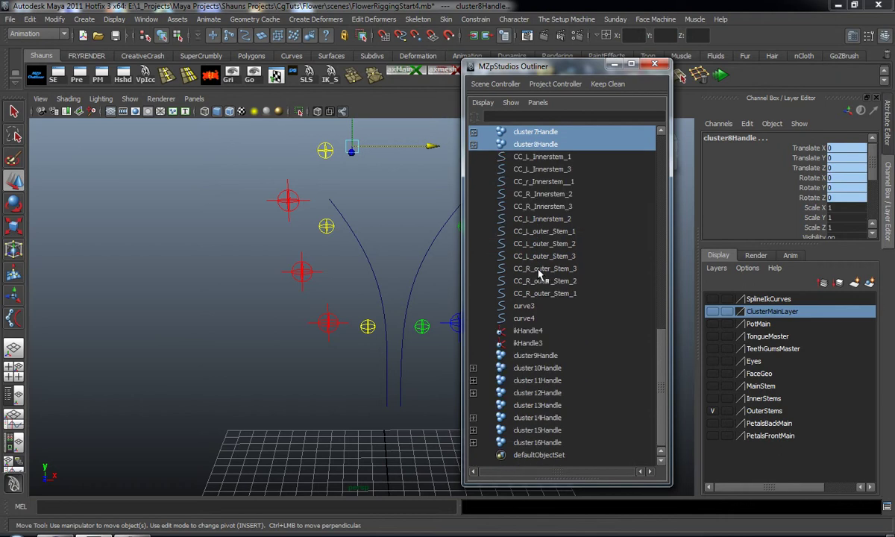
{"action": "scroll", "coordinate": [536, 239], "scroll_direction": "up", "scroll_amount": 3}
{"action": "scroll", "coordinate": [535, 218], "scroll_direction": "down", "scroll_amount": 3}
{"action": "middle_click_drag", "start_coordinate": [537, 144], "coordinate": [543, 356]}
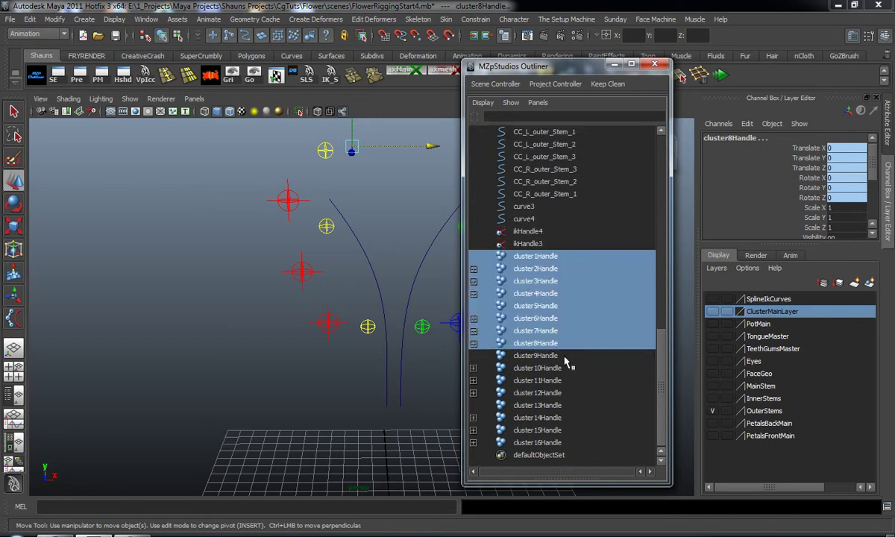
Move ikHandle1 and ikHandle2 in the Outliner to sit between curve4 and ikHandle4.
{"action": "scroll", "coordinate": [573, 389], "scroll_direction": "up", "scroll_amount": 8}
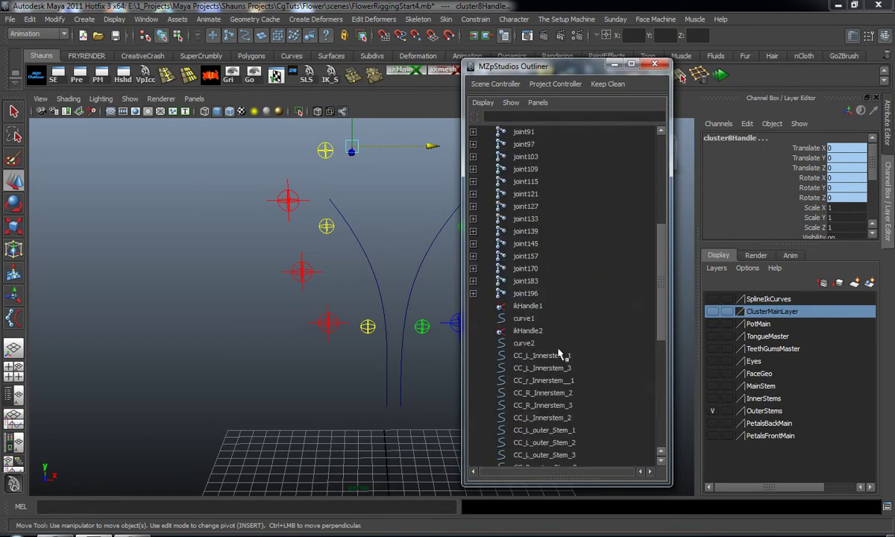
{"action": "scroll", "coordinate": [558, 352], "scroll_direction": "down", "scroll_amount": 5}
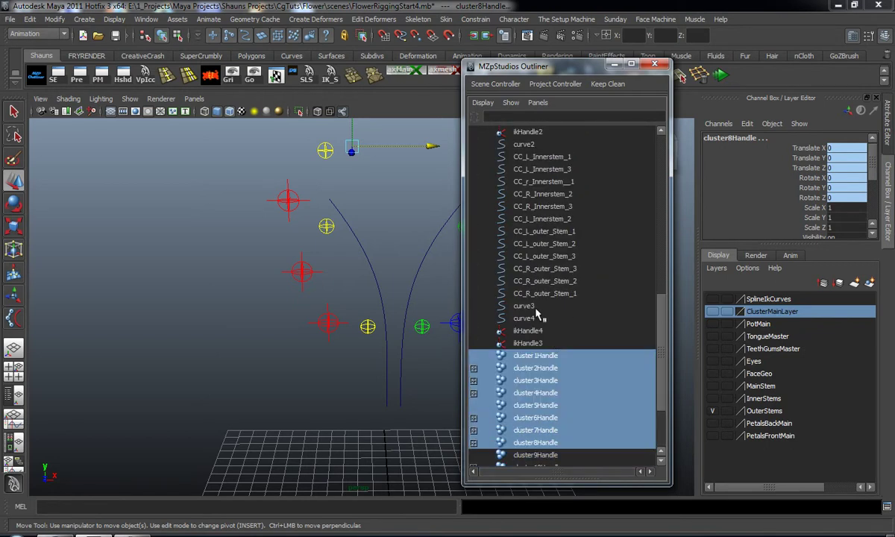
{"action": "scroll", "coordinate": [526, 216], "scroll_direction": "up", "scroll_amount": 3}
{"action": "left_click", "coordinate": [531, 207]}
{"action": "left_click", "coordinate": [530, 231], "text": "ctrl"}
{"action": "scroll", "coordinate": [534, 249], "scroll_direction": "down", "scroll_amount": 3}
{"action": "scroll", "coordinate": [535, 220], "scroll_direction": "up", "scroll_amount": 3}
{"action": "middle_click_drag", "start_coordinate": [527, 206], "coordinate": [526, 430]}
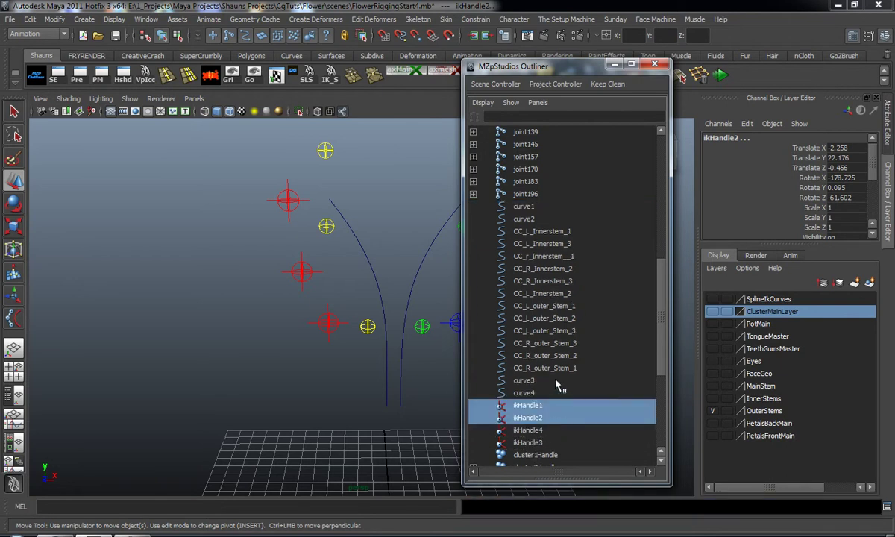
Move curve1 and curve2 in the Outliner to sit directly above curve3.
{"action": "left_click_drag", "start_coordinate": [519, 210], "coordinate": [522, 221]}
{"action": "middle_click_drag", "start_coordinate": [525, 206], "coordinate": [529, 376]}
{"action": "scroll", "coordinate": [551, 380], "scroll_direction": "down", "scroll_amount": 5}
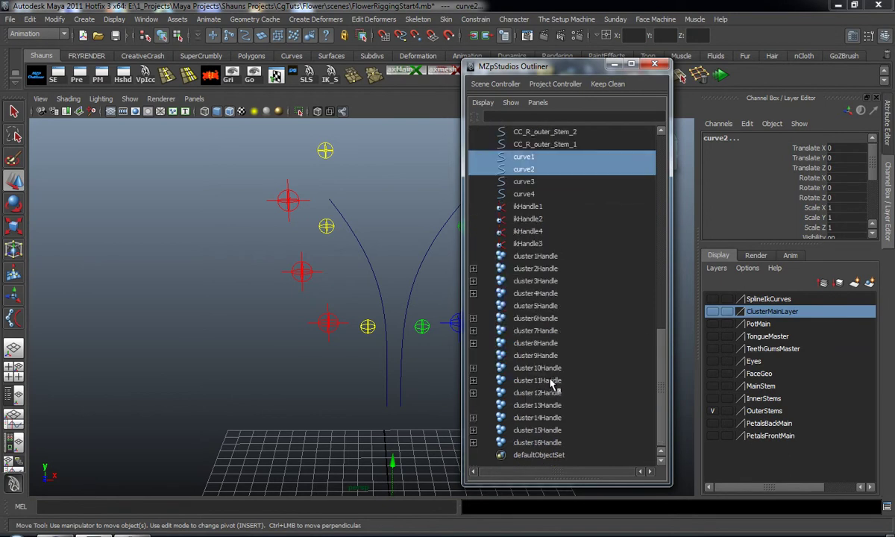
{"action": "scroll", "coordinate": [552, 383], "scroll_direction": "up", "scroll_amount": 10}
{"action": "scroll", "coordinate": [556, 355], "scroll_direction": "down", "scroll_amount": 8}
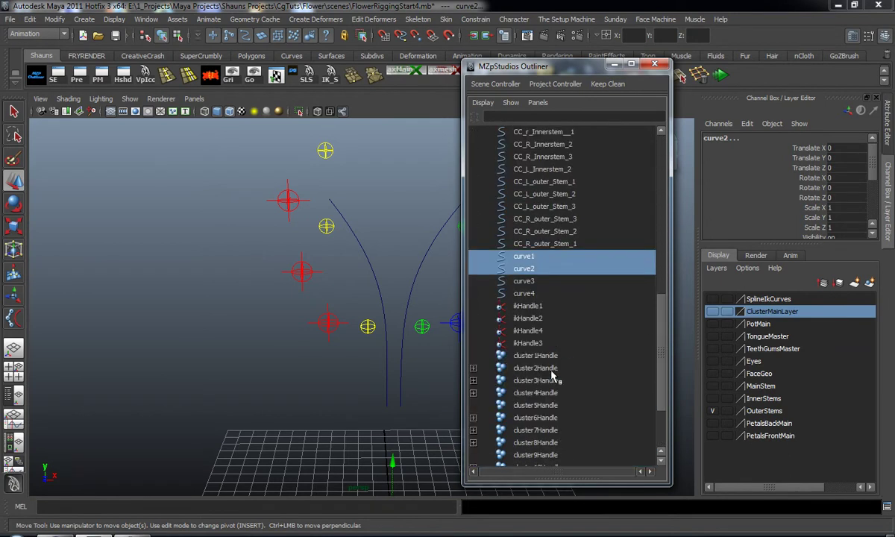
{"action": "scroll", "coordinate": [556, 380], "scroll_direction": "down", "scroll_amount": 3}
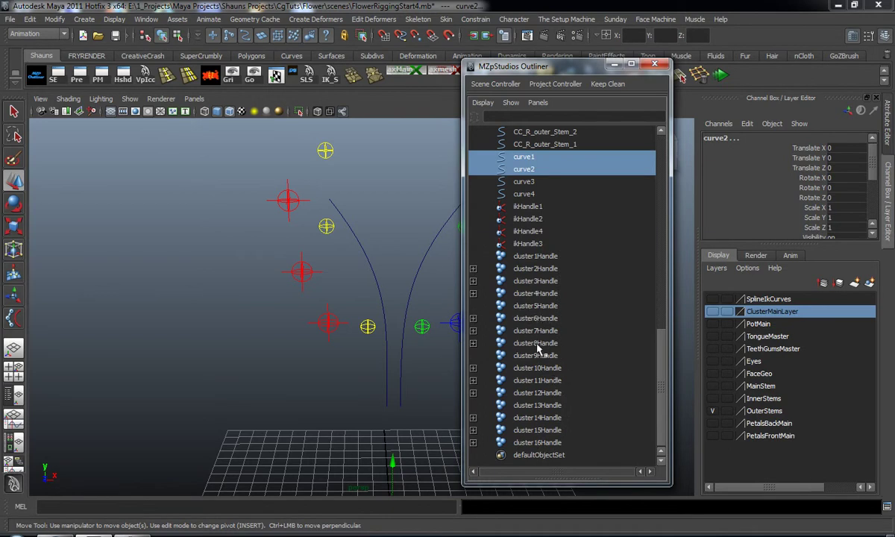
Clear the selection and move the Outliner window out of the way of the viewport.
{"action": "left_click", "coordinate": [273, 328]}
{"action": "scroll", "coordinate": [288, 336], "scroll_direction": "down", "scroll_amount": 3}
{"action": "middle_click_drag", "start_coordinate": [276, 321], "coordinate": [255, 333], "text": "alt"}
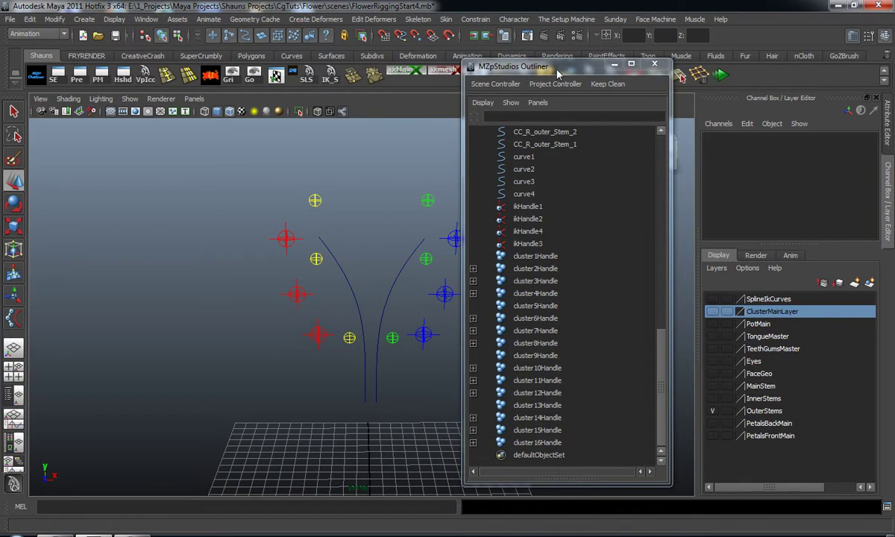
{"action": "scroll", "coordinate": [589, 285], "scroll_direction": "up", "scroll_amount": 10}
{"action": "left_click_drag", "start_coordinate": [573, 66], "coordinate": [894, 128]}
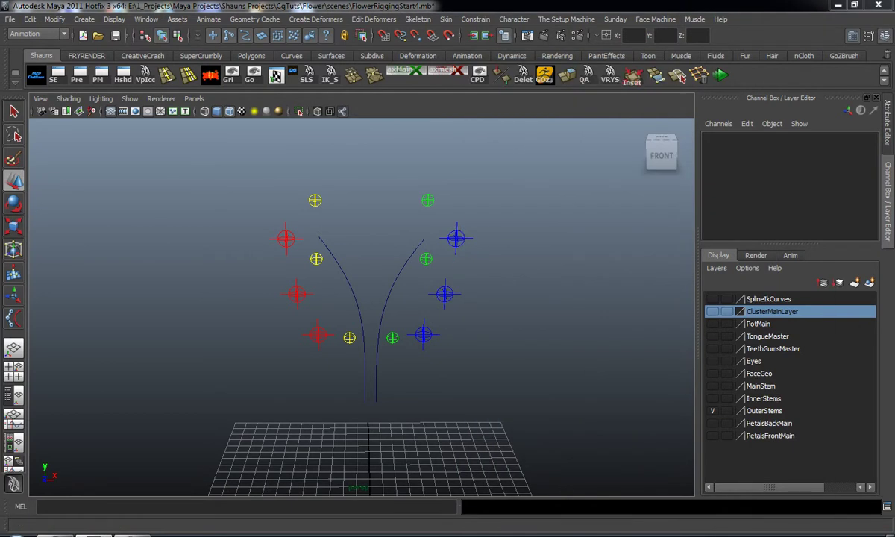
{"action": "left_click_drag", "start_coordinate": [605, 343], "coordinate": [585, 332], "text": "alt"}
{"action": "middle_click_drag", "start_coordinate": [586, 333], "coordinate": [589, 329], "text": "alt"}
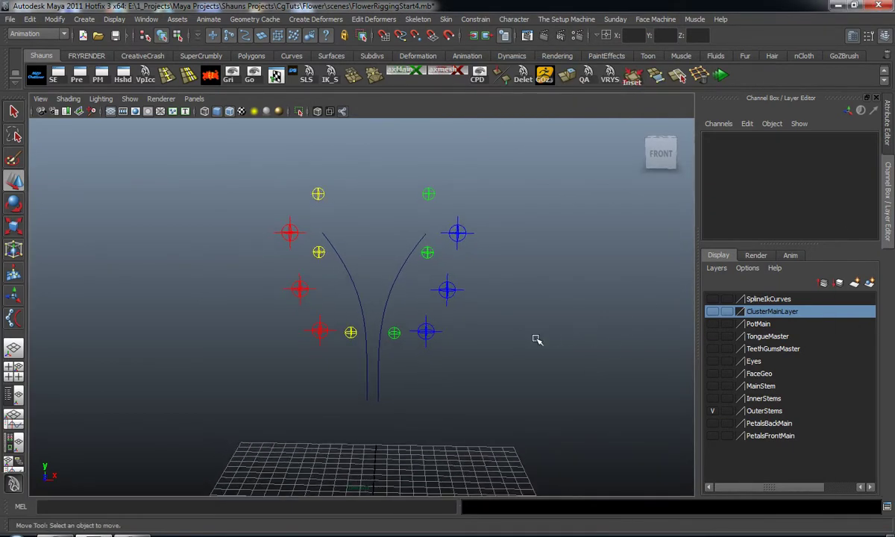
Add the two outer stem spline curves, curve3 and curve4, to the SplineIkCurves display layer and clear the selection.
{"action": "left_click_drag", "start_coordinate": [354, 297], "coordinate": [397, 298]}
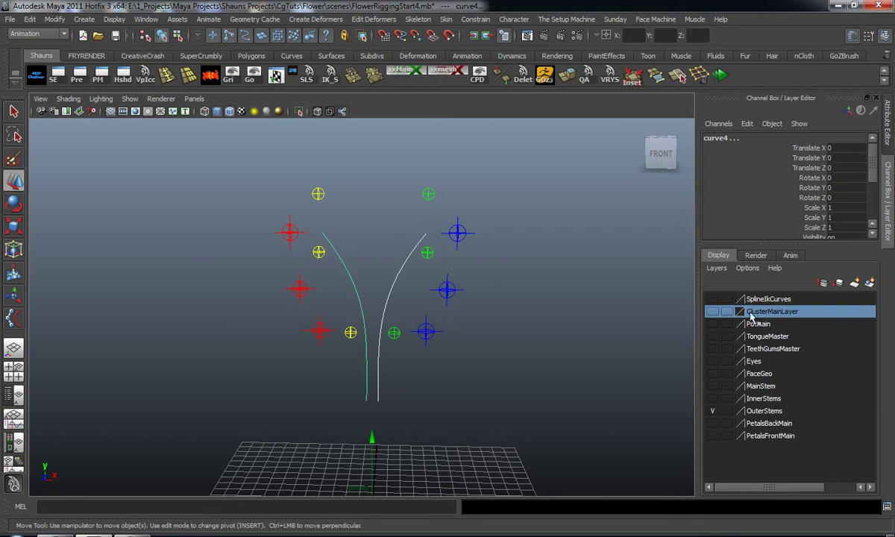
{"action": "left_click", "coordinate": [712, 312]}
{"action": "left_click", "coordinate": [712, 313]}
{"action": "left_click", "coordinate": [712, 300]}
{"action": "left_click", "coordinate": [711, 301]}
{"action": "right_click", "coordinate": [773, 300]}
{"action": "left_click", "coordinate": [780, 320]}
{"action": "left_click", "coordinate": [543, 341]}
{"action": "right_click_drag", "start_coordinate": [543, 341], "coordinate": [487, 335], "text": "alt"}
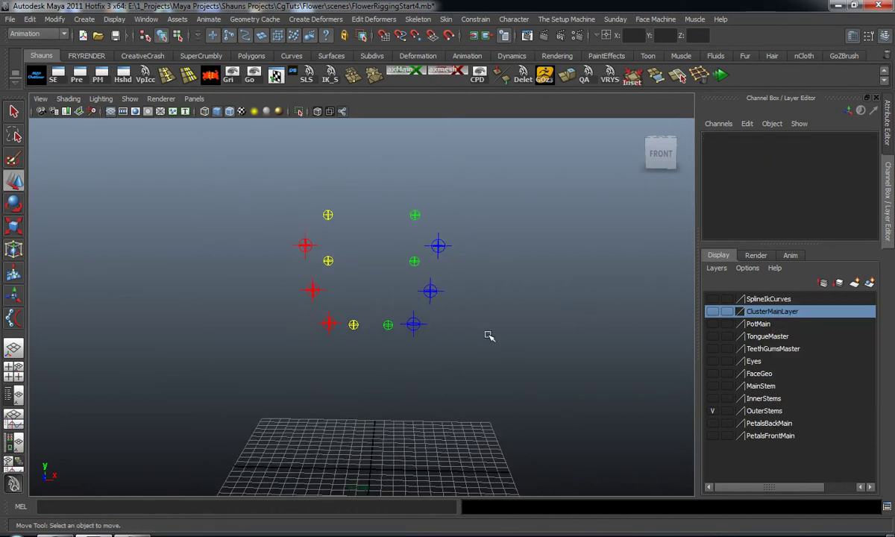
Show polygons in the viewport and make the InnerStems layer visible.
{"action": "left_click", "coordinate": [129, 101]}
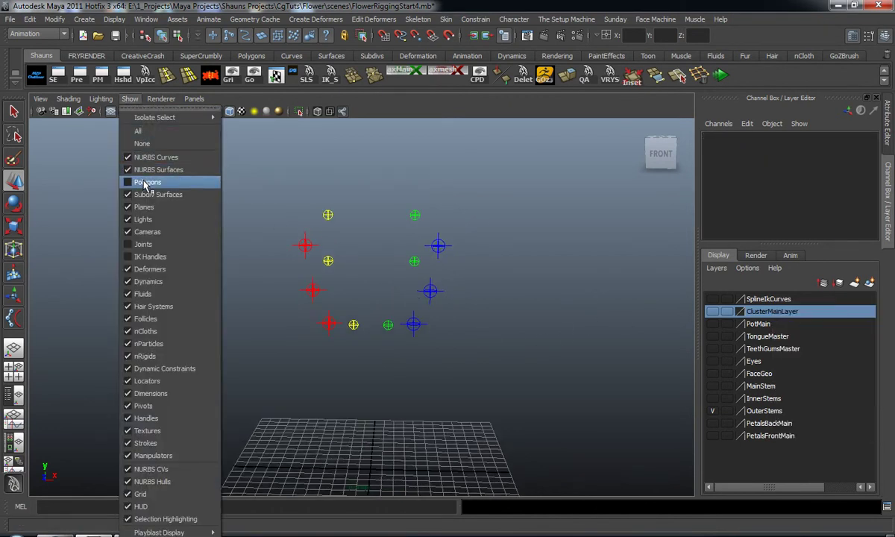
{"action": "left_click", "coordinate": [145, 182]}
{"action": "scroll", "coordinate": [232, 274], "scroll_direction": "up", "scroll_amount": 2}
{"action": "left_click", "coordinate": [712, 400]}
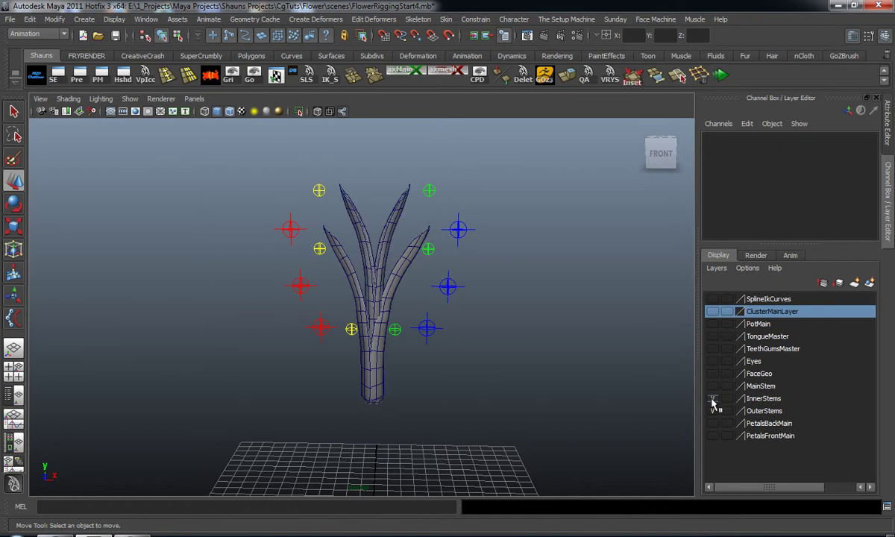
Test the left outer stem's deformation by moving its middle, tip and lower control curves in turn, undoing the moves.
{"action": "left_click_drag", "start_coordinate": [451, 368], "coordinate": [349, 369], "text": "alt"}
{"action": "scroll", "coordinate": [375, 362], "scroll_direction": "up", "scroll_amount": 5}
{"action": "left_click_drag", "start_coordinate": [402, 339], "coordinate": [500, 346], "text": "alt"}
{"action": "scroll", "coordinate": [509, 331], "scroll_direction": "down", "scroll_amount": 5}
{"action": "left_click", "coordinate": [465, 278]}
{"action": "mouse_move", "coordinate": [469, 285]}
{"action": "left_mouse_down"}
{"action": "mouse_move", "coordinate": [502, 311]}
{"action": "mouse_move", "coordinate": [496, 356]}
{"action": "mouse_move", "coordinate": [470, 286]}
{"action": "left_mouse_up"}
{"action": "left_click_drag", "start_coordinate": [482, 295], "coordinate": [444, 327]}
{"action": "key", "text": "ctrl+z"}
{"action": "left_click", "coordinate": [476, 214]}
{"action": "left_click_drag", "start_coordinate": [485, 222], "coordinate": [496, 249]}
{"action": "key", "text": "ctrl+z"}
{"action": "left_click", "coordinate": [433, 349]}
{"action": "left_click_drag", "start_coordinate": [439, 346], "coordinate": [463, 322]}
Test the right outer stem's deformation by moving its lower, middle and tip control curves in turn, undoing each move.
{"action": "left_click", "coordinate": [291, 380]}
{"action": "left_click_drag", "start_coordinate": [286, 382], "coordinate": [311, 361], "text": "alt"}
{"action": "left_click_drag", "start_coordinate": [298, 317], "coordinate": [310, 340]}
{"action": "key", "text": "ctrl+z"}
{"action": "key", "text": "ctrl+z"}
{"action": "left_click_drag", "start_coordinate": [261, 284], "coordinate": [294, 277]}
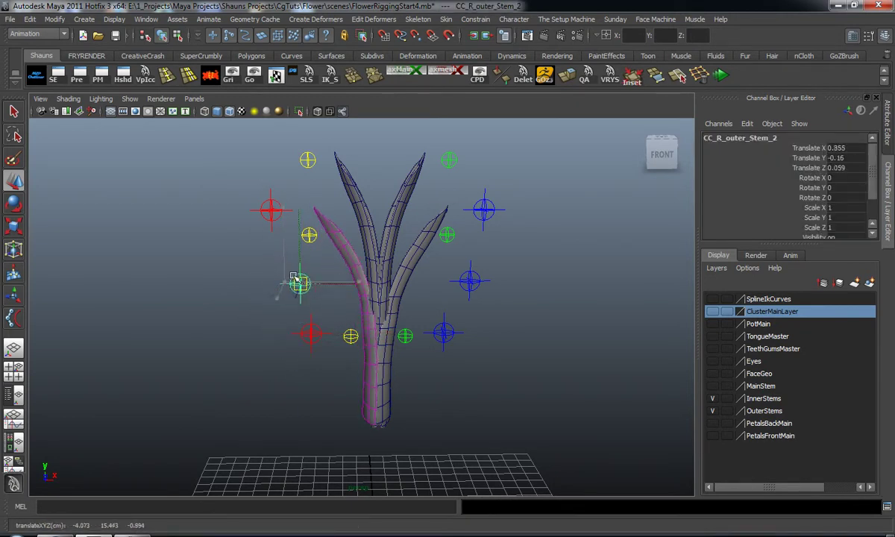
{"action": "left_click_drag", "start_coordinate": [295, 313], "coordinate": [290, 307]}
{"action": "key", "text": "ctrl+z"}
{"action": "key", "text": "ctrl+z"}
{"action": "left_click", "coordinate": [275, 213]}
{"action": "mouse_move", "coordinate": [272, 211]}
{"action": "left_mouse_down"}
{"action": "mouse_move", "coordinate": [245, 213]}
{"action": "mouse_move", "coordinate": [258, 223]}
{"action": "mouse_move", "coordinate": [262, 208]}
{"action": "left_mouse_up"}
{"action": "key", "text": "ctrl+z"}
{"action": "key", "text": "ctrl+z"}
{"action": "left_click_drag", "start_coordinate": [244, 285], "coordinate": [278, 291], "text": "alt"}
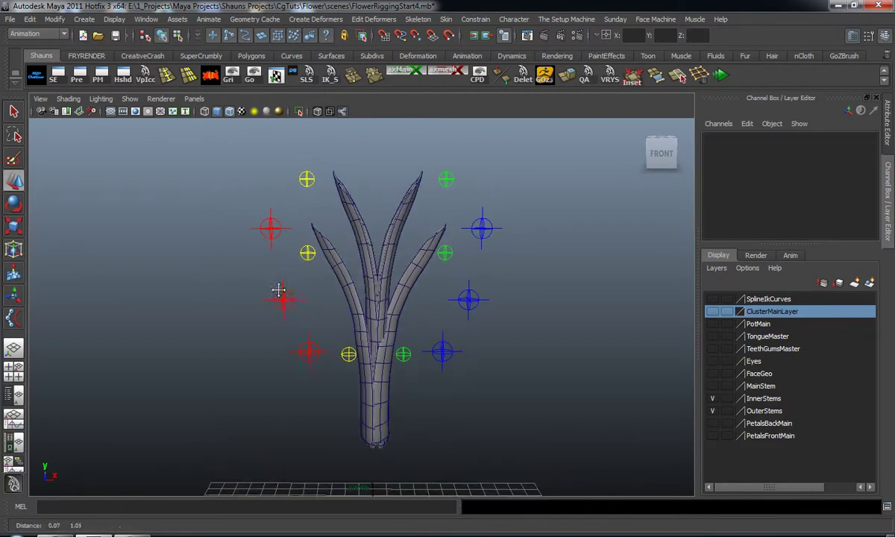
Test the left inner and outer stems together by moving their tip, middle and lower control pairs, undoing the moves.
{"action": "left_click_drag", "start_coordinate": [423, 159], "coordinate": [456, 195]}
{"action": "left_click", "coordinate": [476, 227], "text": "shift"}
{"action": "left_click_drag", "start_coordinate": [478, 227], "coordinate": [501, 246]}
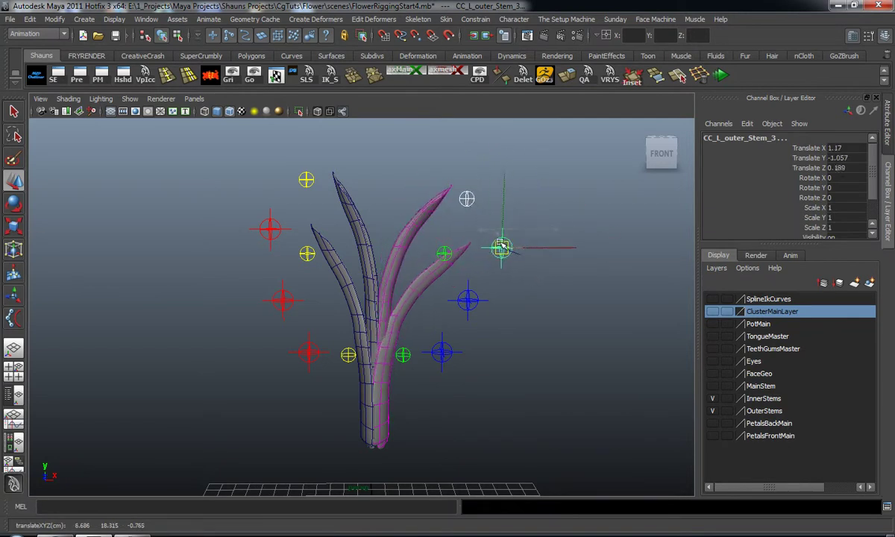
{"action": "key", "text": "ctrl+z"}
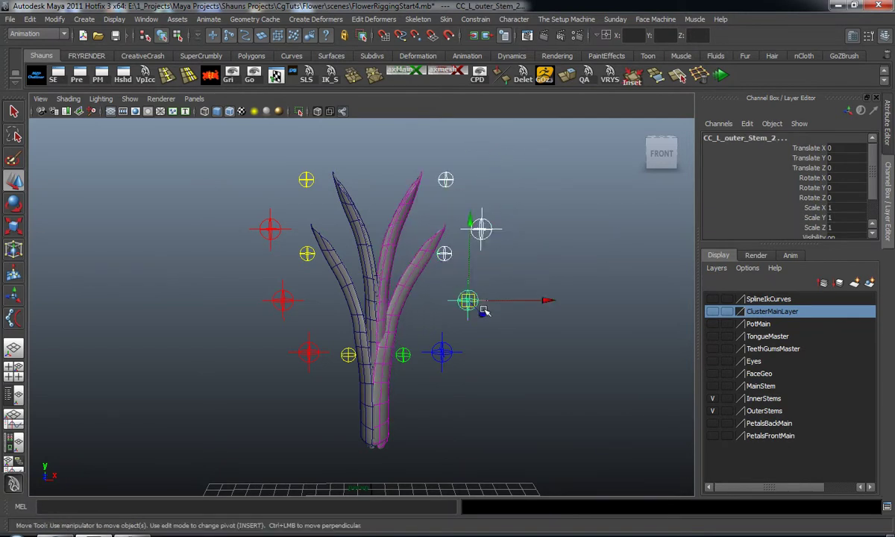
{"action": "left_click_drag", "start_coordinate": [477, 309], "coordinate": [502, 291]}
{"action": "key", "text": "ctrl+z"}
{"action": "left_click_drag", "start_coordinate": [439, 354], "coordinate": [418, 363]}
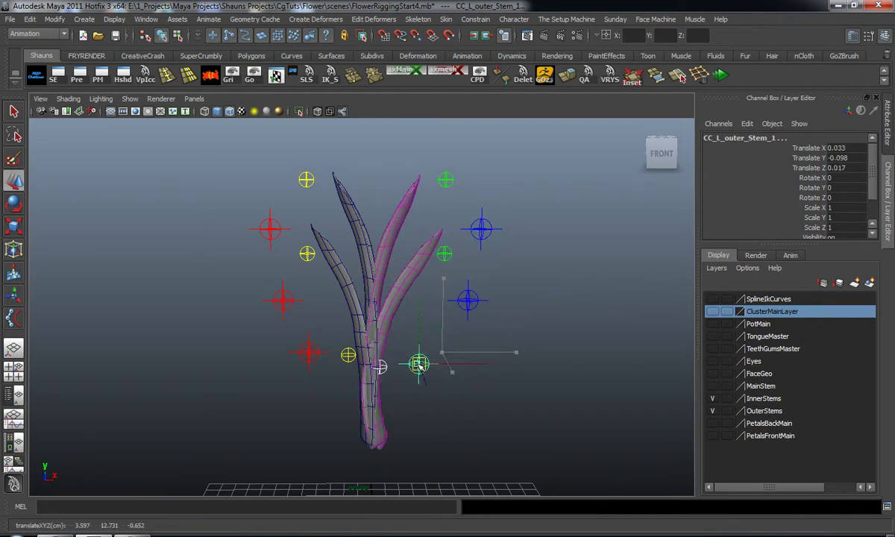
{"action": "left_click", "coordinate": [507, 326]}
{"action": "left_click_drag", "start_coordinate": [506, 329], "coordinate": [442, 333], "text": "alt"}
Test-move CC_L_outer_Stem_2 once more and undo the move.
{"action": "left_click", "coordinate": [468, 312]}
{"action": "left_click", "coordinate": [213, 77]}
{"action": "left_click_drag", "start_coordinate": [273, 289], "coordinate": [291, 324], "text": "alt"}
{"action": "left_click_drag", "start_coordinate": [473, 305], "coordinate": [455, 331]}
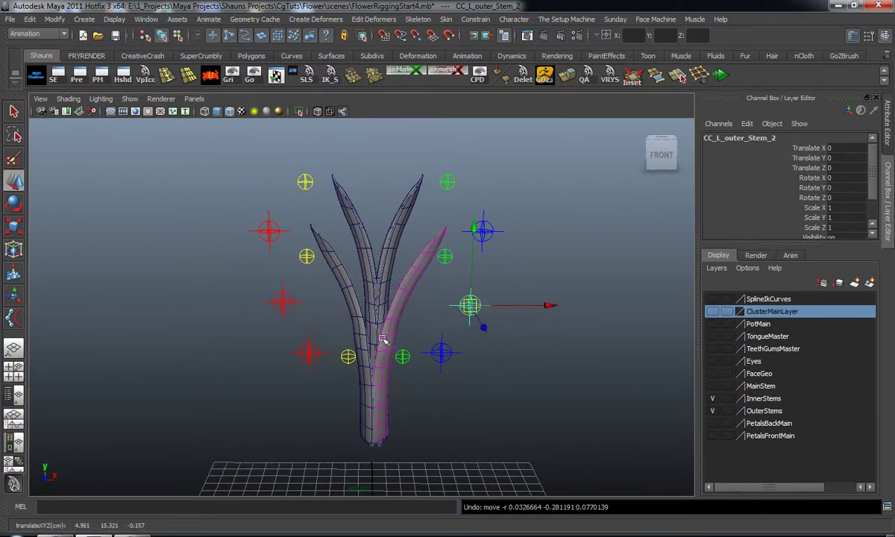
{"action": "left_click", "coordinate": [265, 348]}
{"action": "left_click_drag", "start_coordinate": [271, 342], "coordinate": [308, 345], "text": "alt"}
{"action": "left_click", "coordinate": [395, 317]}
{"action": "left_click_drag", "start_coordinate": [375, 358], "coordinate": [304, 340], "text": "alt"}
{"action": "left_click", "coordinate": [210, 80]}
{"action": "left_click", "coordinate": [215, 277]}
{"action": "left_click_drag", "start_coordinate": [215, 279], "coordinate": [223, 258], "text": "alt"}
Test-move CC_R_outer_Stem_3 and CC_R_outer_Stem_2, undo both moves and clear the selection.
{"action": "left_click", "coordinate": [270, 229]}
{"action": "left_click_drag", "start_coordinate": [274, 241], "coordinate": [278, 270], "text": "alt"}
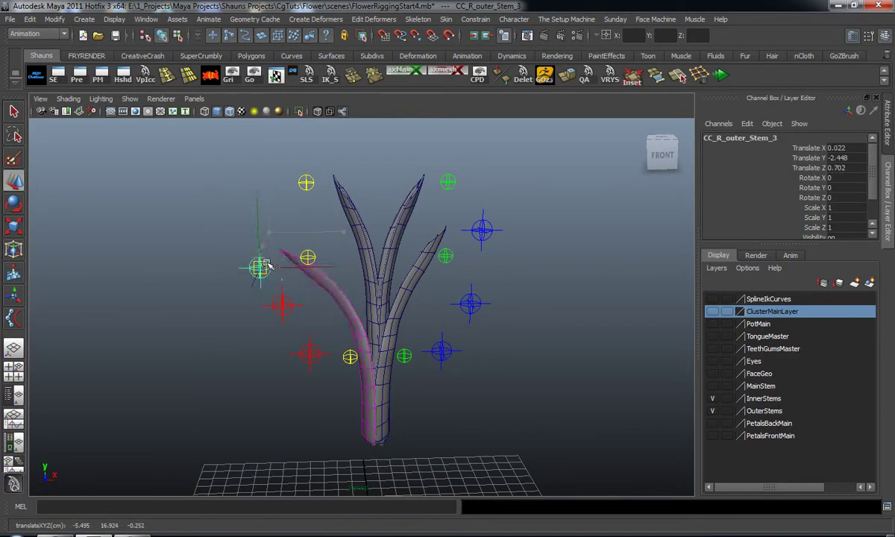
{"action": "left_click", "coordinate": [285, 308]}
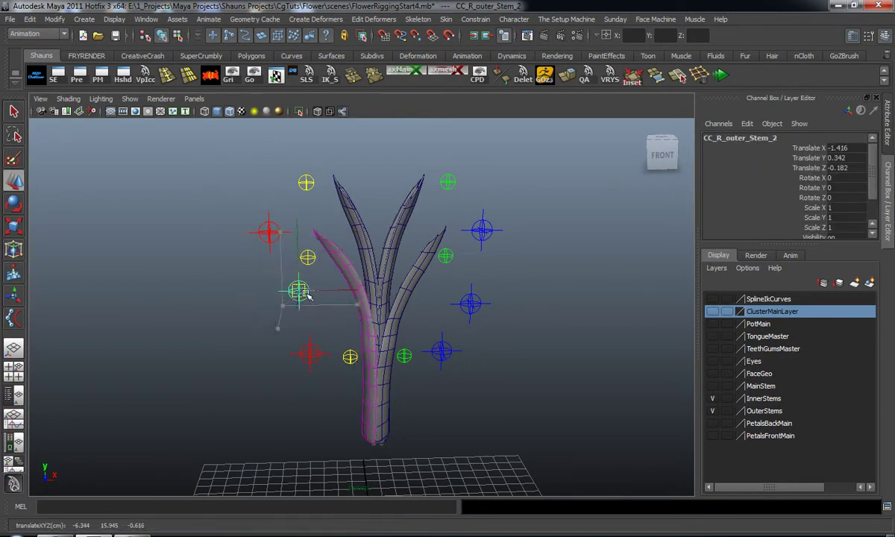
{"action": "left_click", "coordinate": [213, 295]}
{"action": "left_click_drag", "start_coordinate": [223, 355], "coordinate": [254, 302], "text": "alt"}
Turn on the display of joints in the viewport.
{"action": "left_click", "coordinate": [166, 101]}
{"action": "mouse_move", "coordinate": [132, 99]}
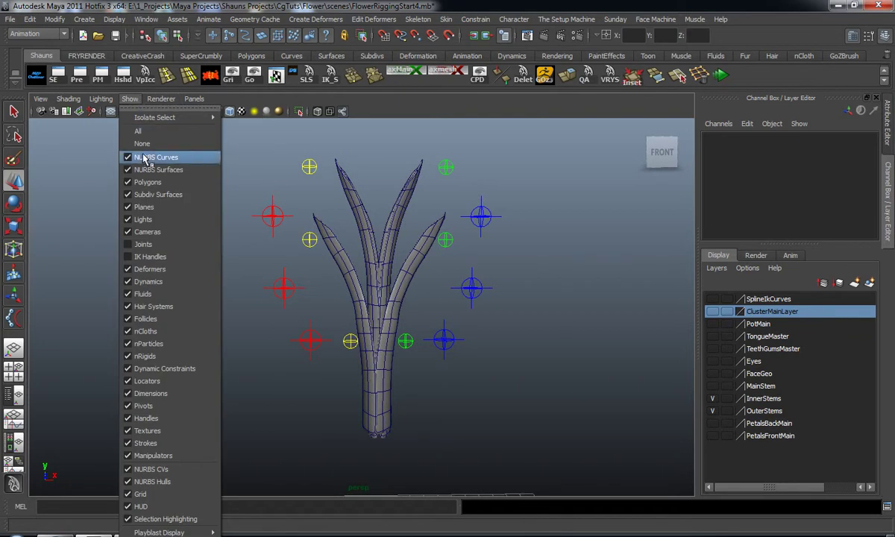
{"action": "left_click", "coordinate": [153, 246]}
Examine the joint chains inside the inner and outer stems, especially where they start at the stem base.
{"action": "mouse_move", "coordinate": [212, 292]}
{"action": "left_mouse_down", "text": "alt"}
{"action": "mouse_move", "coordinate": [216, 261]}
{"action": "mouse_move", "coordinate": [289, 320]}
{"action": "mouse_move", "coordinate": [361, 331]}
{"action": "mouse_move", "coordinate": [223, 300]}
{"action": "left_mouse_up", "text": "alt"}
{"action": "middle_click_drag", "start_coordinate": [237, 307], "coordinate": [245, 270], "text": "alt"}
{"action": "right_click_drag", "start_coordinate": [245, 270], "coordinate": [308, 332], "text": "alt"}
{"action": "middle_click_drag", "start_coordinate": [289, 345], "coordinate": [282, 294], "text": "alt"}
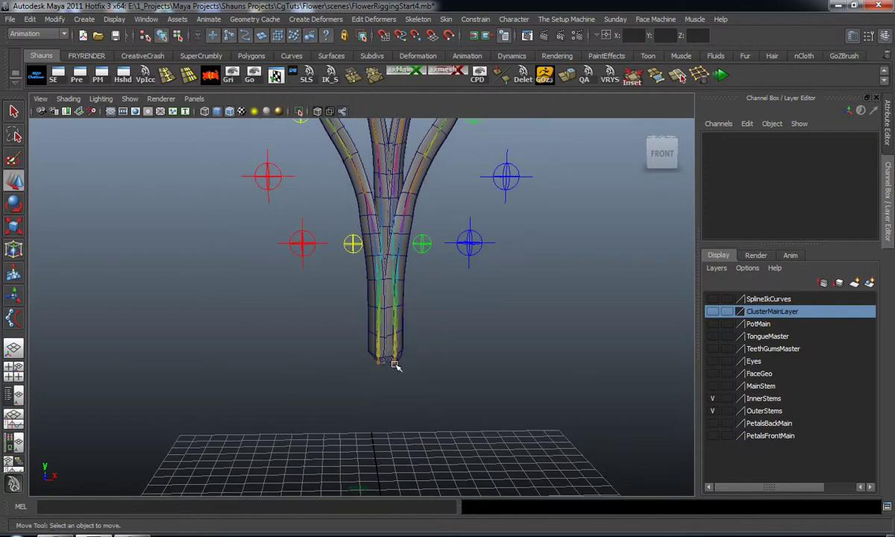
{"action": "middle_click_drag", "start_coordinate": [384, 358], "coordinate": [376, 359], "text": "alt"}
{"action": "scroll", "coordinate": [365, 334], "scroll_direction": "down", "scroll_amount": 2}
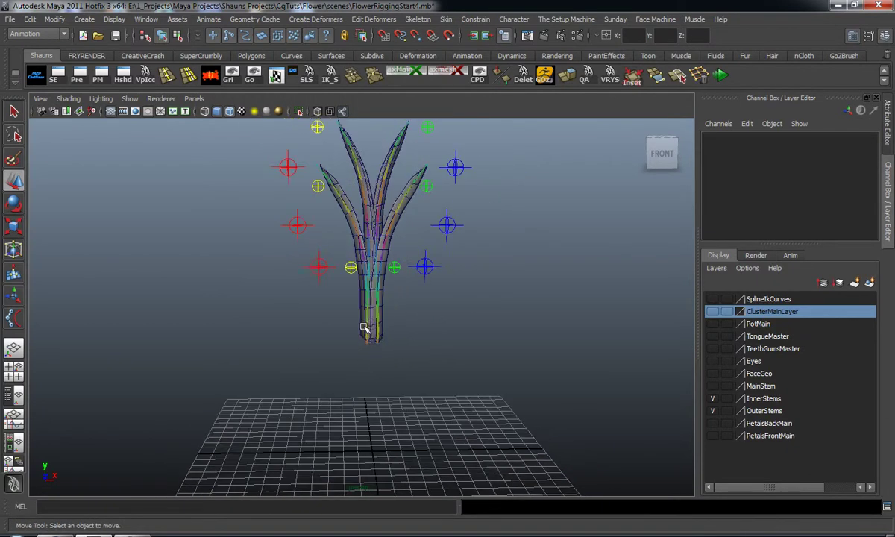
{"action": "scroll", "coordinate": [365, 331], "scroll_direction": "up", "scroll_amount": 1}
{"action": "middle_click_drag", "start_coordinate": [364, 322], "coordinate": [362, 349], "text": "alt"}
{"action": "left_click_drag", "start_coordinate": [362, 349], "coordinate": [376, 373], "text": "alt"}
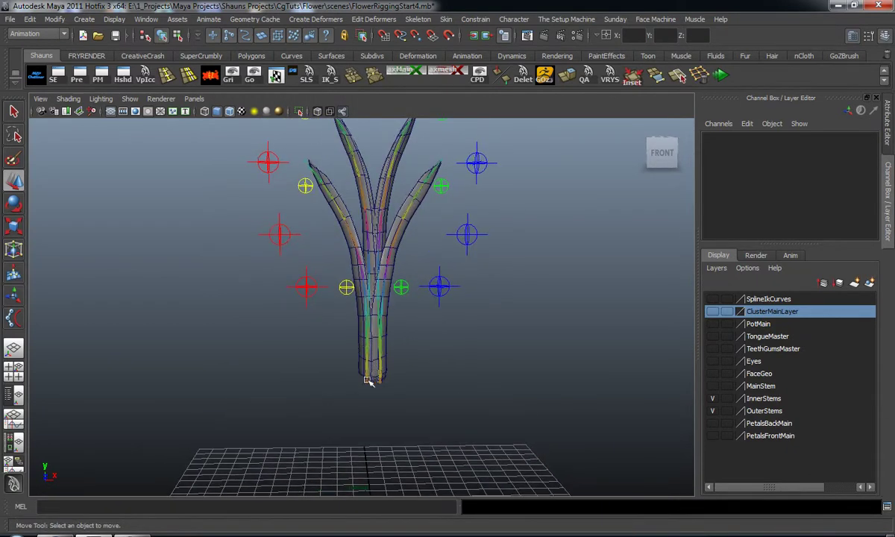
{"action": "mouse_move", "coordinate": [370, 379]}
{"action": "left_mouse_down", "text": "alt"}
{"action": "mouse_move", "coordinate": [365, 329]}
{"action": "mouse_move", "coordinate": [376, 365]}
{"action": "left_mouse_up", "text": "alt"}
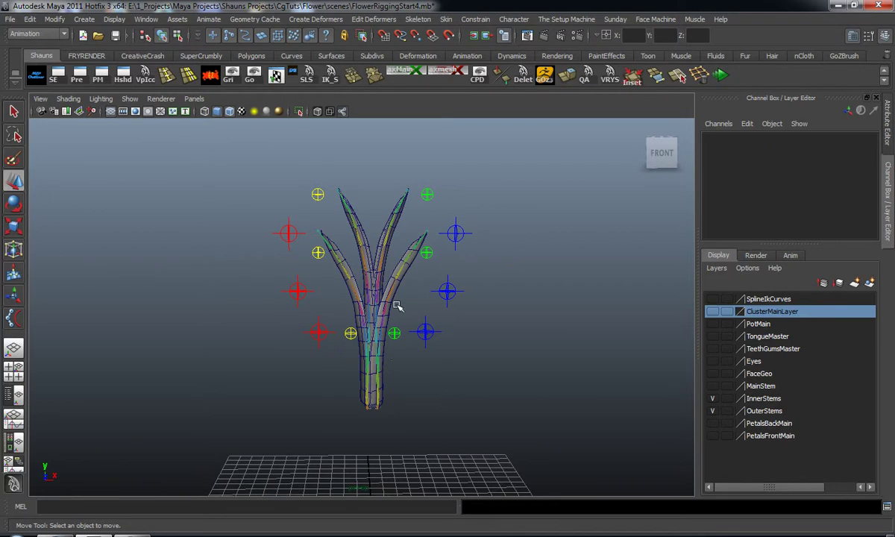
{"action": "left_click_drag", "start_coordinate": [358, 223], "coordinate": [383, 325], "text": "alt"}
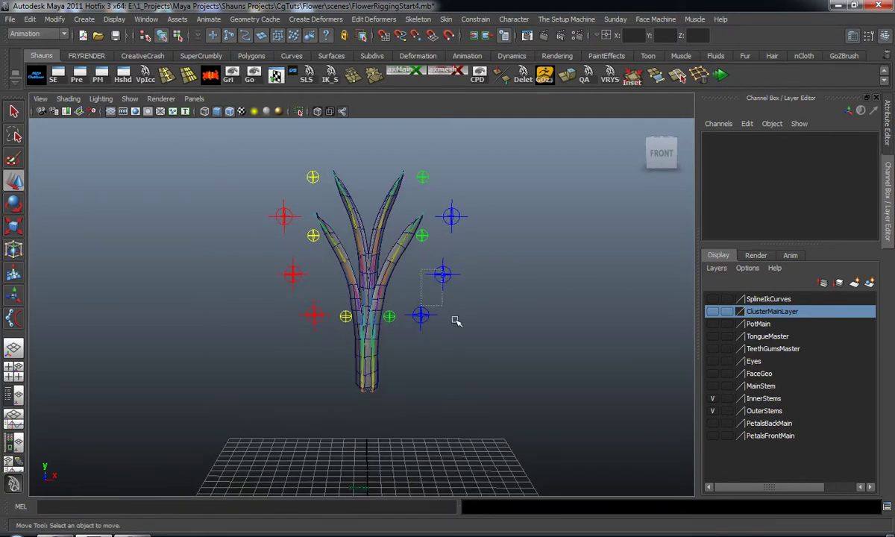
Try moving the left outer stem's controls with the joints shown, undo it and clear the selection.
{"action": "left_click_drag", "start_coordinate": [455, 320], "coordinate": [458, 323]}
{"action": "left_click_drag", "start_coordinate": [443, 278], "coordinate": [464, 322]}
{"action": "key", "text": "ctrl+z"}
{"action": "left_click", "coordinate": [254, 340]}
{"action": "mouse_move", "coordinate": [268, 345]}
{"action": "left_mouse_down", "text": "alt"}
{"action": "mouse_move", "coordinate": [305, 381]}
{"action": "mouse_move", "coordinate": [258, 339]}
{"action": "mouse_move", "coordinate": [263, 328]}
{"action": "left_mouse_up", "text": "alt"}
{"action": "scroll", "coordinate": [261, 340], "scroll_direction": "up", "scroll_amount": 3}
{"action": "scroll", "coordinate": [264, 328], "scroll_direction": "down", "scroll_amount": 3}
{"action": "middle_click_drag", "start_coordinate": [264, 328], "coordinate": [269, 359], "text": "alt"}
{"action": "left_click_drag", "start_coordinate": [269, 362], "coordinate": [310, 363], "text": "alt"}
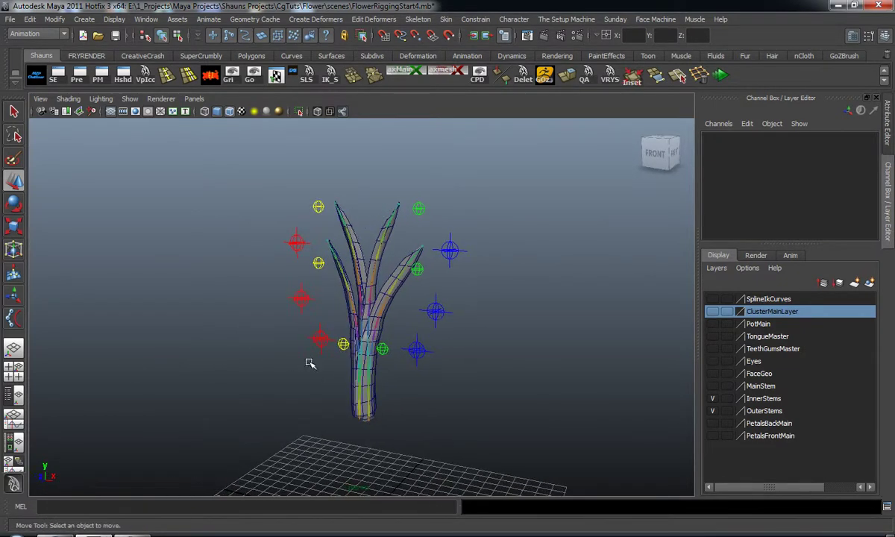
{"action": "left_click_drag", "start_coordinate": [354, 282], "coordinate": [348, 319], "text": "alt"}
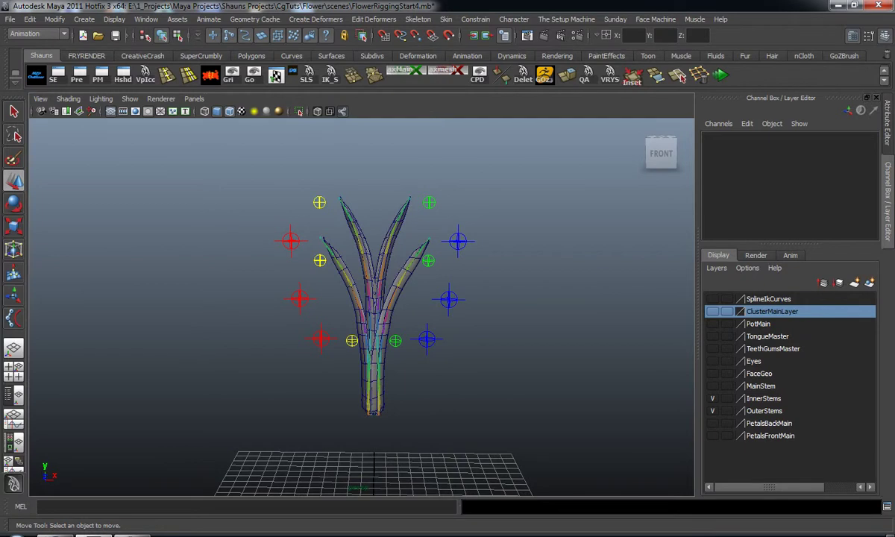